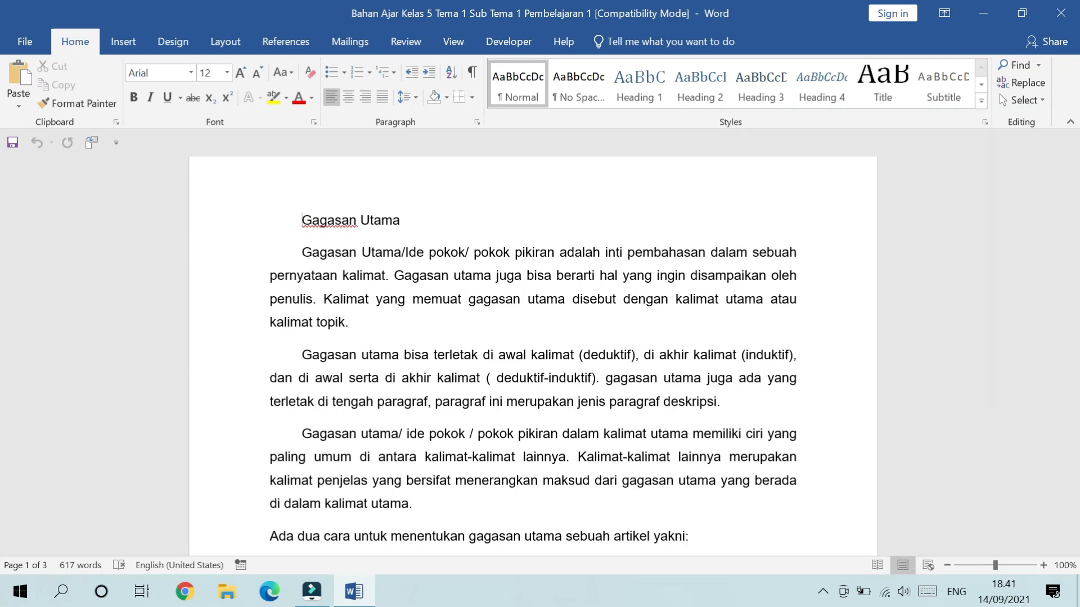
# - Review the Word teaching material, from the Gagasan Utama section through the Organ Gerak Manusia dan Hewan section and its bone function list
pyautogui.scroll(-15, 532, 355)
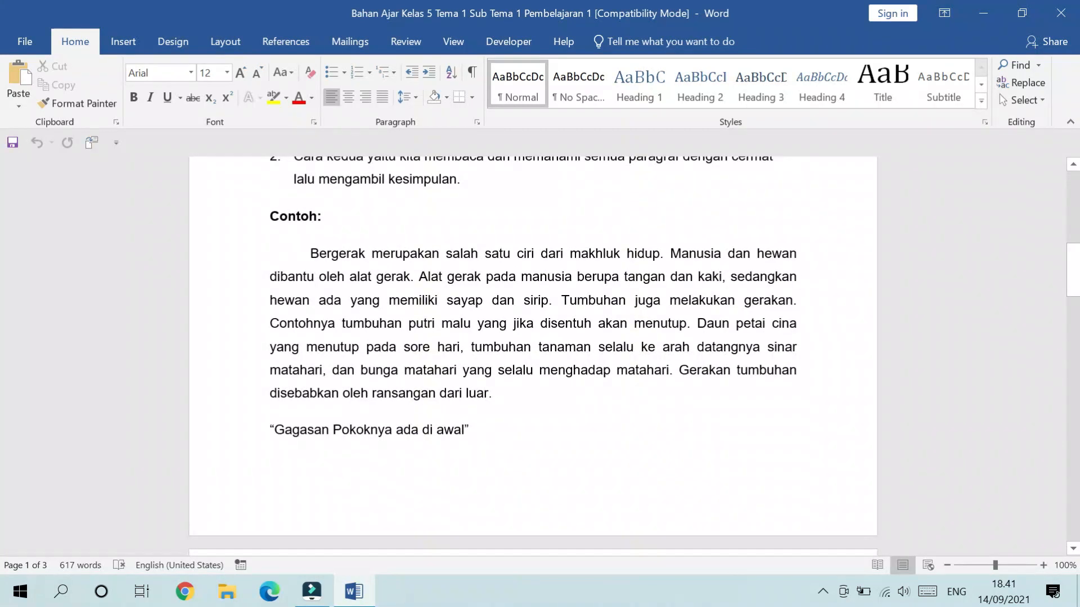
pyautogui.scroll(-12, 533, 354)
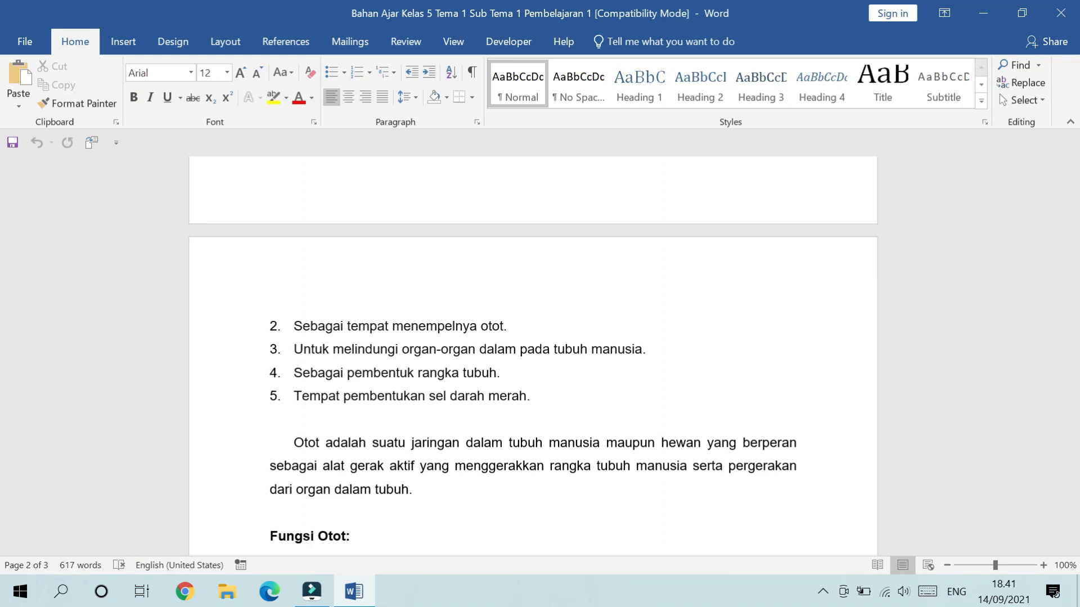
pyautogui.scroll(-4, 533, 354)
pyautogui.scroll(8, 533, 354)
pyautogui.scroll(7, 532, 354)
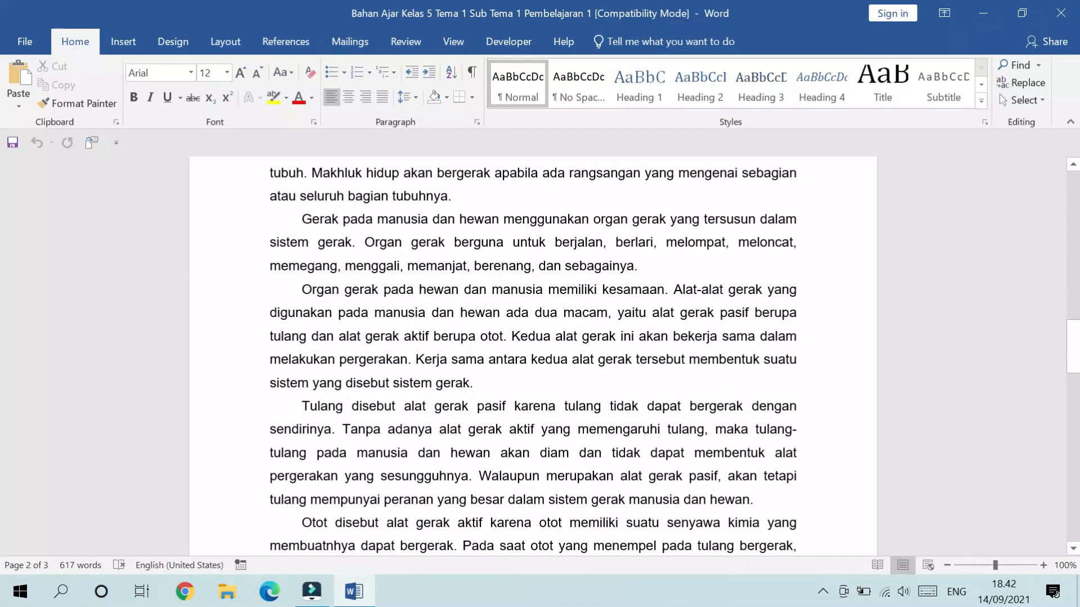
pyautogui.scroll(7, 533, 354)
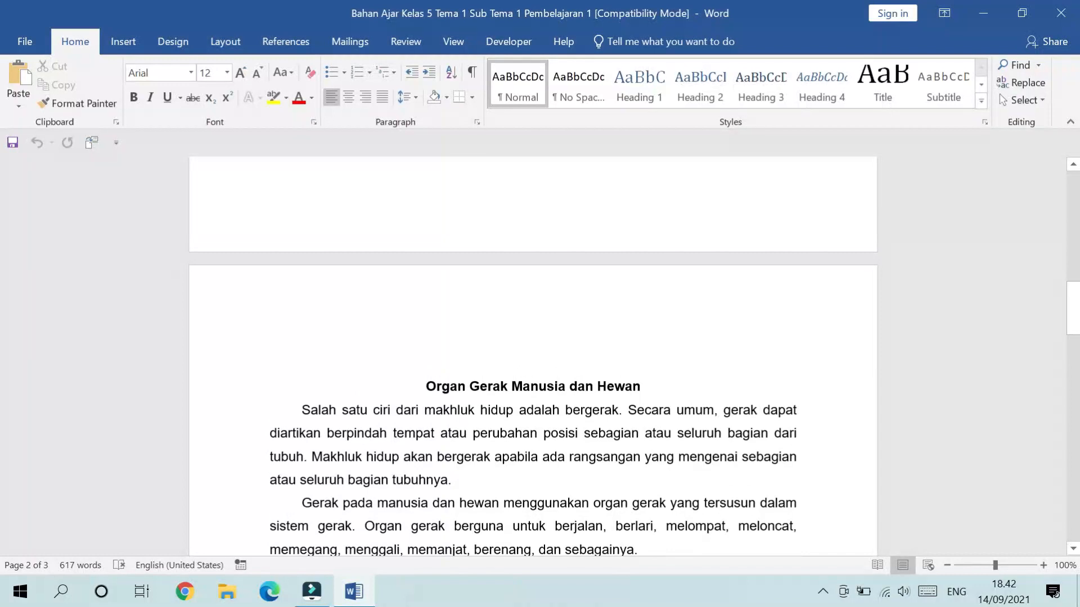
pyautogui.scroll(10, 532, 355)
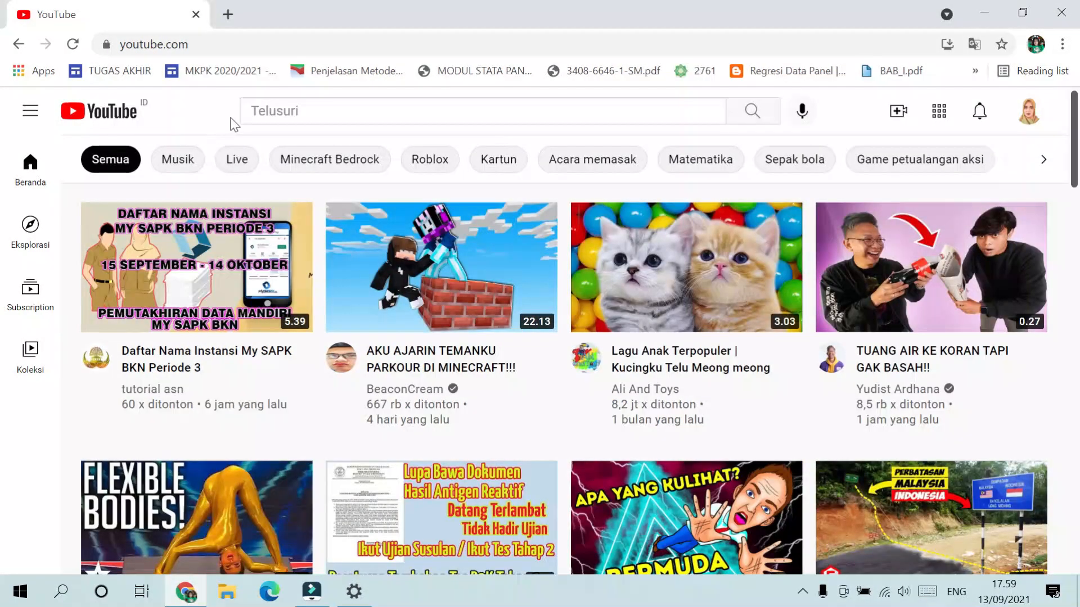
# - In YouTube, search for the teacher's tutorial channel by name and open its channel page
pyautogui.click(252, 113)
pyautogui.write('bu')
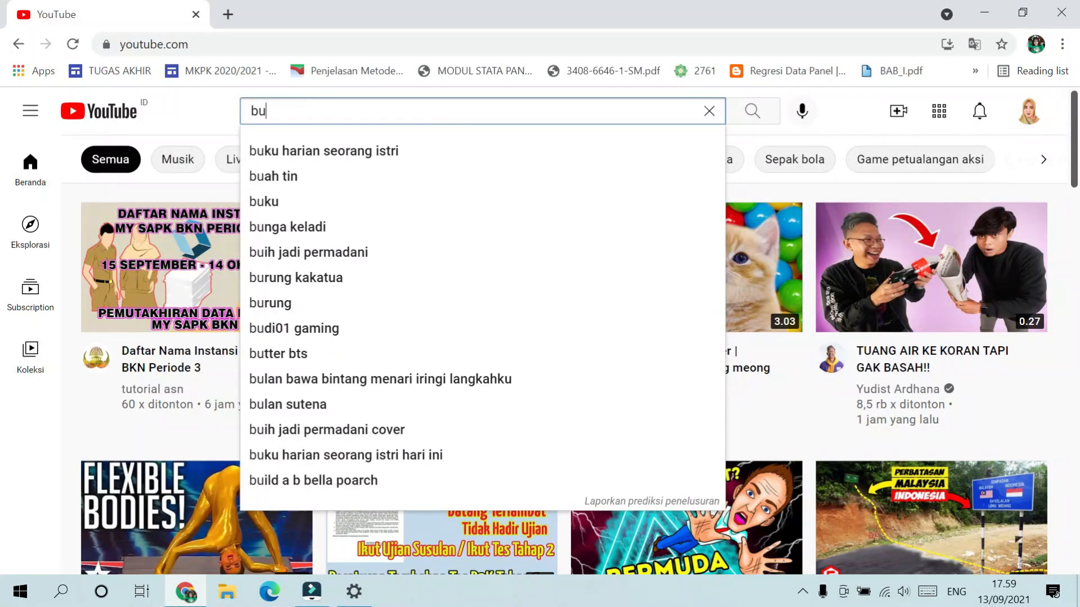
pyautogui.write('guru titik')
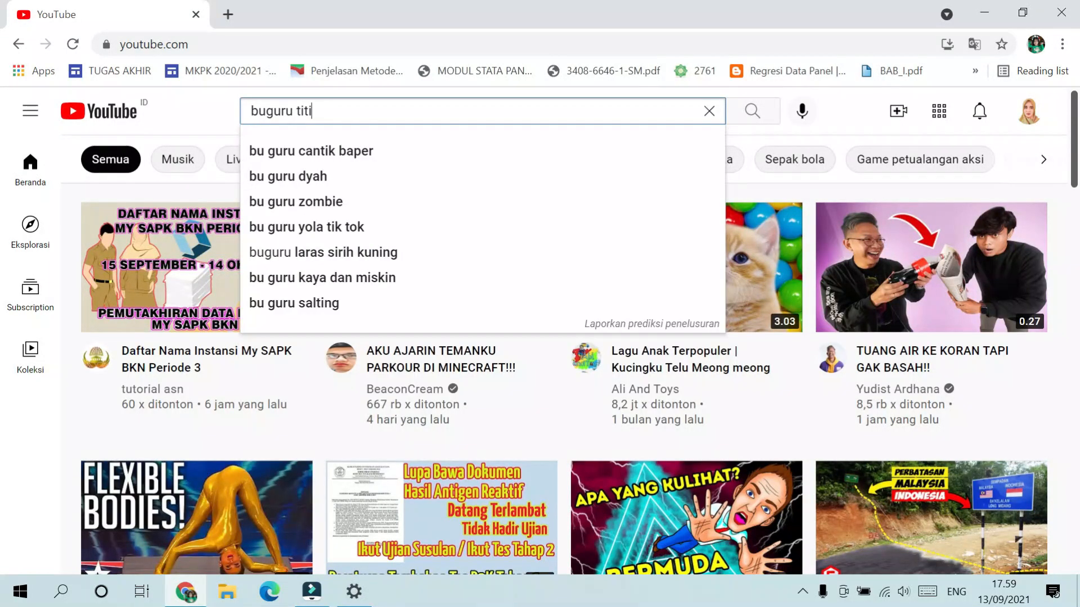
pyautogui.press('Return')
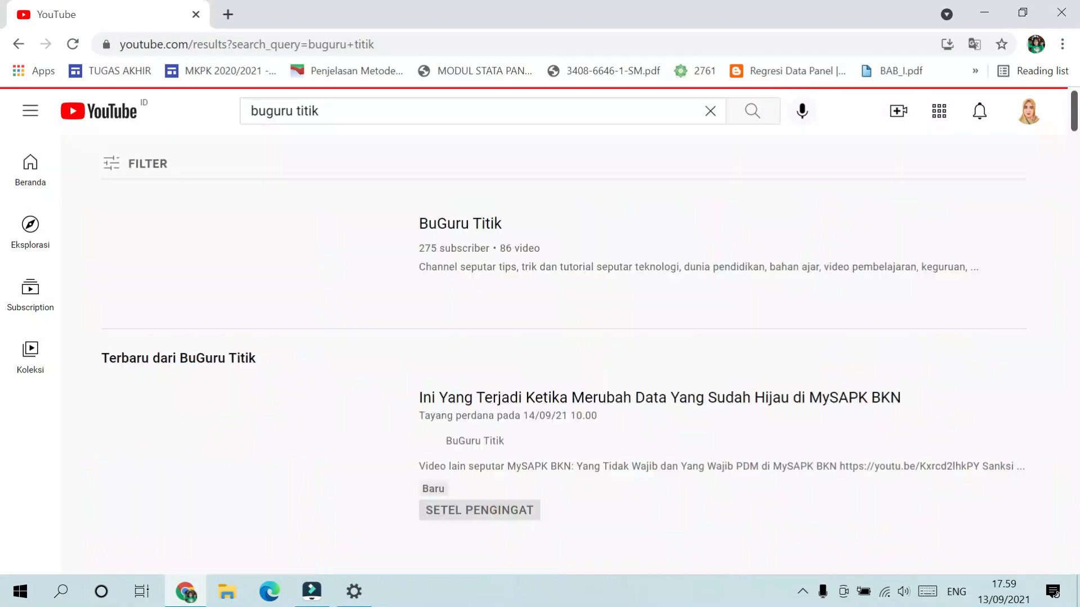
pyautogui.click(250, 258)
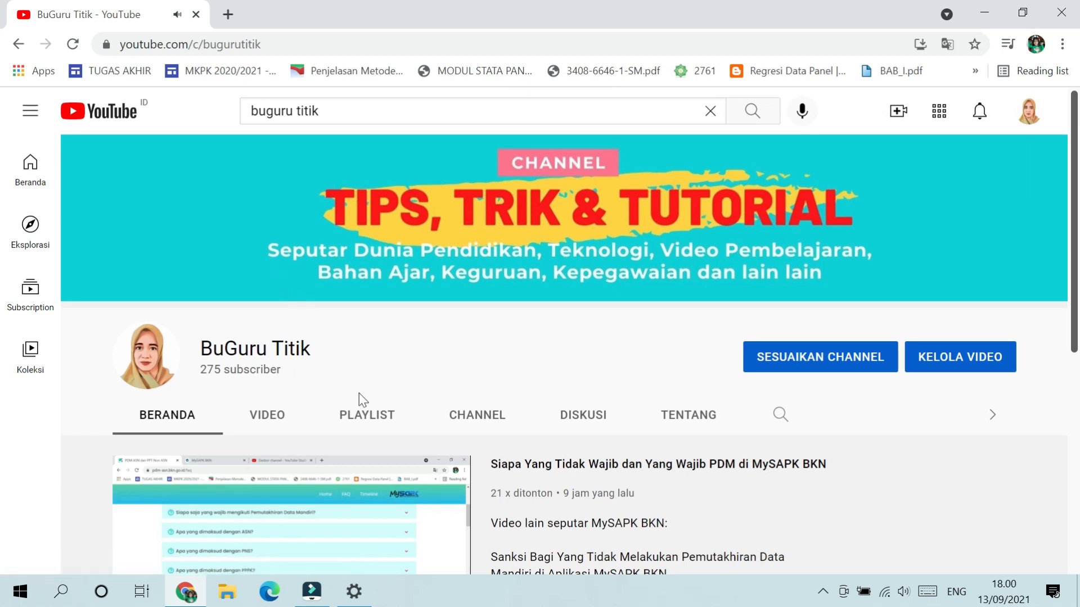
# - Open the channel's list of created playlists and look through the available playlists
pyautogui.click(361, 416)
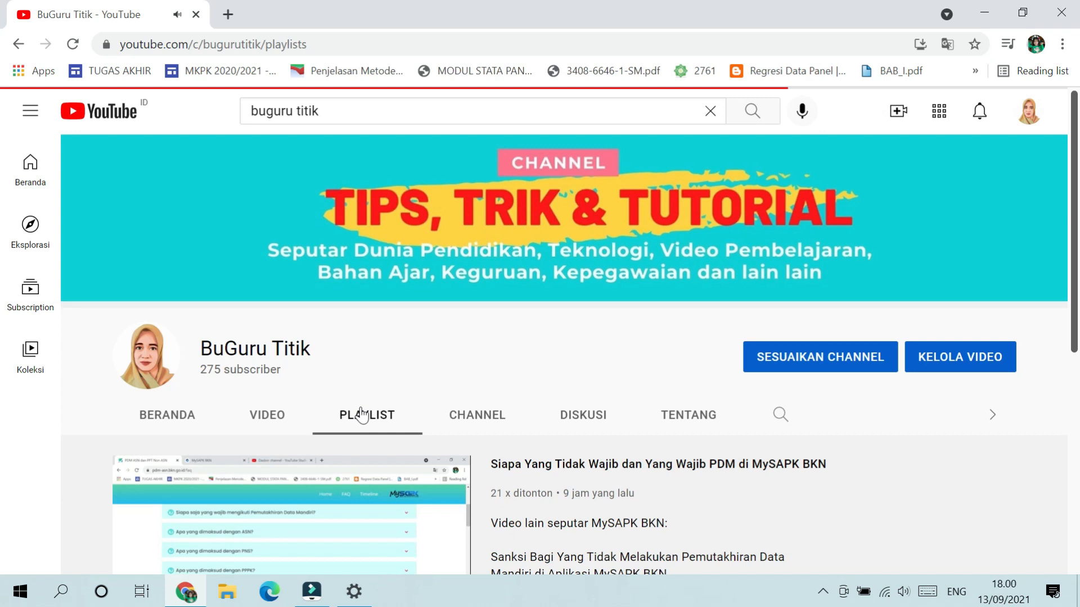
pyautogui.scroll(-5, 361, 413)
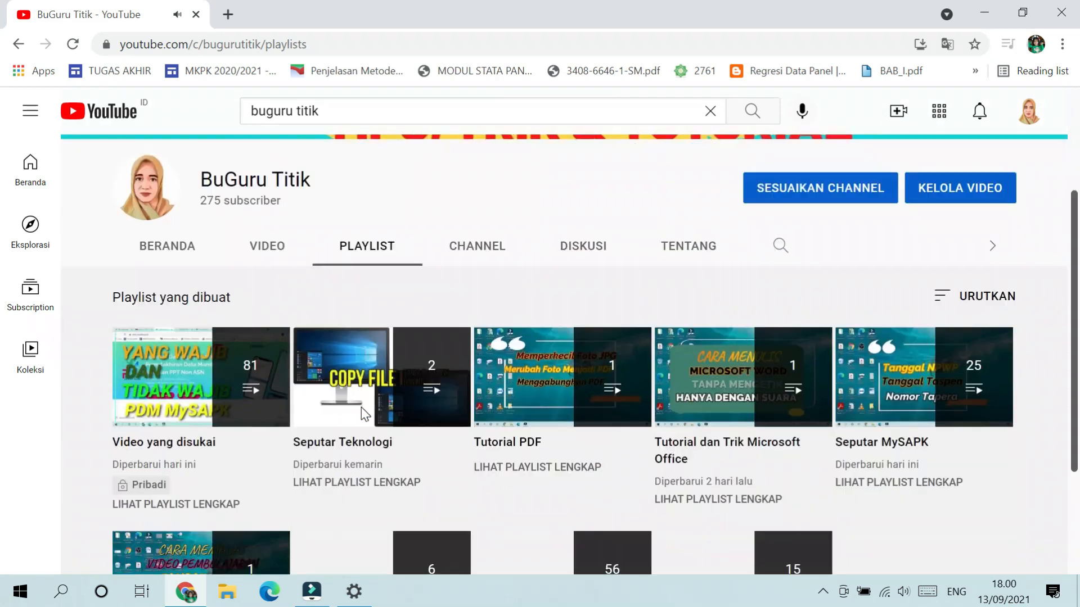
pyautogui.scroll(-1, 506, 417)
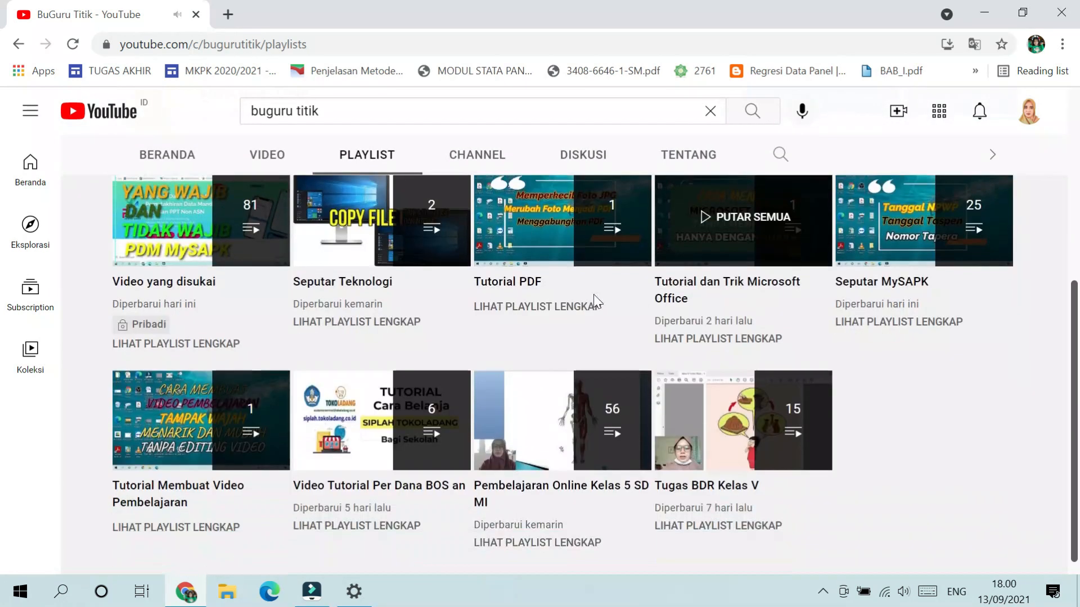
pyautogui.scroll(1, 601, 423)
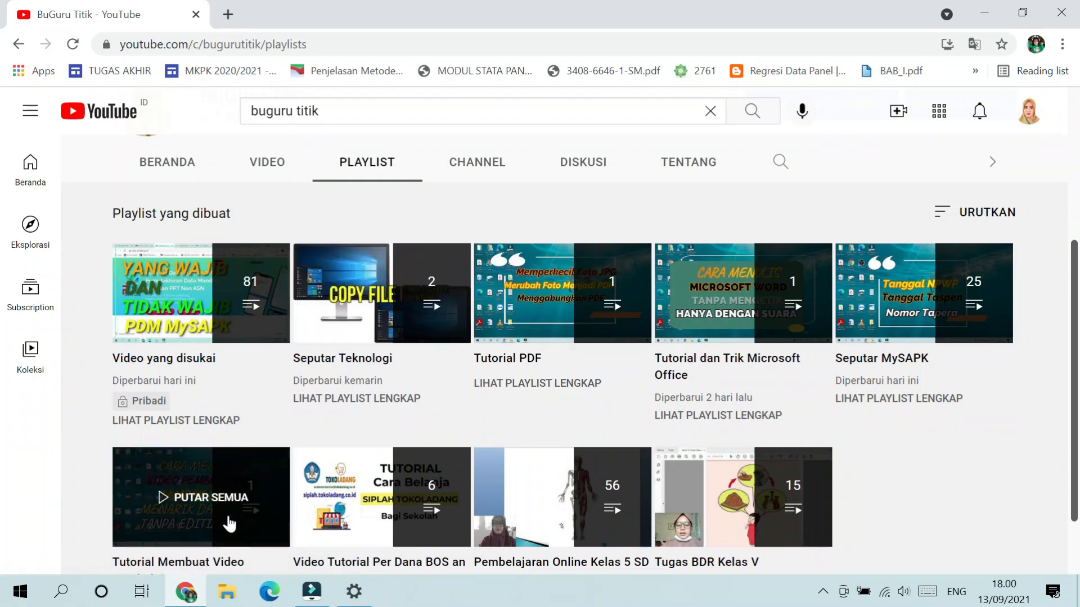
pyautogui.scroll(-1, 223, 540)
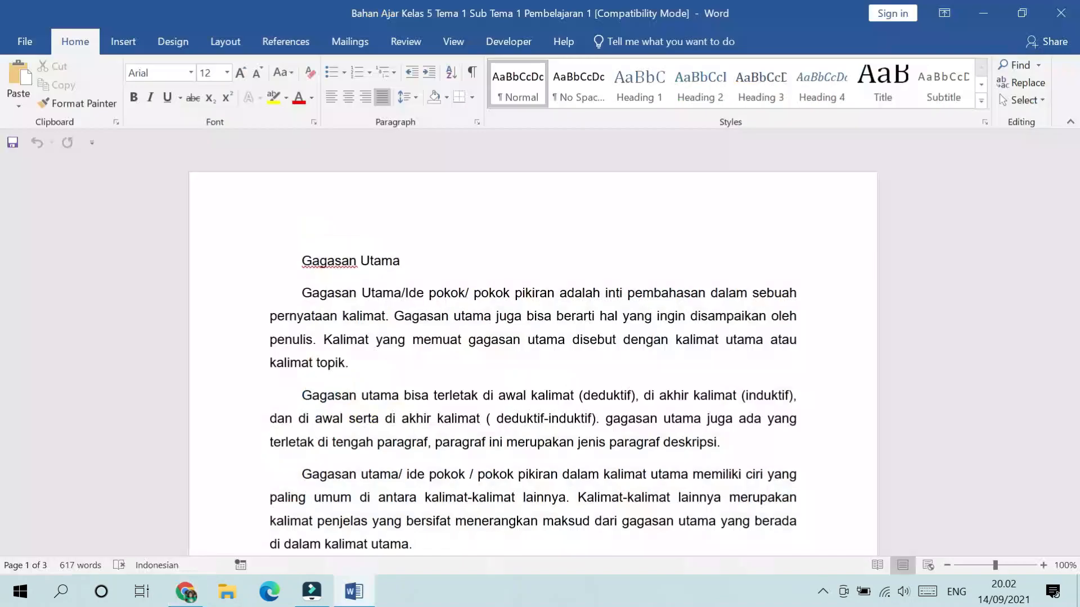
# - In Word, place the cursor after the Gagasan Utama heading and review all three pages of the document
pyautogui.click(694, 237)
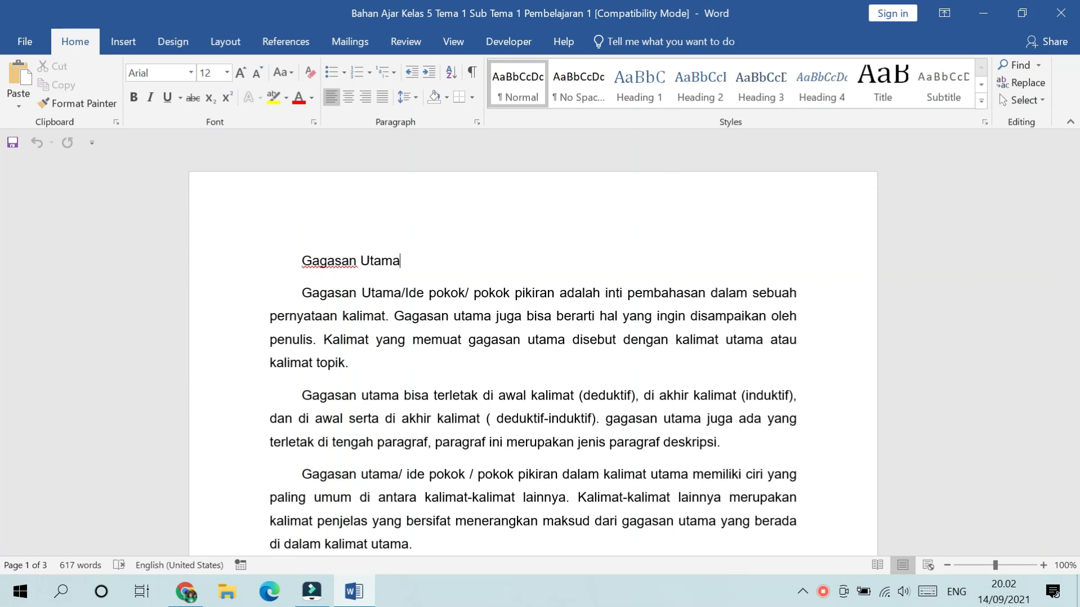
pyautogui.scroll(-1, 700, 236)
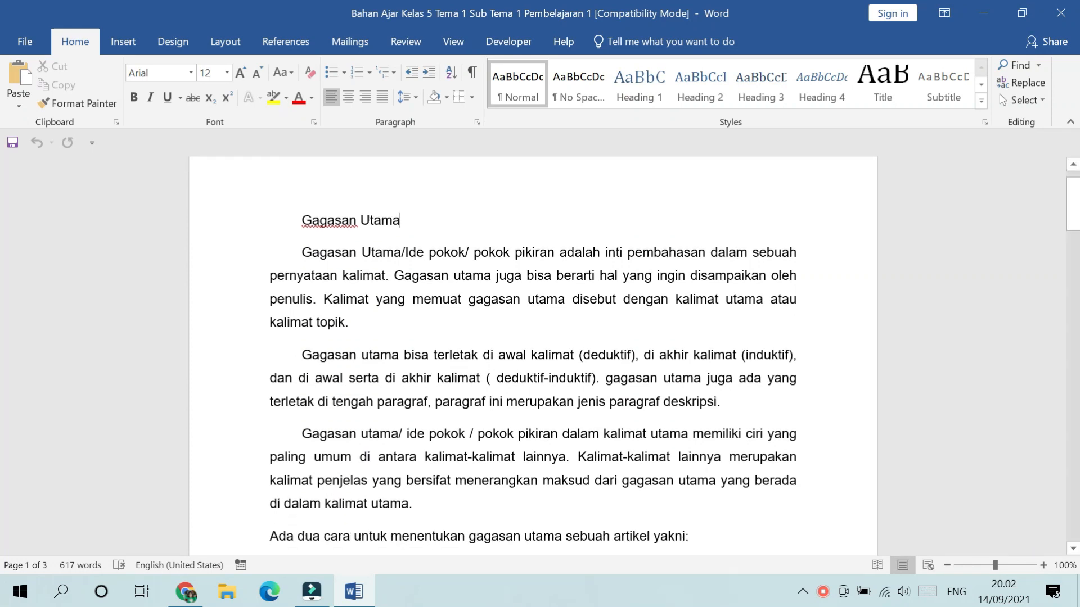
pyautogui.scroll(1, 699, 236)
pyautogui.scroll(-10, 534, 354)
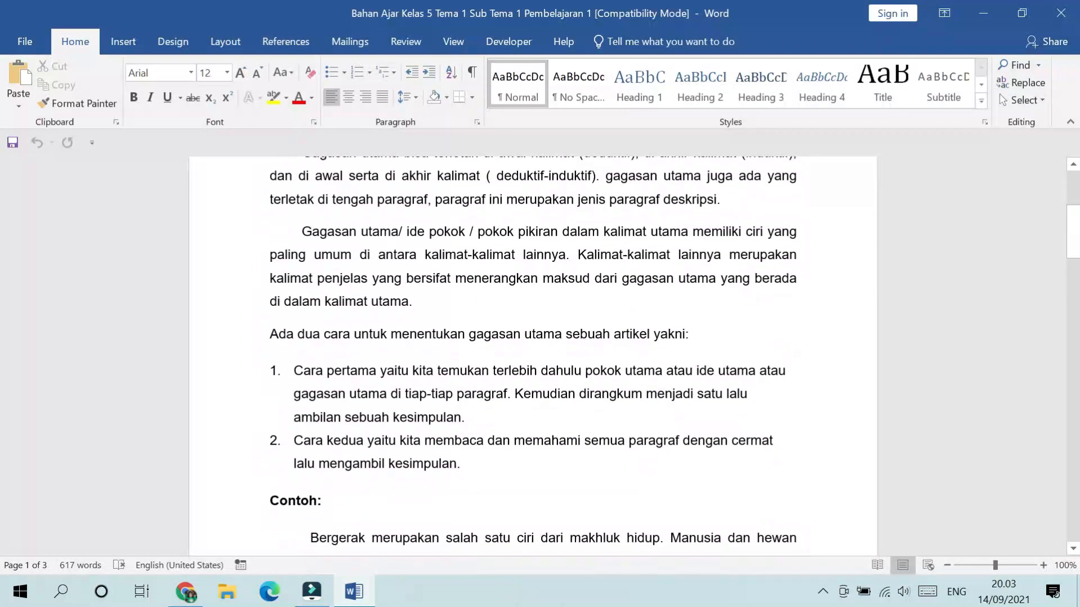
pyautogui.scroll(-12, 533, 354)
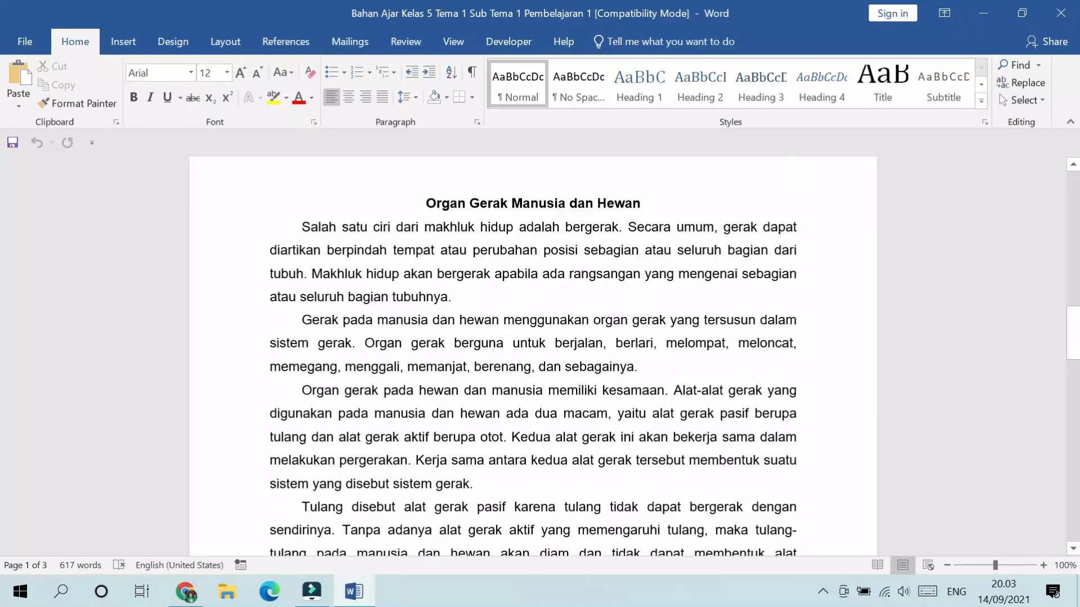
pyautogui.scroll(-6, 533, 354)
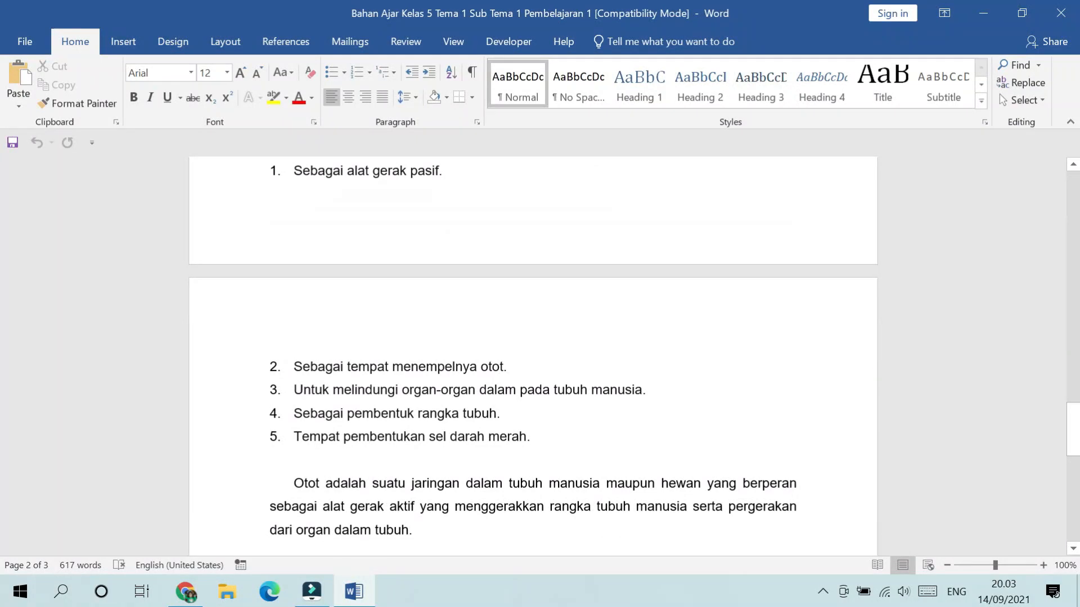
pyautogui.scroll(-3, 533, 354)
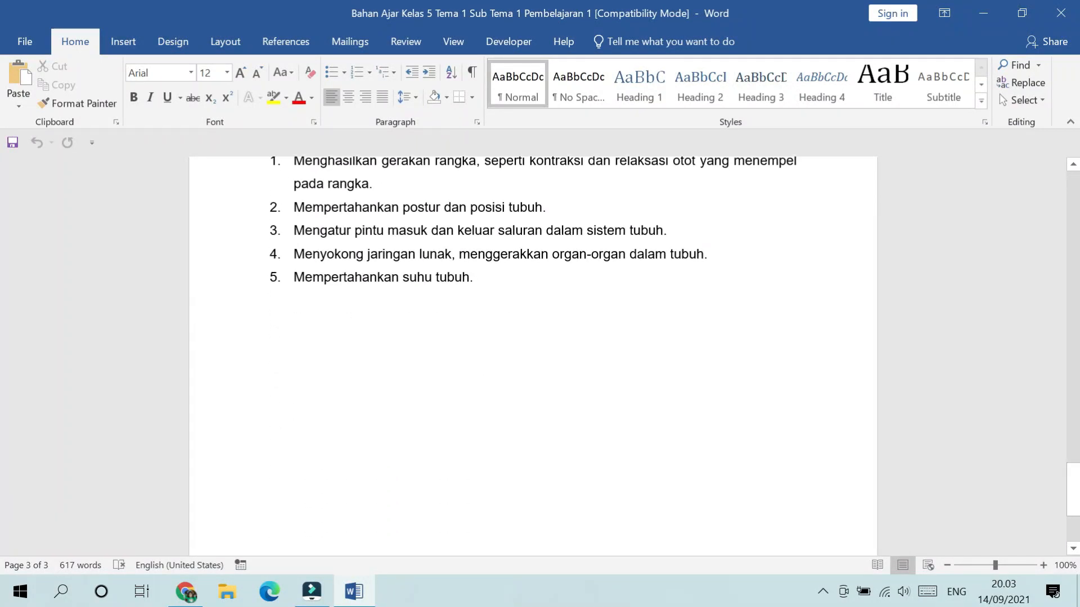
pyautogui.scroll(3, 533, 354)
pyautogui.scroll(9, 533, 354)
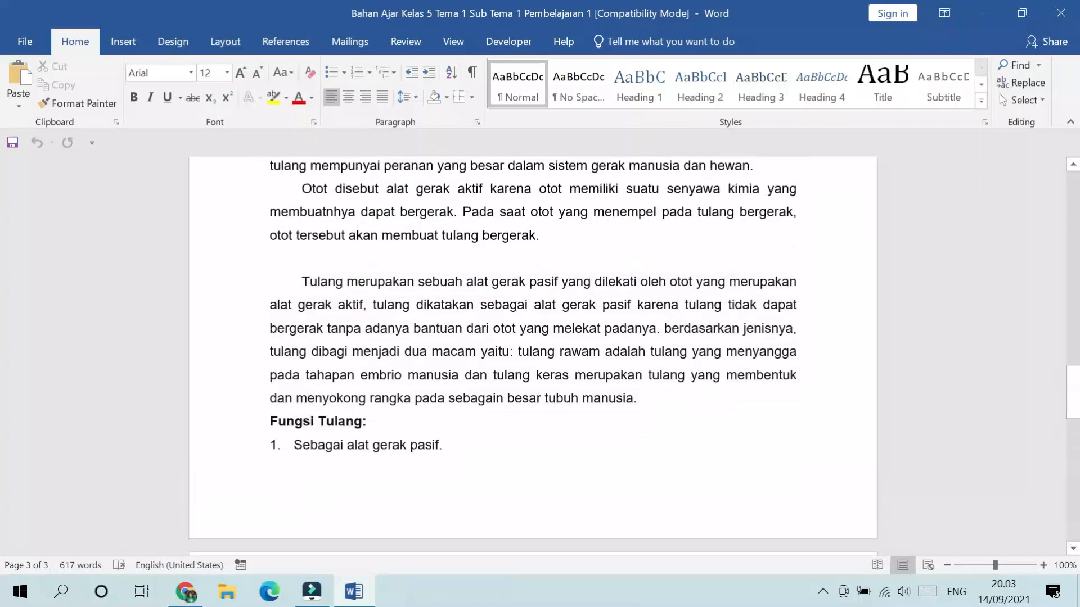
pyautogui.scroll(15, 533, 355)
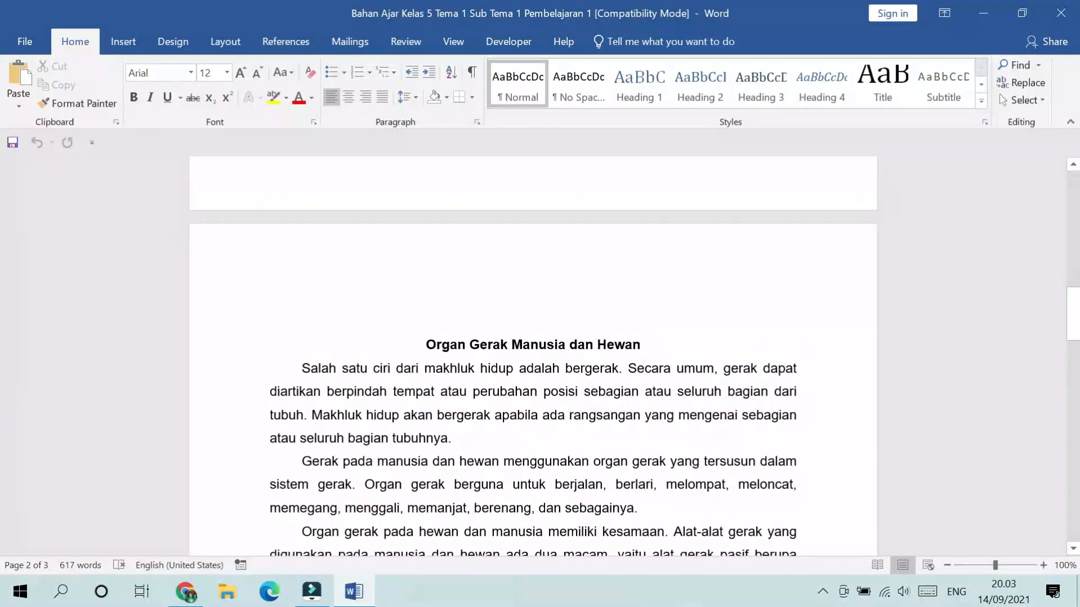
pyautogui.scroll(6, 533, 355)
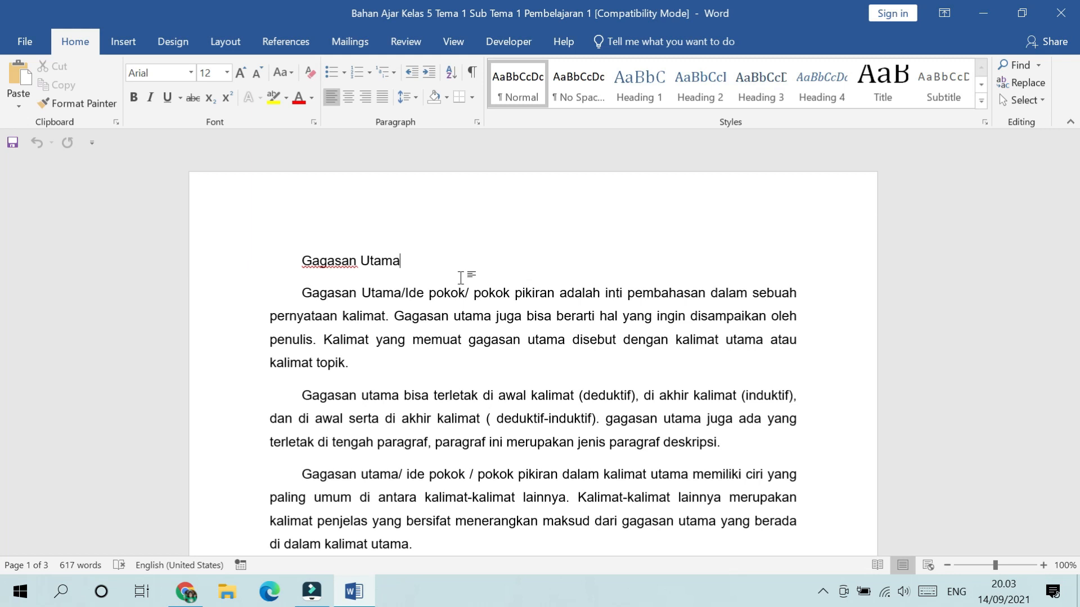
# - Open the Quick Access Toolbar customization in Word Options and list All Commands as the command source
pyautogui.click(25, 42)
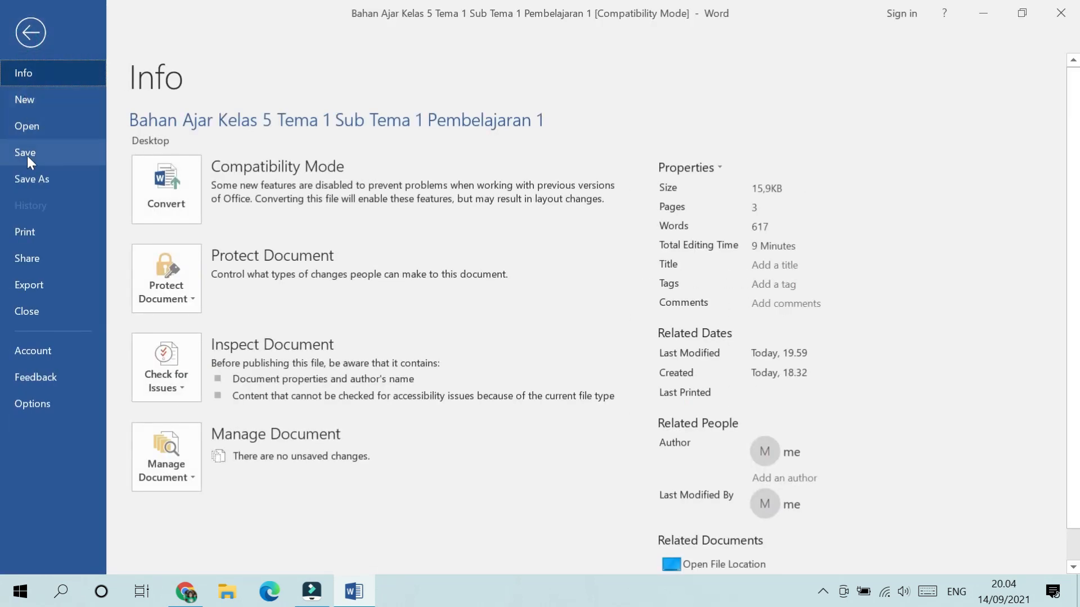
pyautogui.click(45, 402)
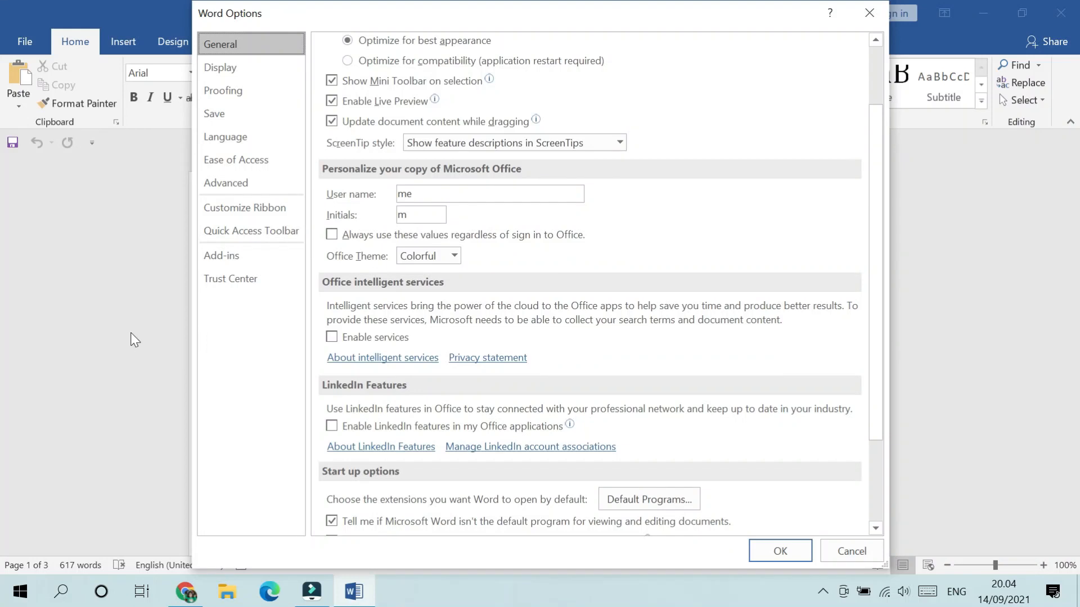
pyautogui.click(274, 236)
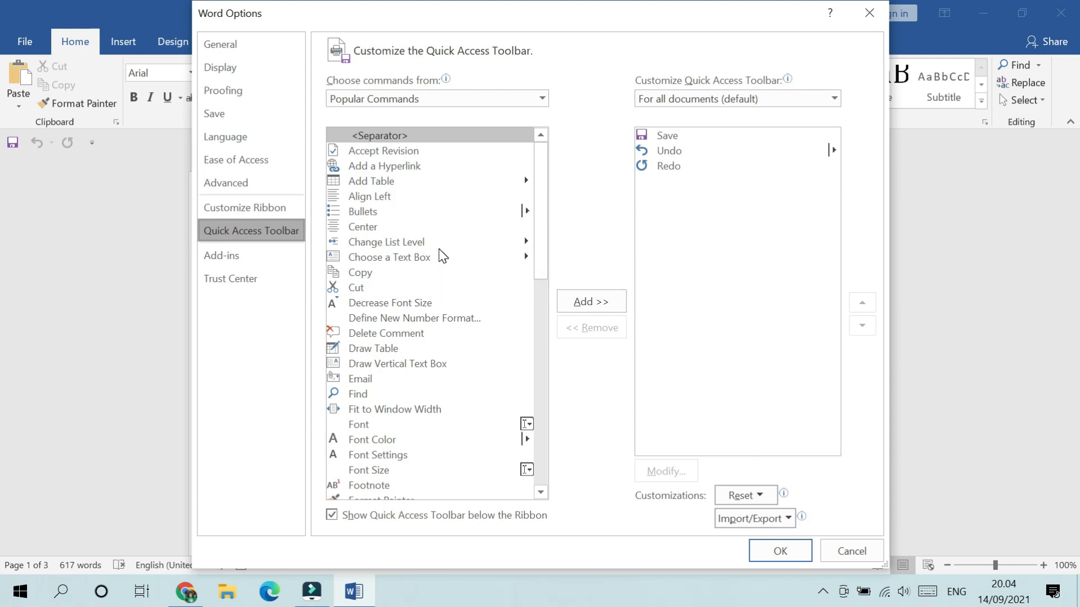
pyautogui.click(430, 99)
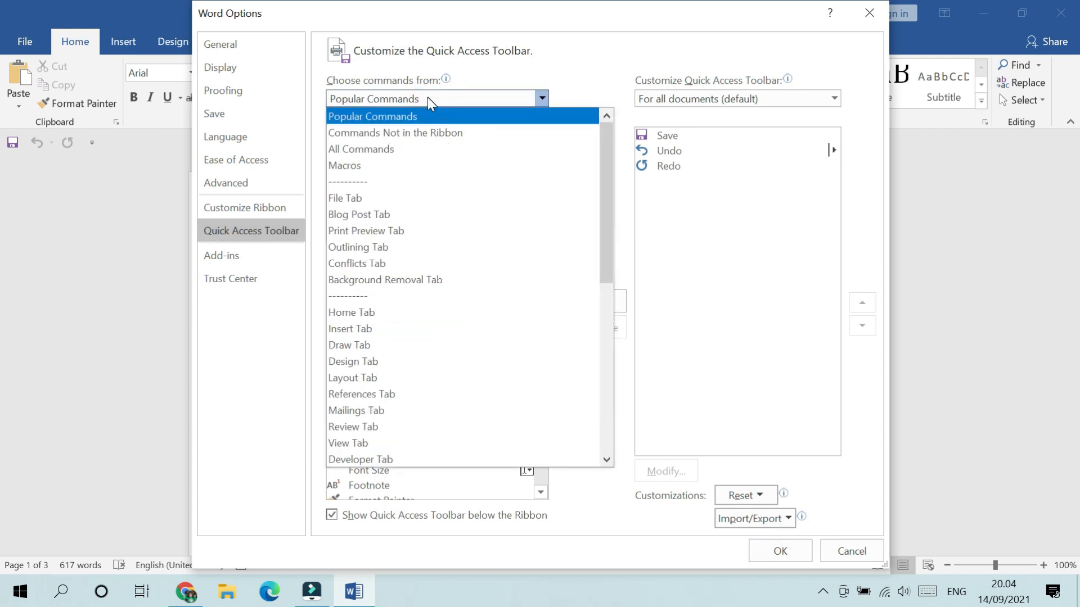
pyautogui.click(424, 152)
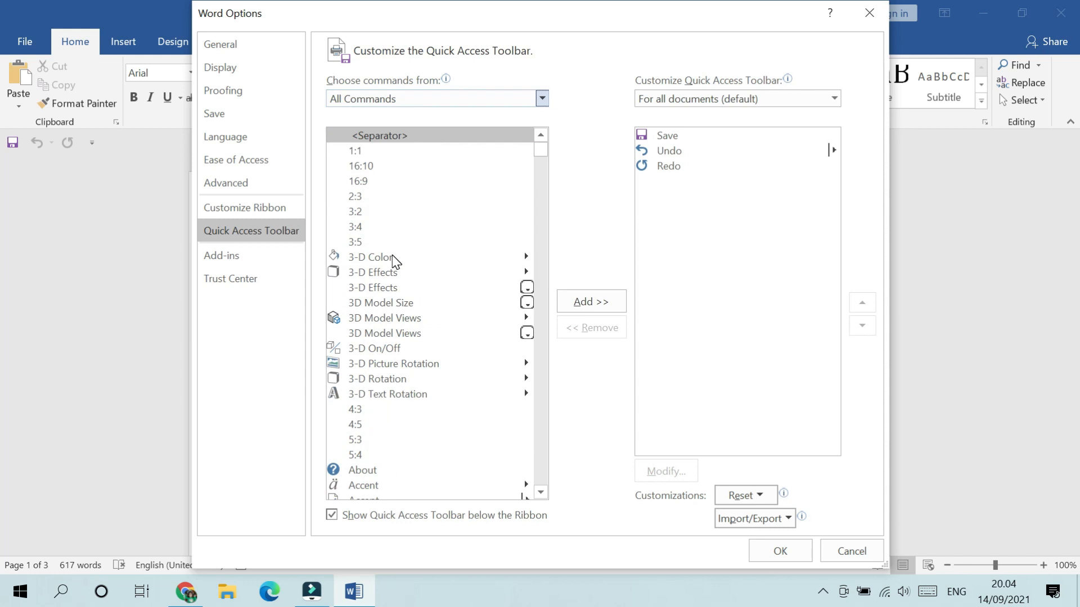
# - Add the Send to Microsoft PowerPoint command to the Quick Access Toolbar and apply the options
pyautogui.scroll(-5, 438, 263)
pyautogui.scroll(-20, 439, 282)
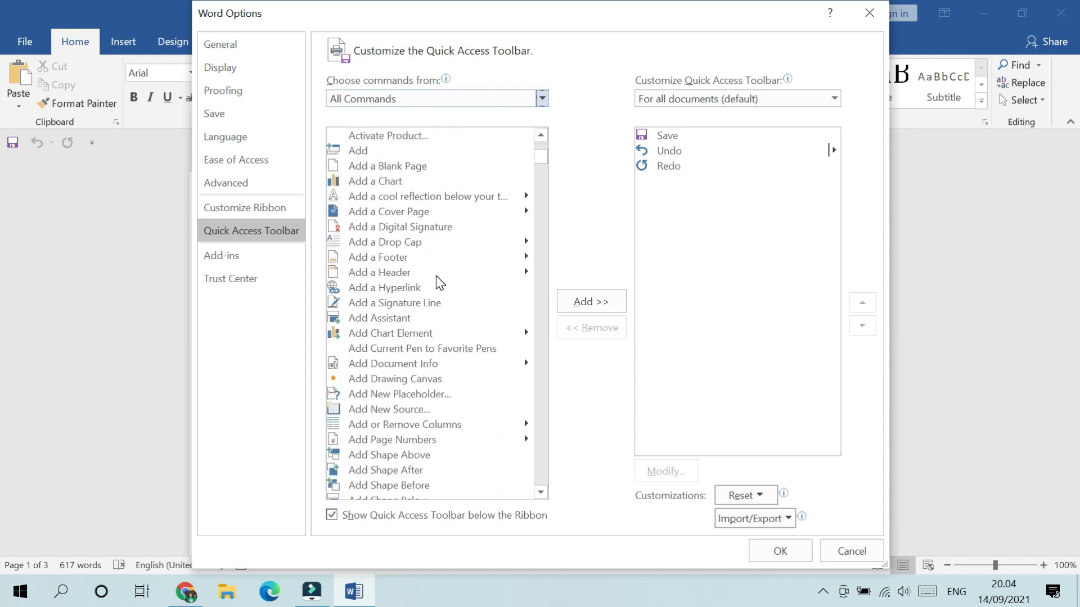
pyautogui.scroll(-20, 438, 281)
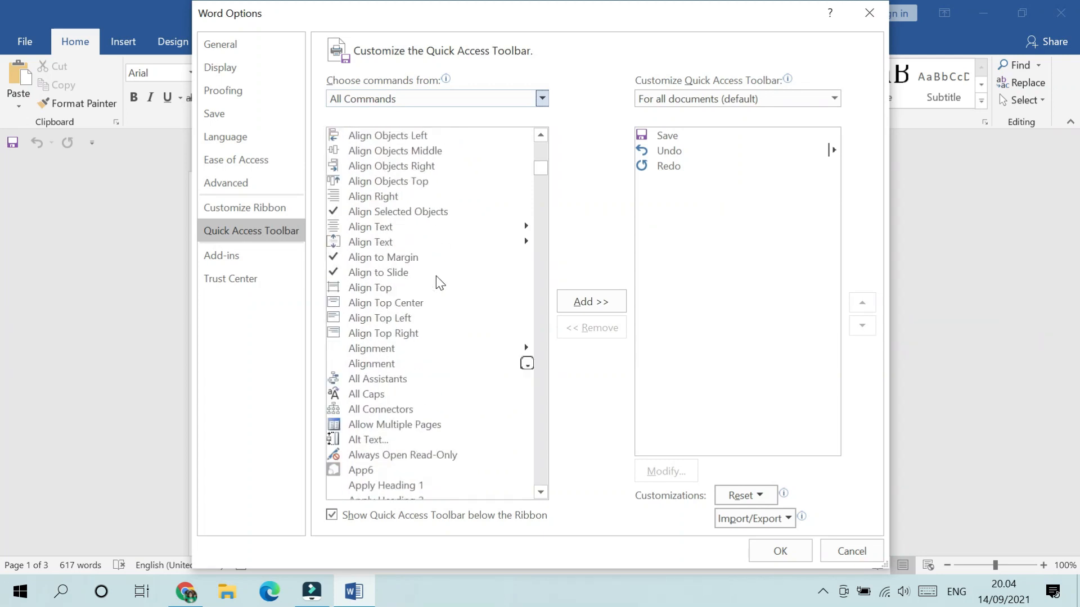
pyautogui.scroll(-20, 439, 282)
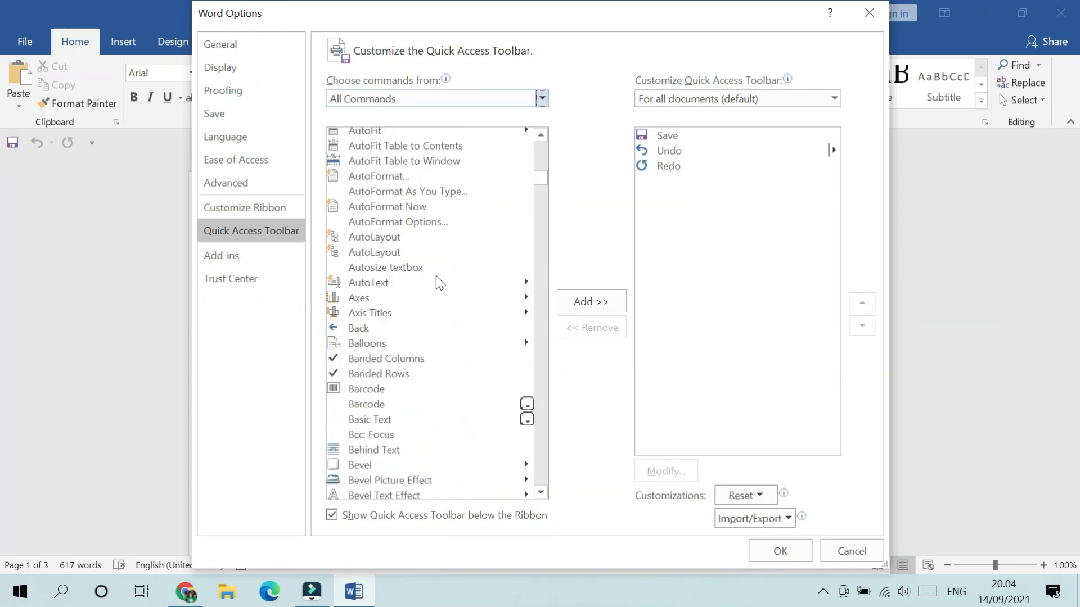
pyautogui.scroll(-20, 439, 282)
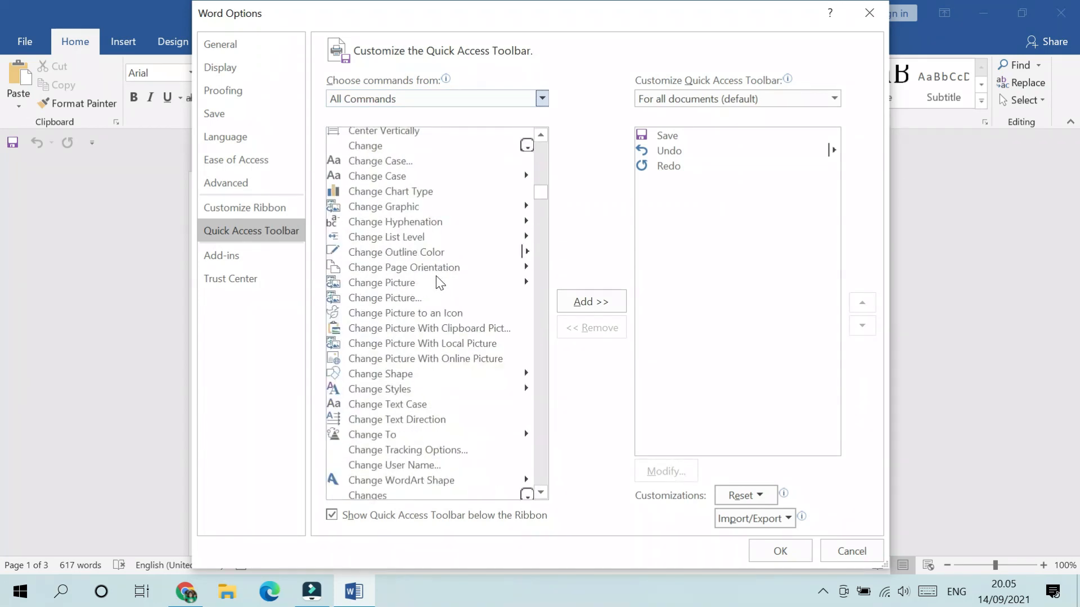
pyautogui.scroll(-20, 439, 283)
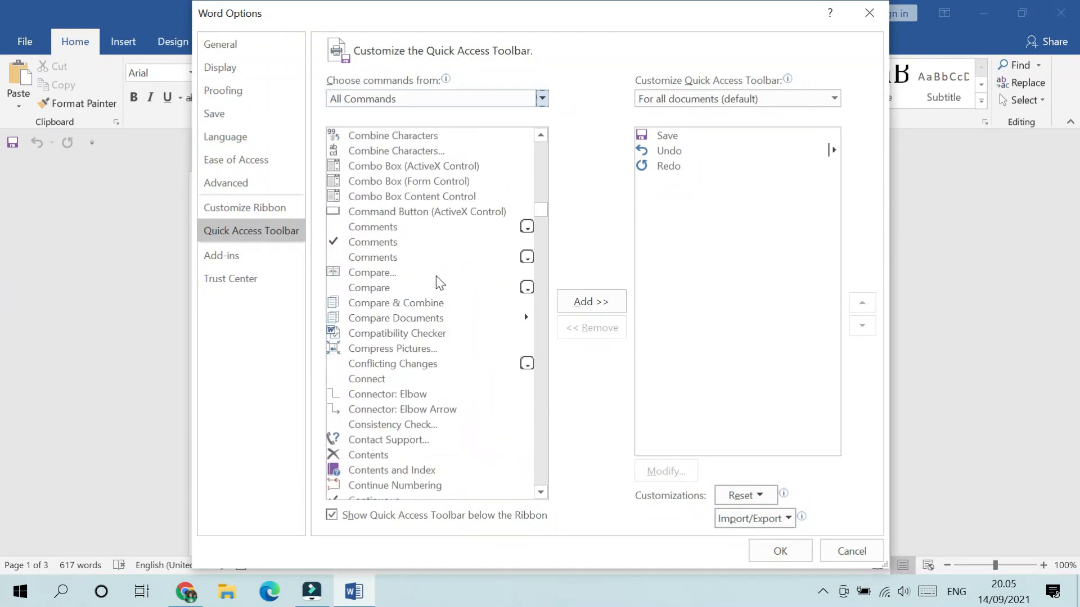
pyautogui.moveTo(541, 229); pyautogui.dragTo(534, 318)
pyautogui.scroll(-7, 392, 352)
pyautogui.scroll(-20, 392, 351)
pyautogui.scroll(-20, 392, 351)
pyautogui.scroll(-20, 389, 355)
pyautogui.scroll(-20, 389, 355)
pyautogui.scroll(-20, 389, 355)
pyautogui.scroll(-15, 389, 355)
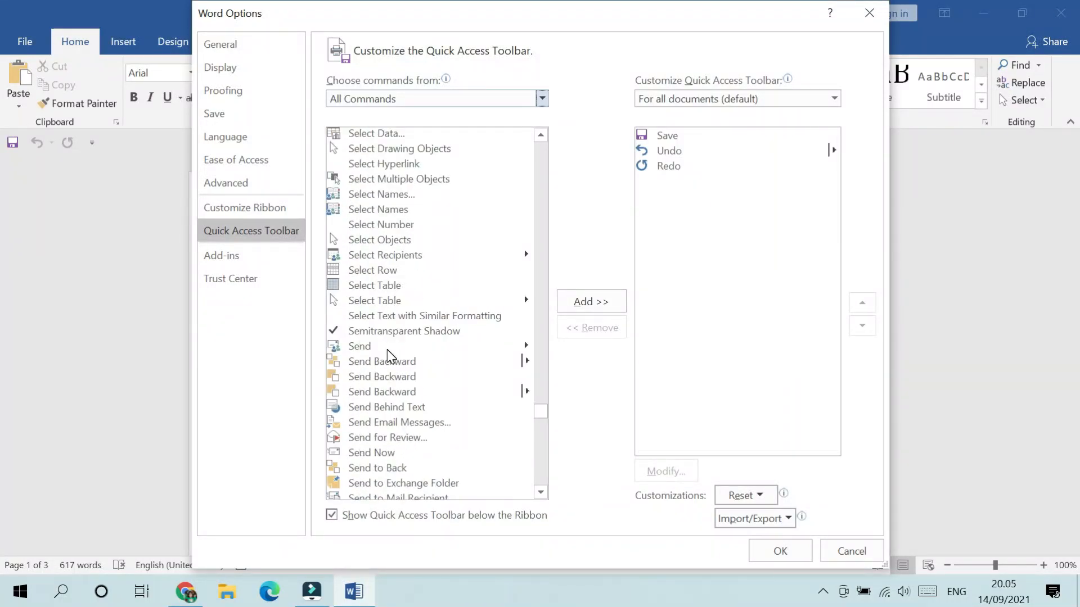
pyautogui.scroll(-1, 389, 356)
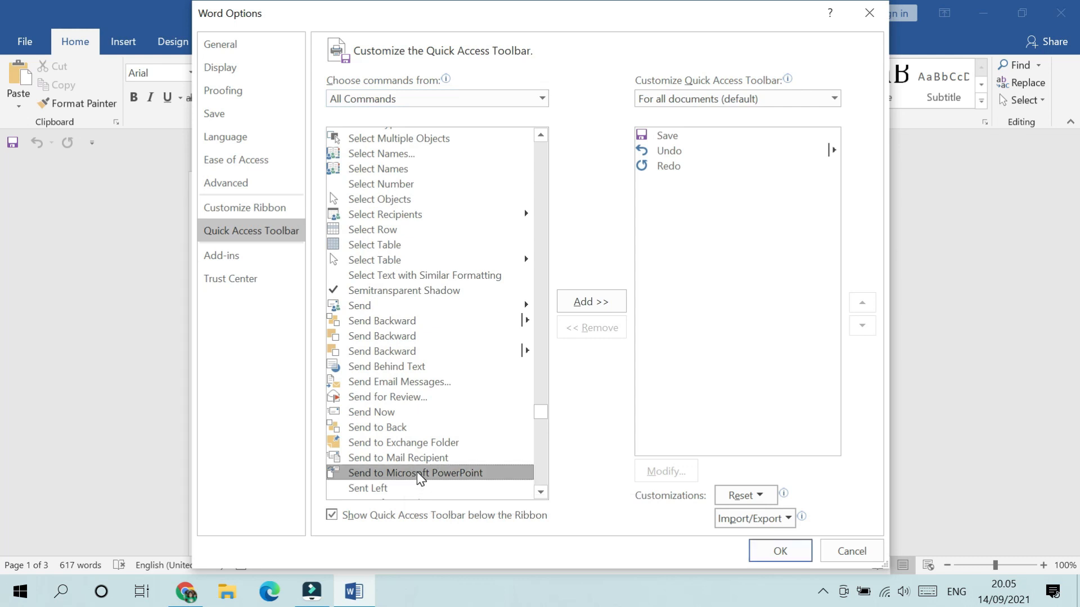
pyautogui.doubleClick(417, 472)
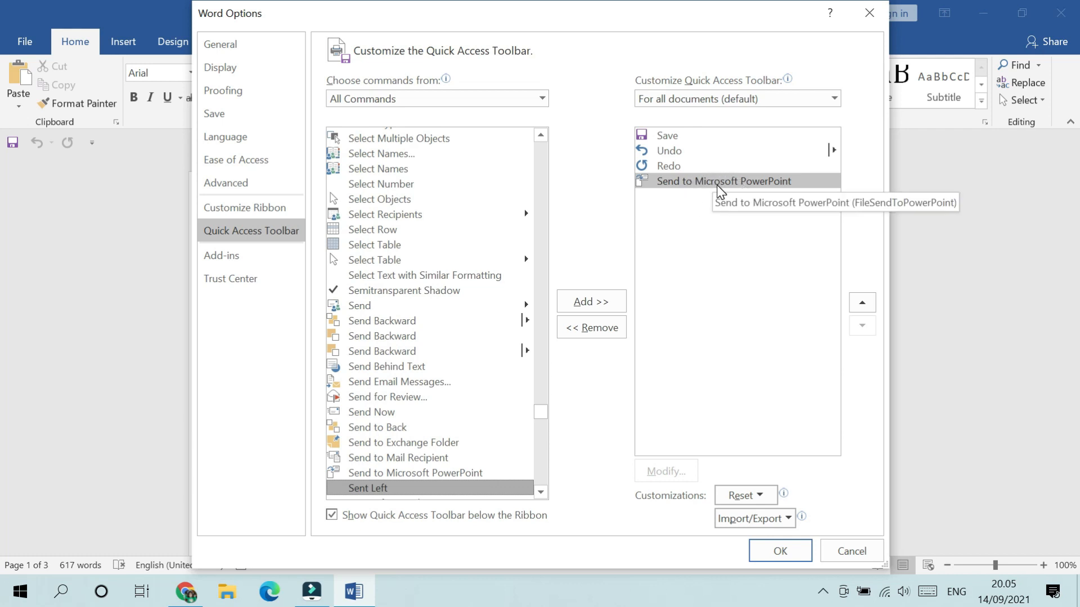
pyautogui.click(770, 554)
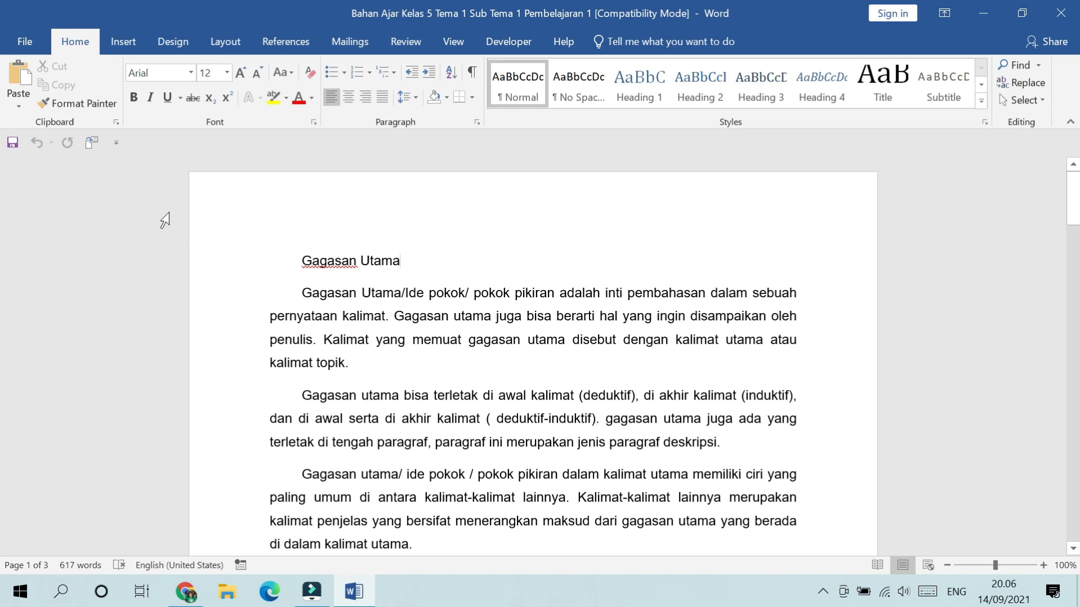
# - Send the document to PowerPoint as a trial, examine how its text falls on the first four slides, and close the presentation
pyautogui.click(93, 151)
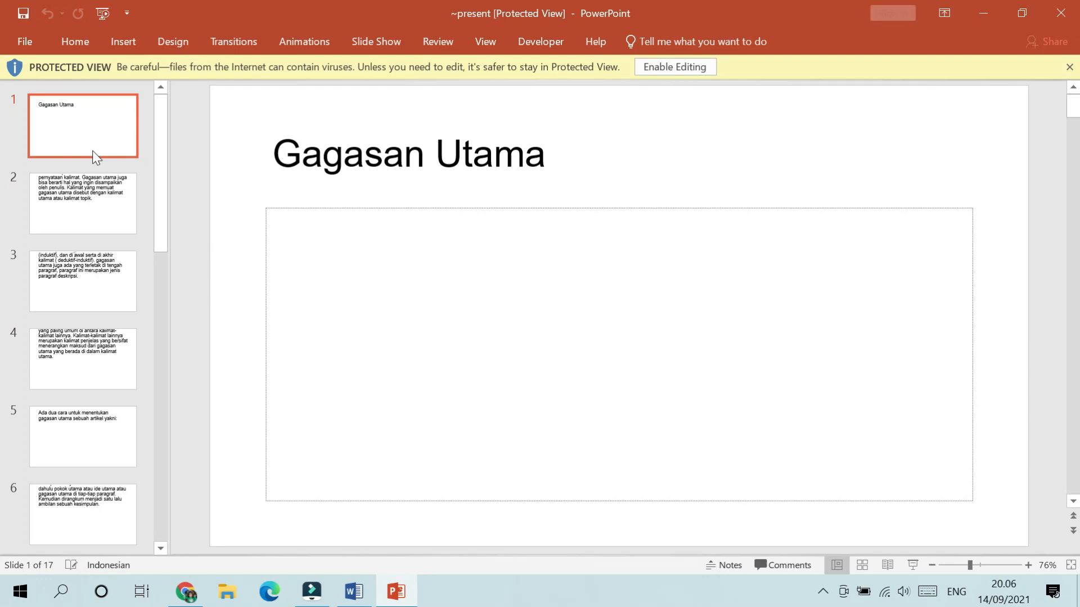
pyautogui.click(110, 200)
pyautogui.click(92, 269)
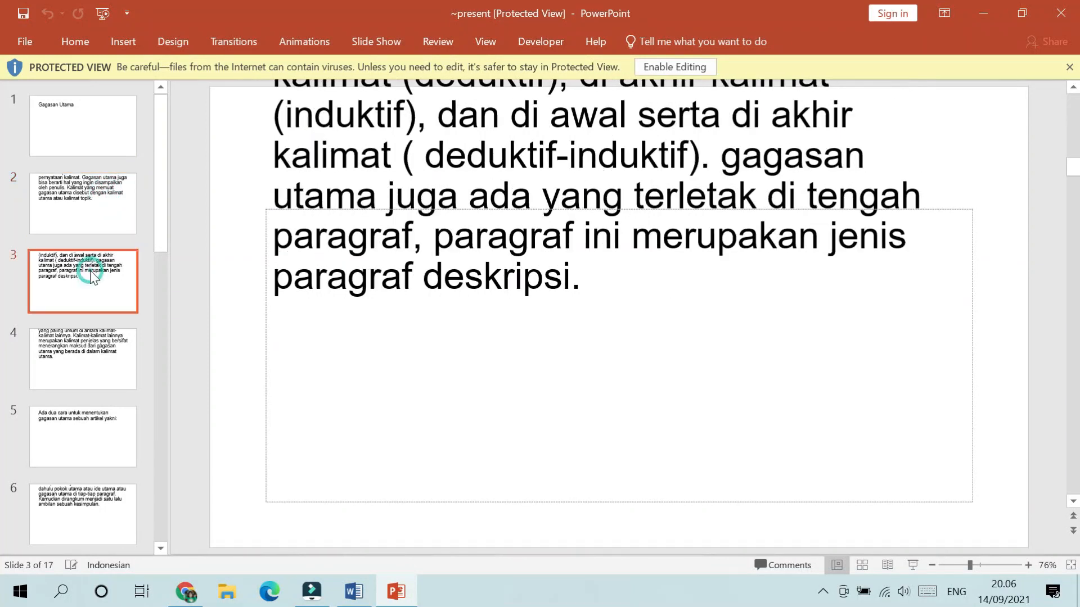
pyautogui.click(100, 209)
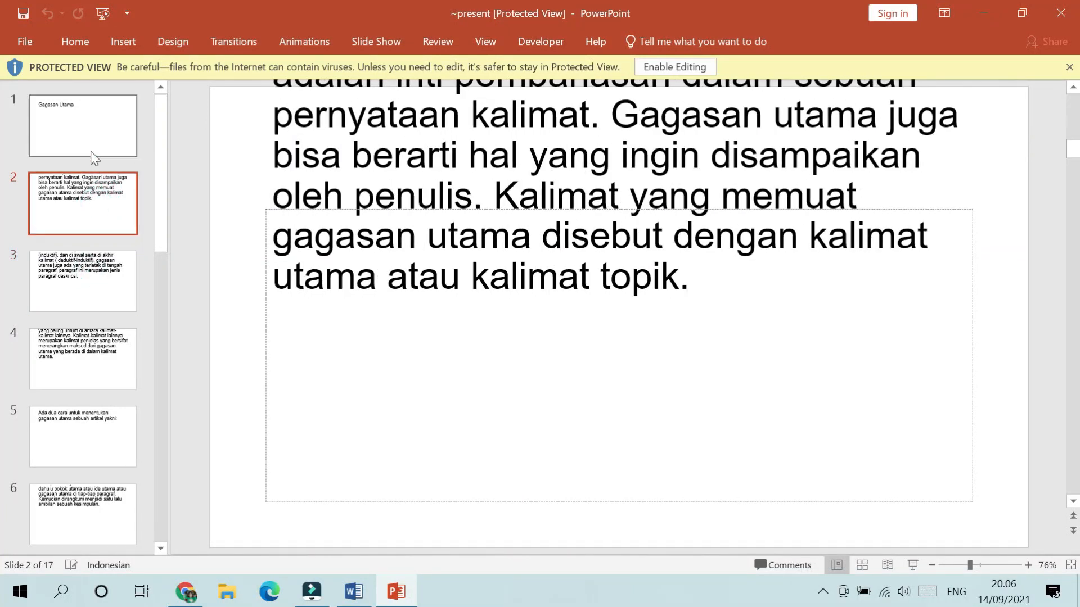
pyautogui.click(91, 126)
pyautogui.click(87, 196)
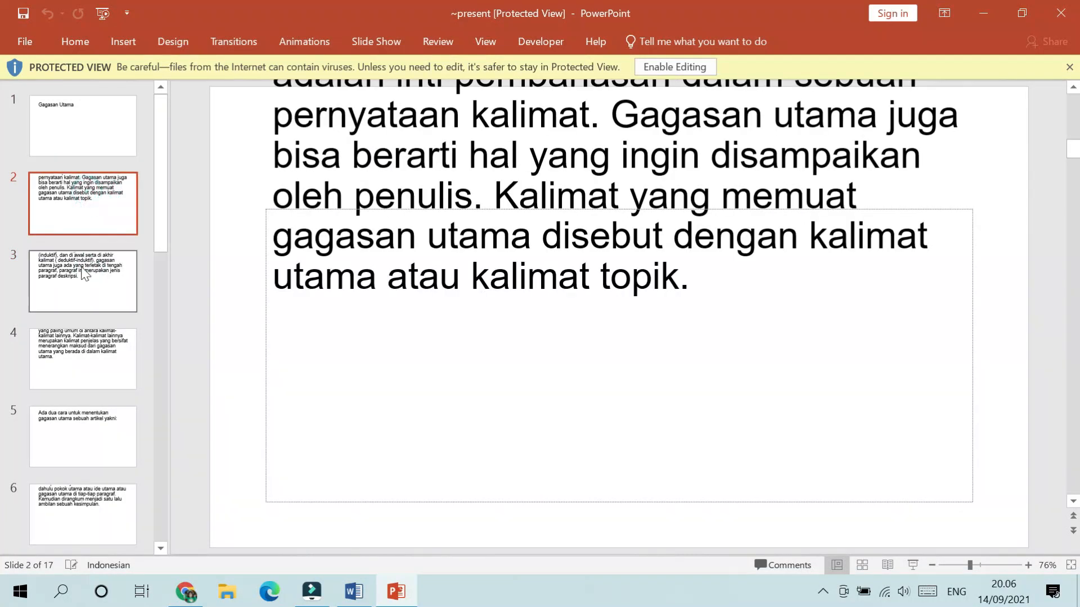
pyautogui.click(85, 274)
pyautogui.click(87, 348)
pyautogui.click(87, 224)
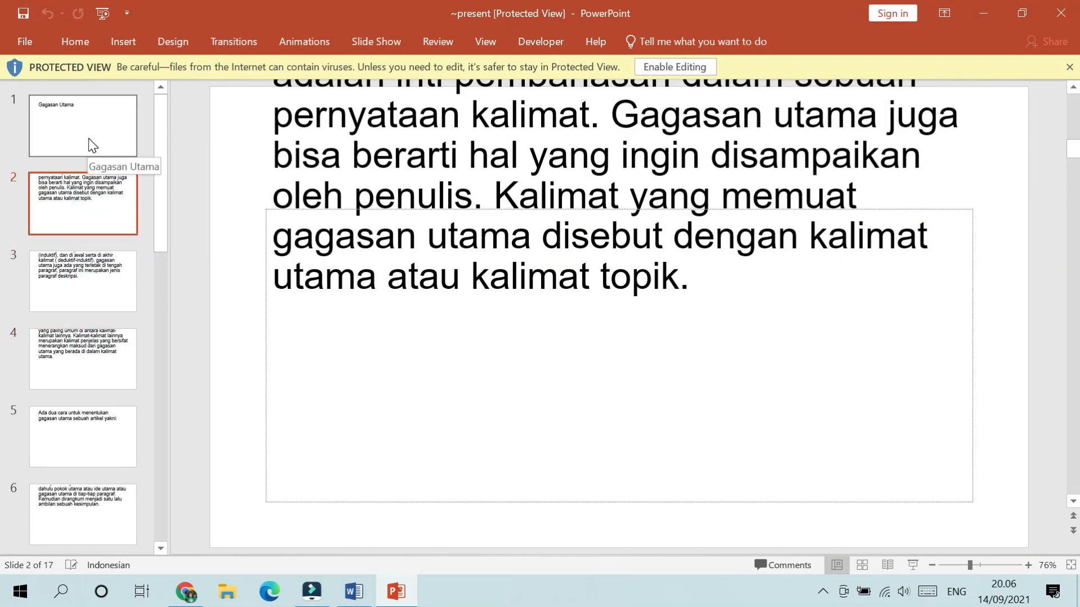
pyautogui.click(89, 142)
pyautogui.click(93, 221)
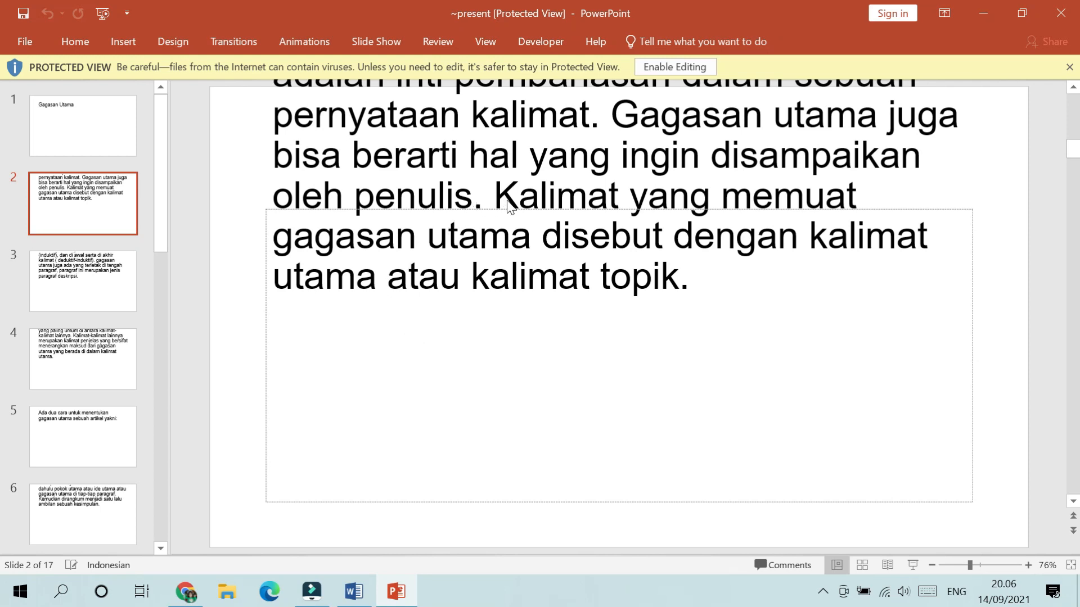
pyautogui.click(1059, 13)
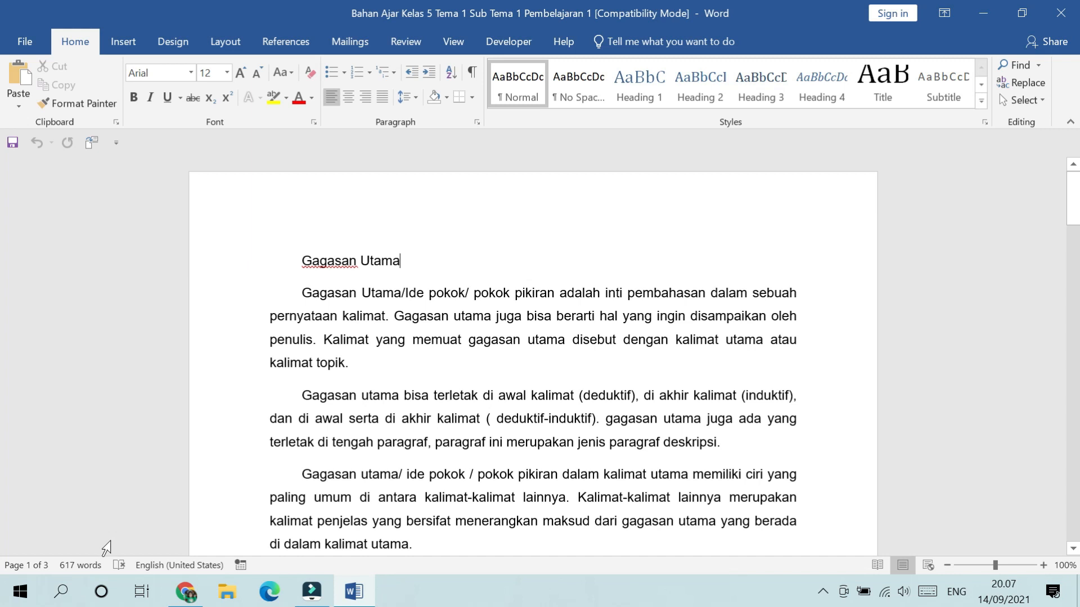
# - Launch Microsoft Office PowerPoint with a blank presentation and switch back to the Word document
pyautogui.click(63, 596)
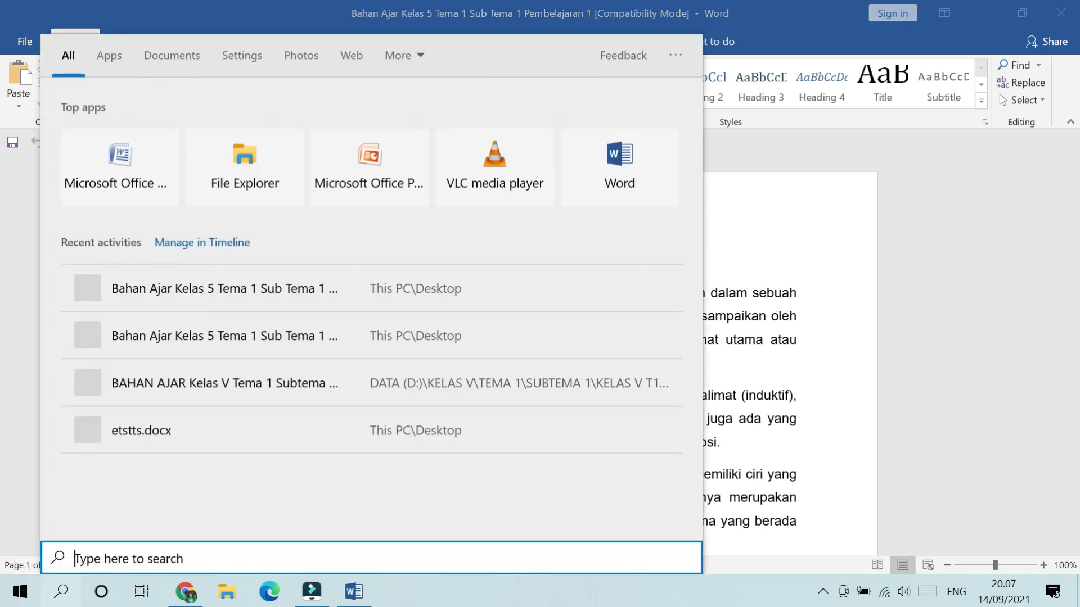
pyautogui.click(399, 177)
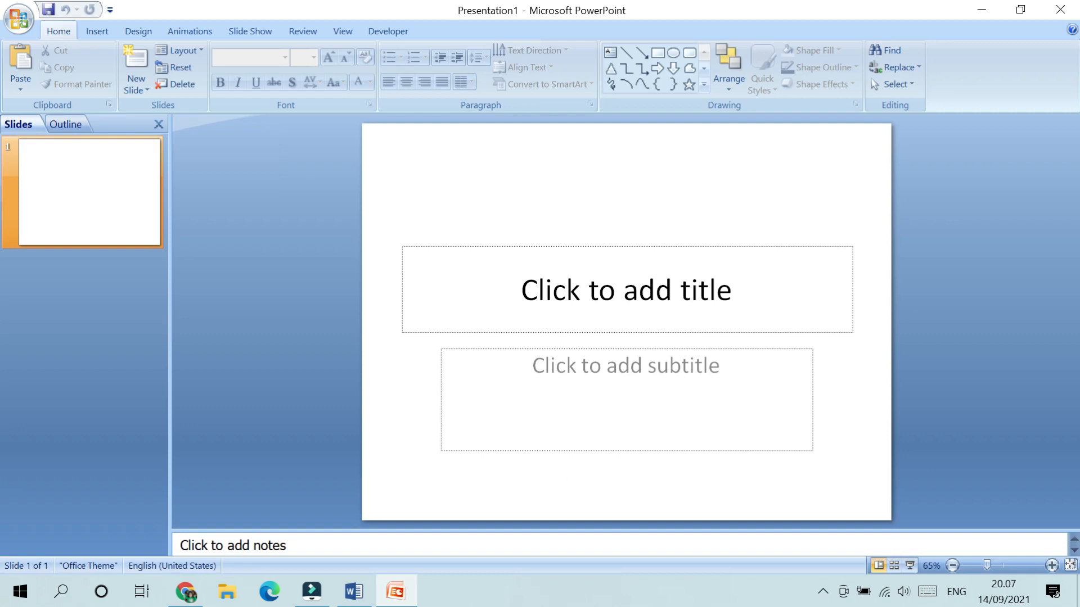
pyautogui.click(353, 592)
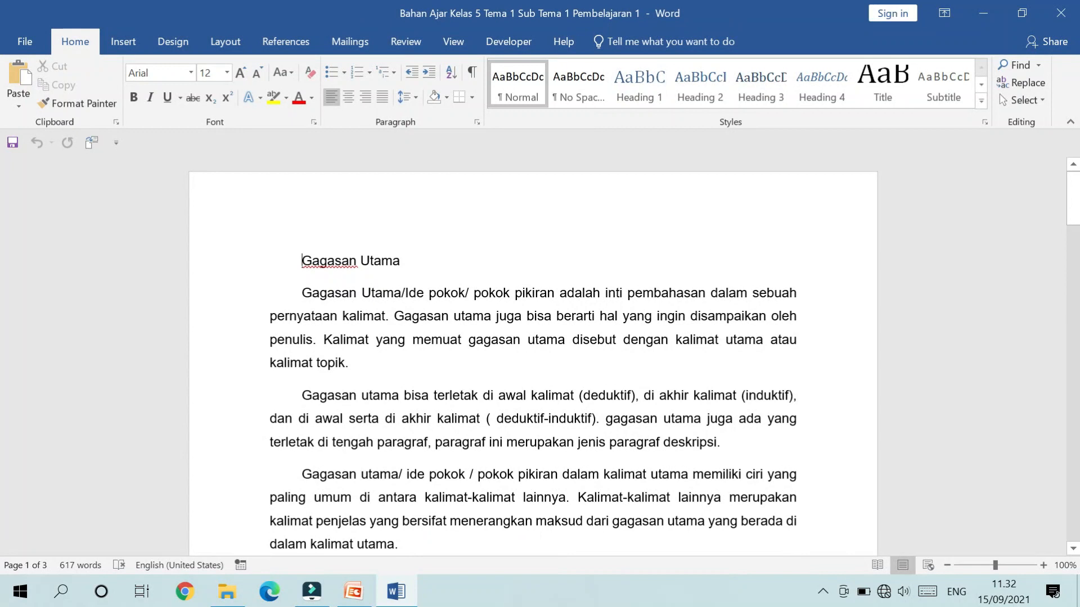
# - Apply the Heading 1 style to the title line "Gagasan Utama"
pyautogui.click(422, 264)
pyautogui.moveTo(301, 261); pyautogui.dragTo(394, 271)
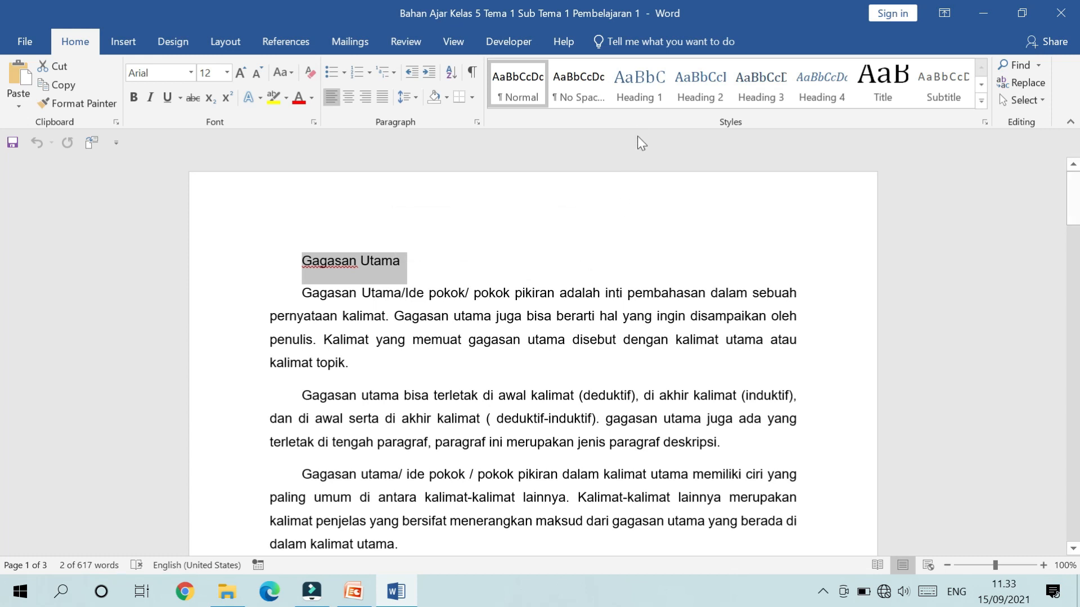
pyautogui.click(638, 99)
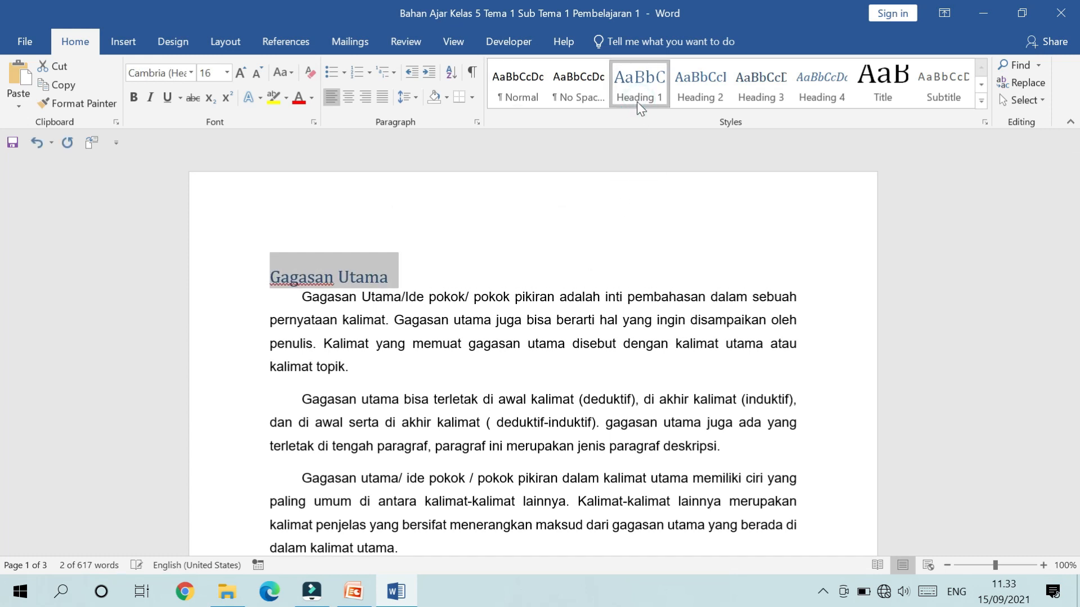
# - Apply the Heading 2 style to the first two paragraphs below the Gagasan Utama heading
pyautogui.scroll(-1, 533, 357)
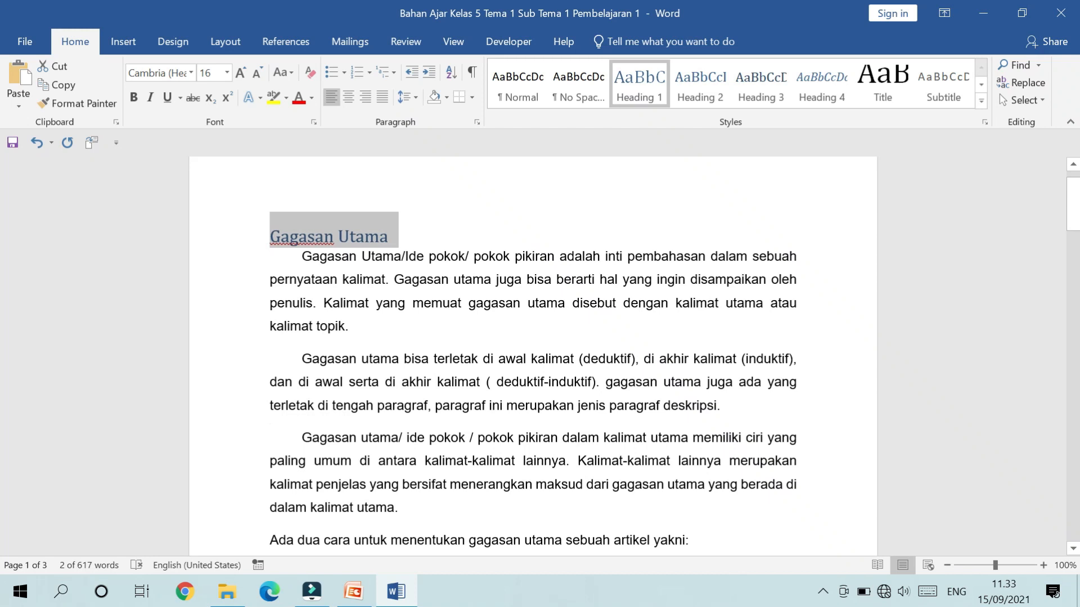
pyautogui.moveTo(300, 257); pyautogui.dragTo(727, 407)
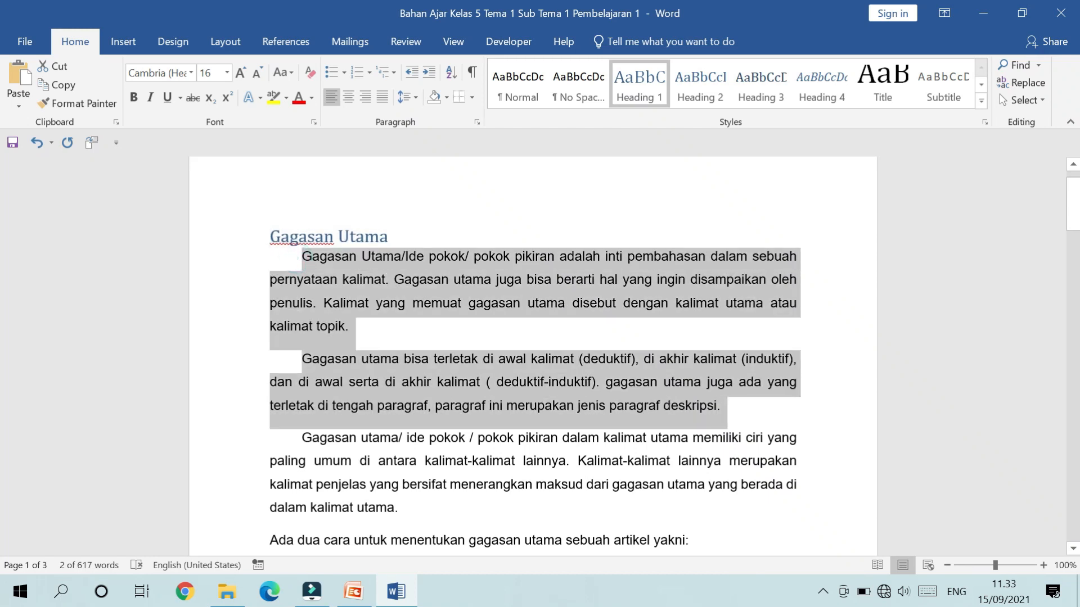
pyautogui.click(705, 101)
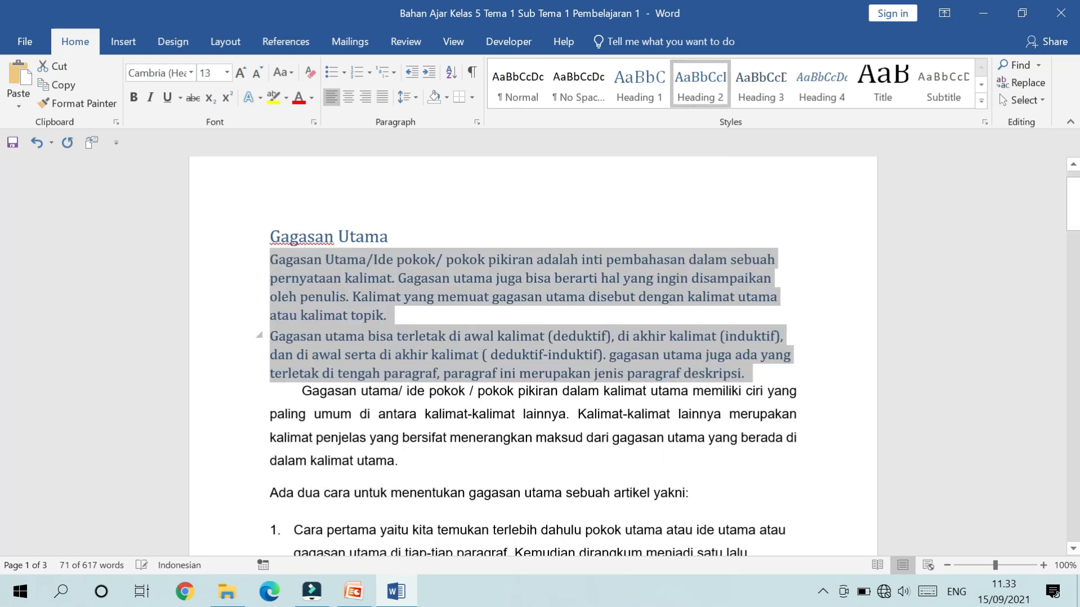
# - Apply the Heading 2 style to the third paragraph, which begins "Gagasan utama/ ide pokok / pokok pikiran dalam kalimat utama"
pyautogui.click(578, 414)
pyautogui.moveTo(302, 391); pyautogui.dragTo(400, 467)
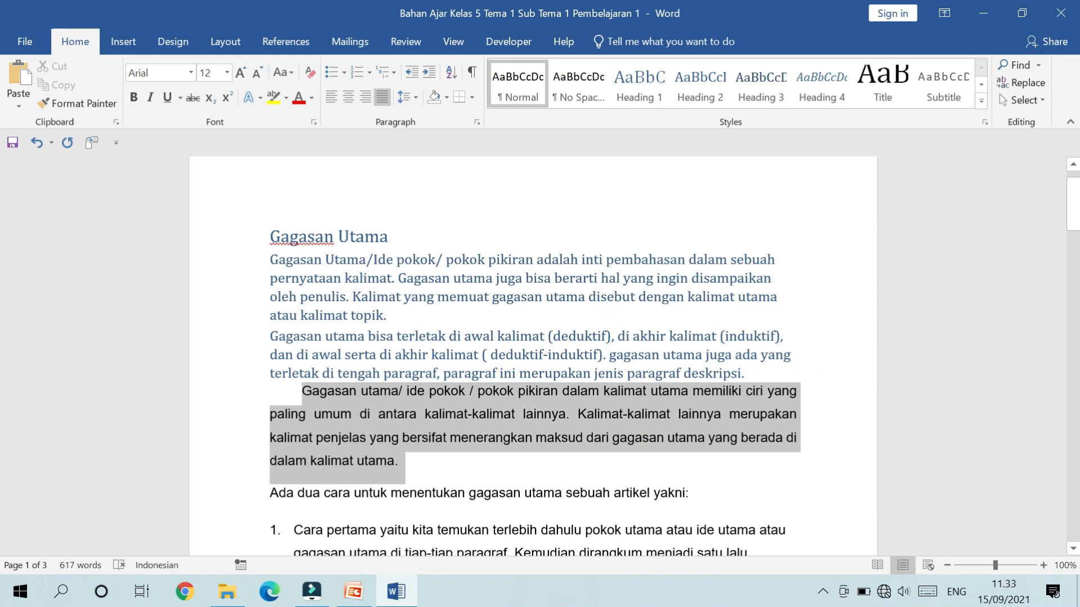
pyautogui.moveTo(400, 467); pyautogui.dragTo(401, 466)
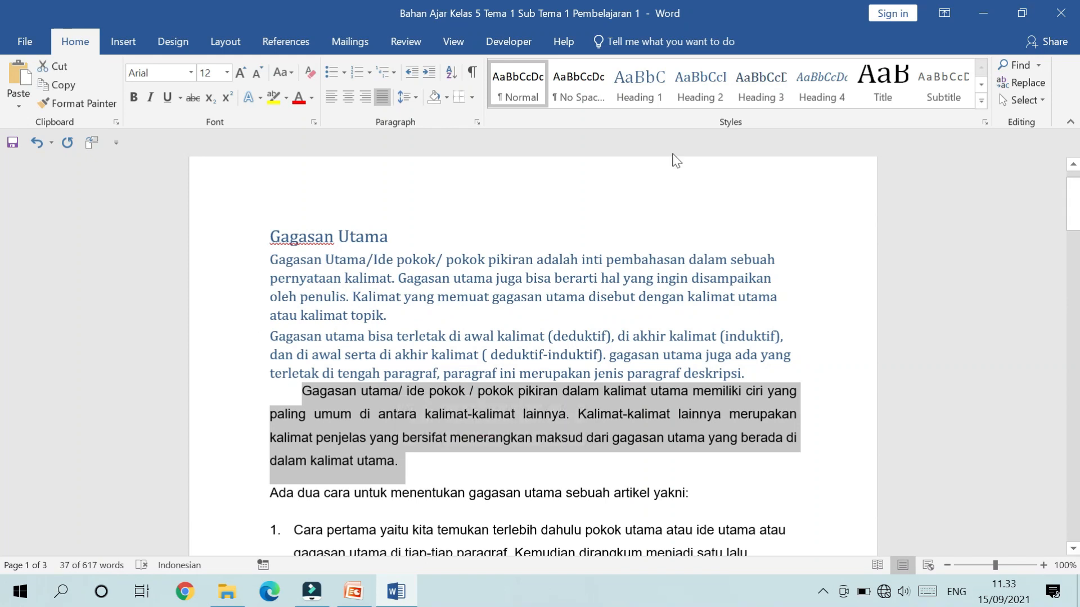
pyautogui.click(700, 98)
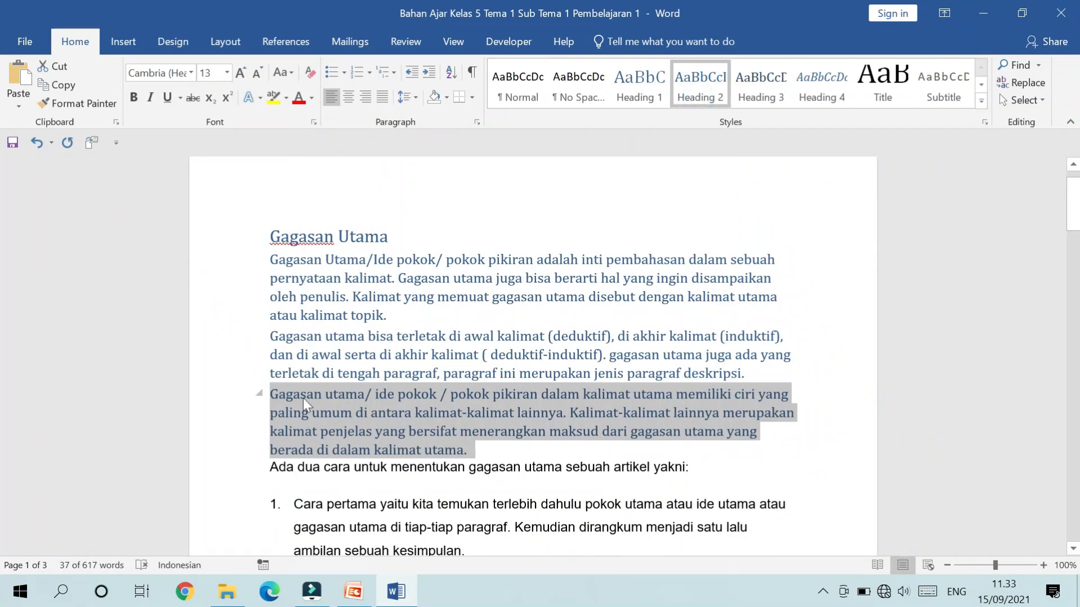
# - Insert an empty line between the second and third paragraphs and give it the Heading 1 style
pyautogui.click(746, 373)
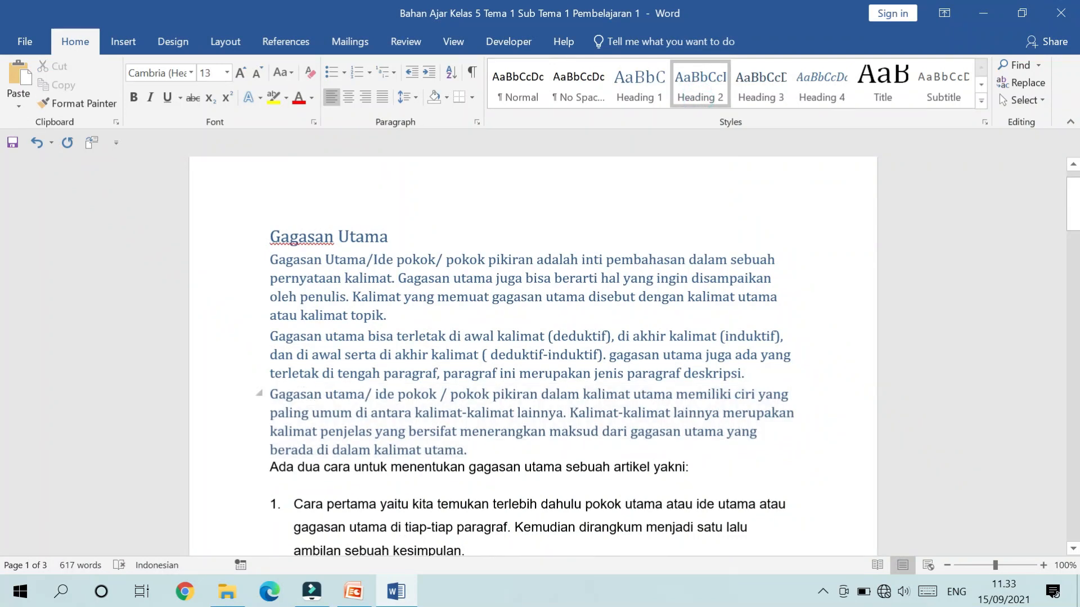
pyautogui.press('Return')
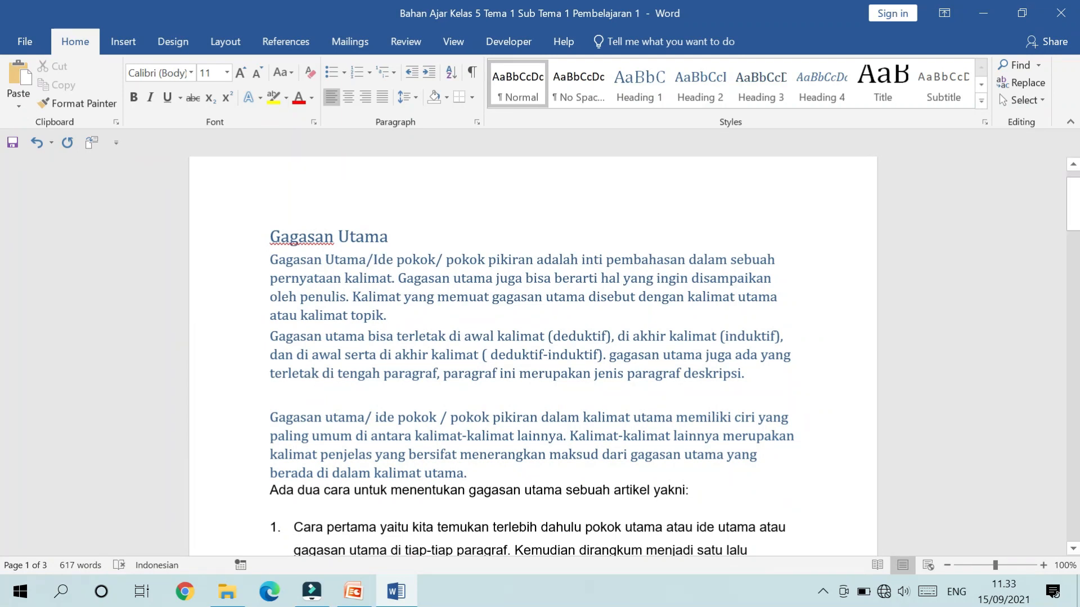
pyautogui.click(626, 100)
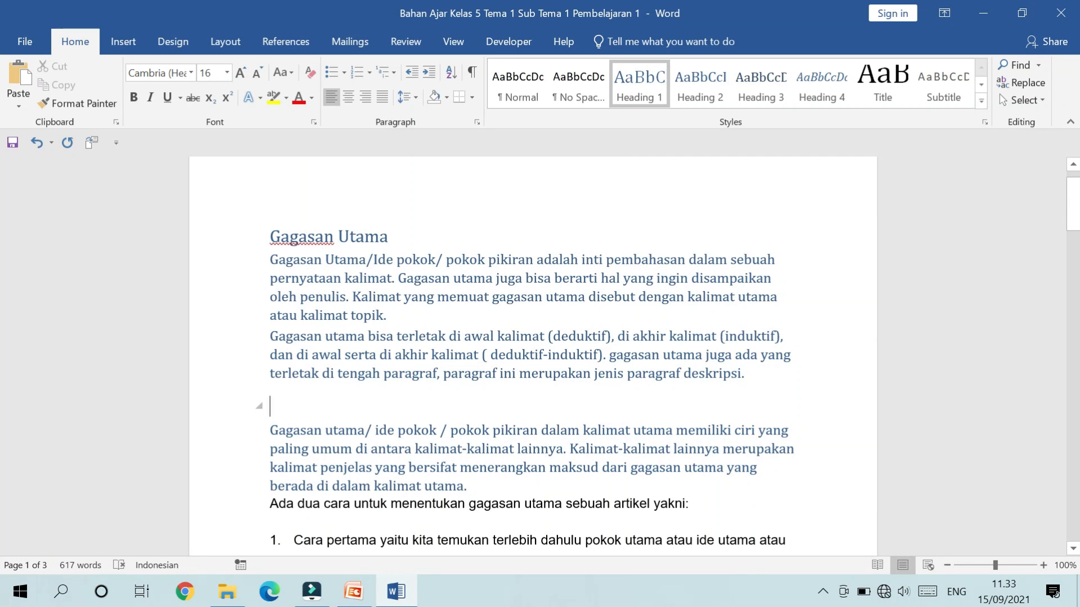
# - Apply the Heading 1 style to the line "Ada dua cara untuk menentukan gagasan utama sebuah artikel yakni:"
pyautogui.scroll(-1, 533, 362)
pyautogui.scroll(-5, 533, 354)
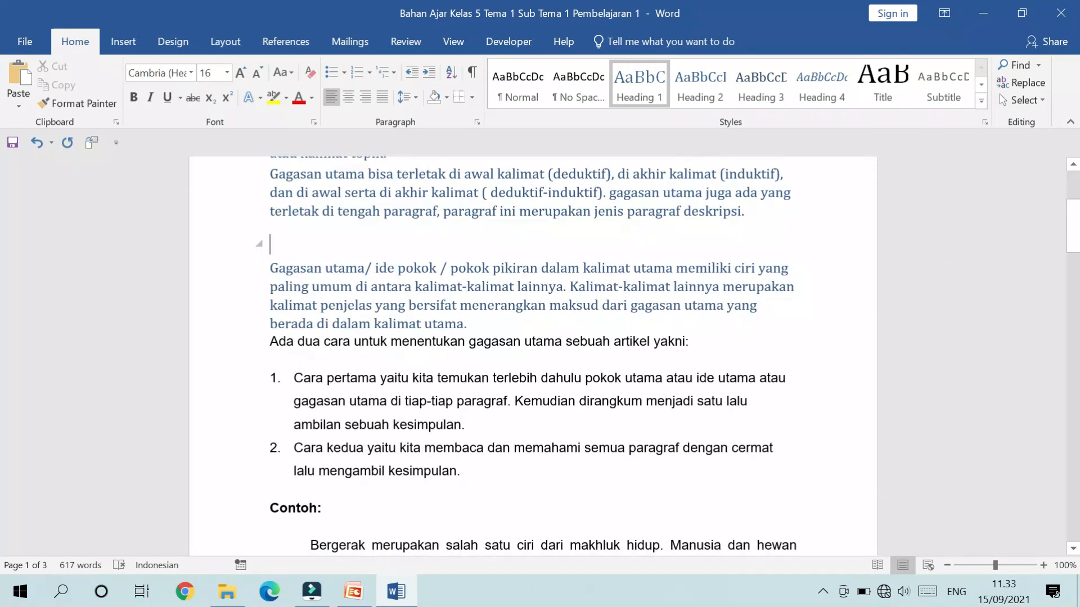
pyautogui.moveTo(269, 341); pyautogui.dragTo(695, 344)
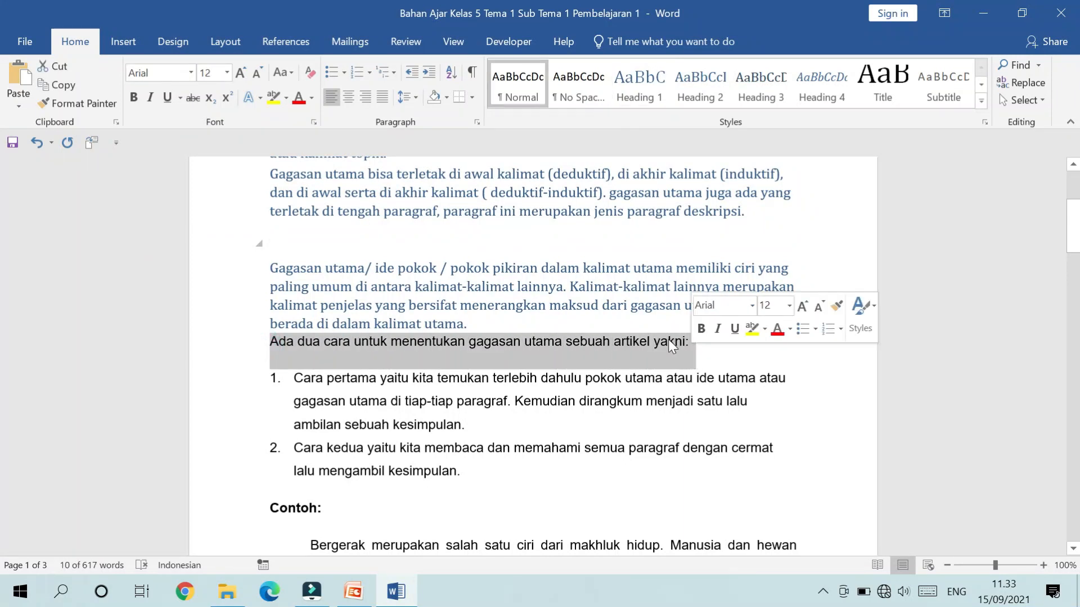
pyautogui.click(641, 97)
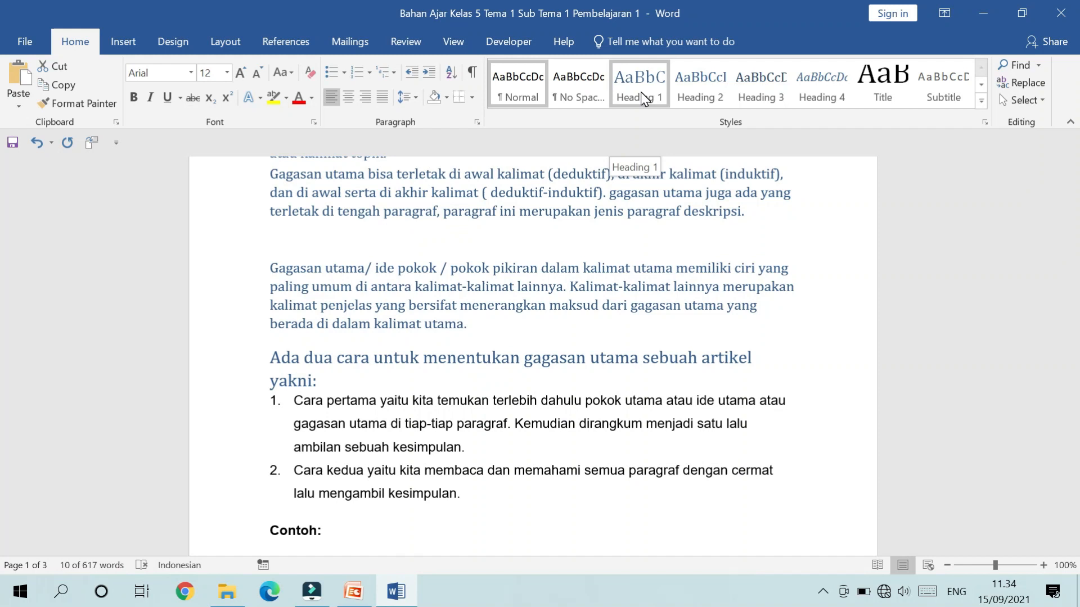
# - Apply the Heading 2 style to the two numbered items, "Cara pertama" and "Cara kedua"
pyautogui.scroll(-1, 532, 356)
pyautogui.click(417, 406)
pyautogui.moveTo(294, 359); pyautogui.dragTo(467, 455)
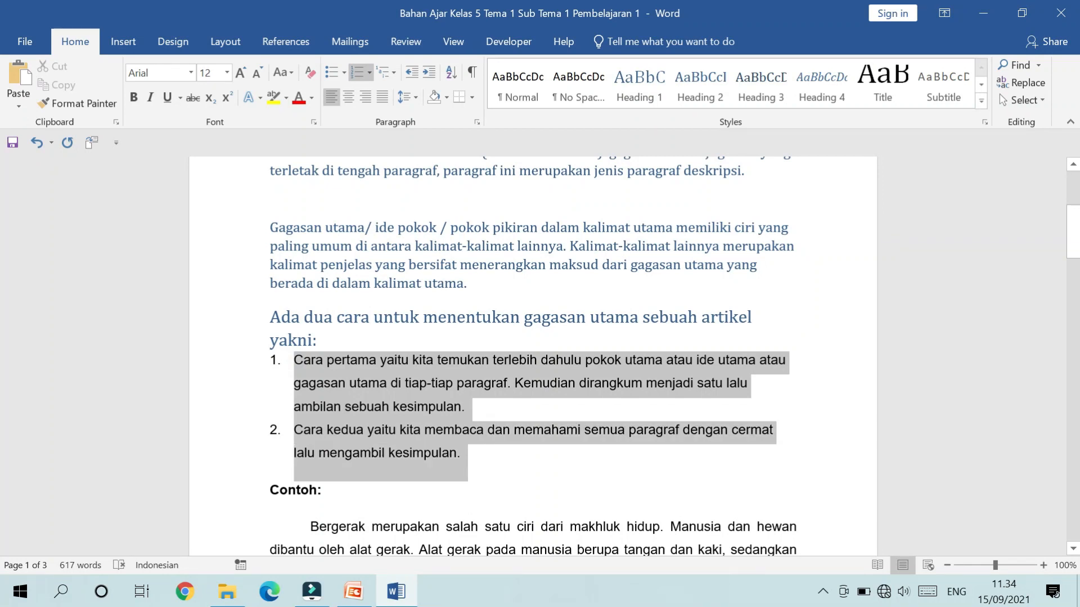
pyautogui.click(701, 99)
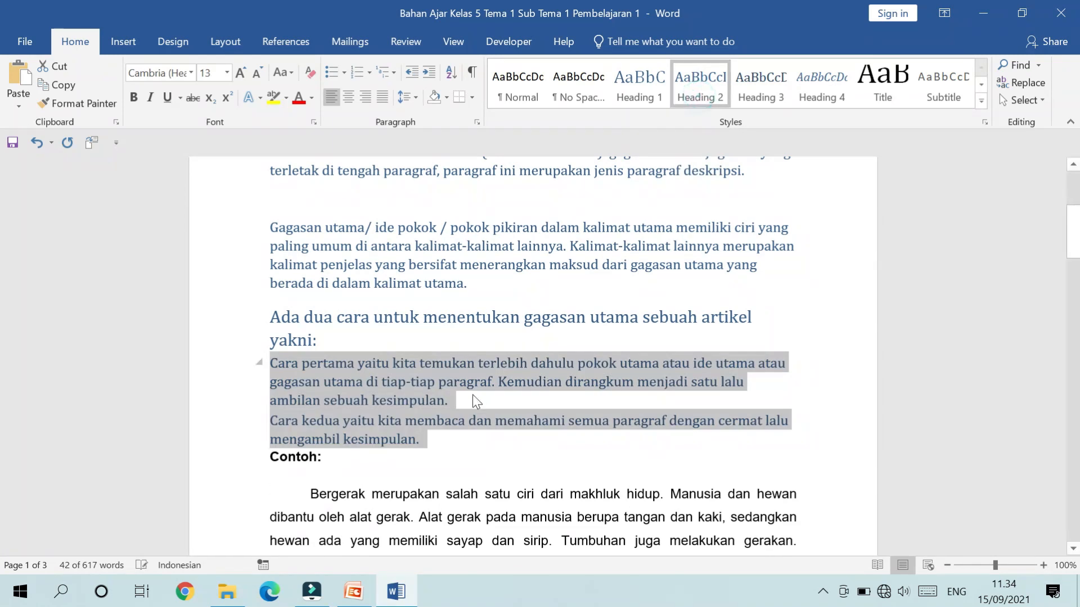
# - Apply the Heading 1 style to the line "Contoh:"
pyautogui.scroll(-1, 533, 355)
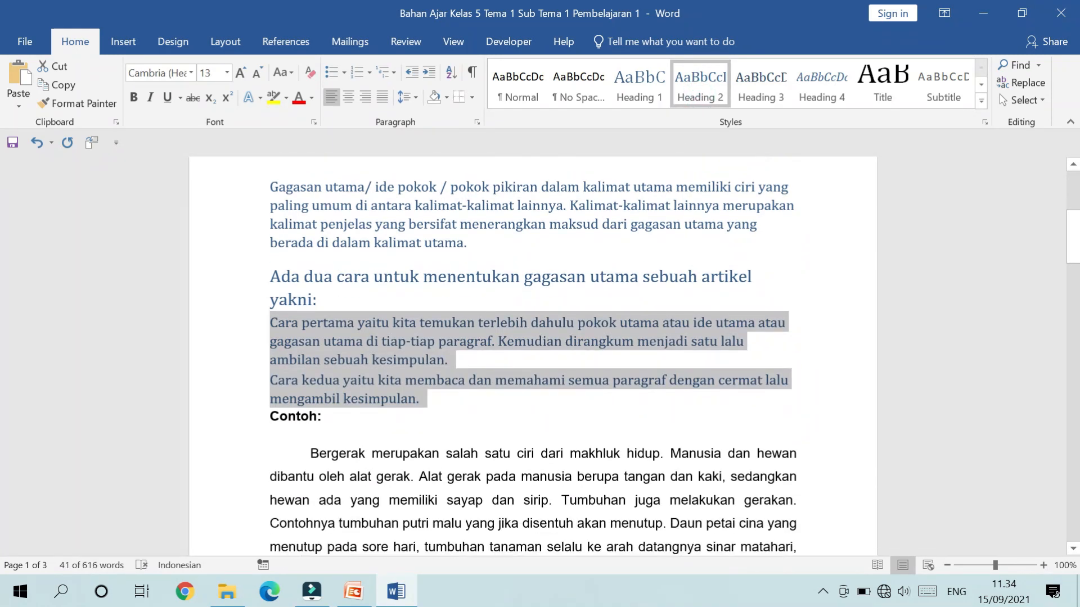
pyautogui.click(323, 417)
pyautogui.moveTo(323, 418); pyautogui.dragTo(273, 421)
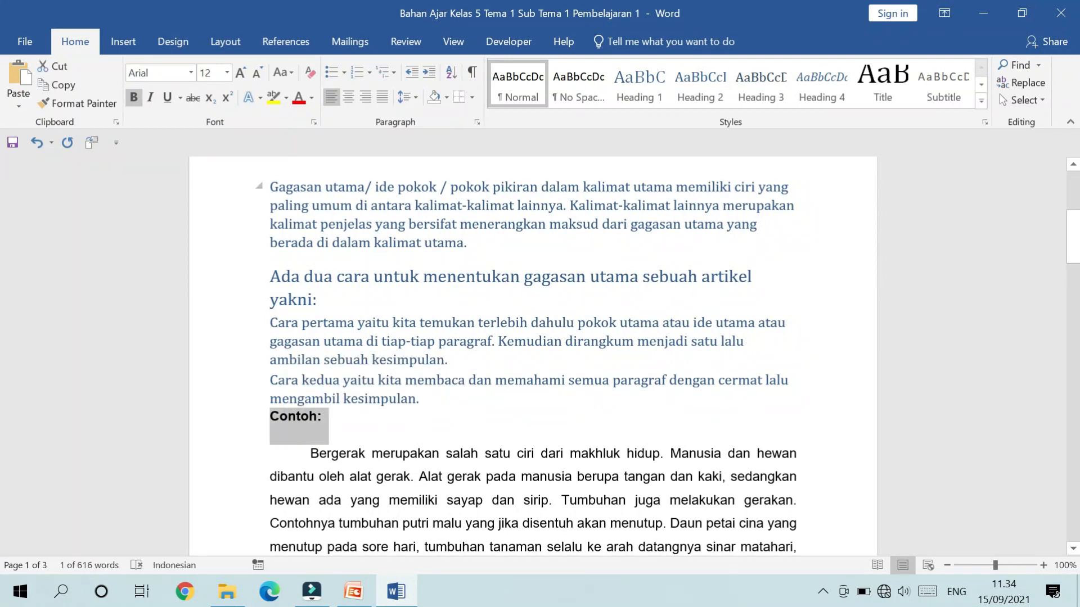
pyautogui.click(644, 86)
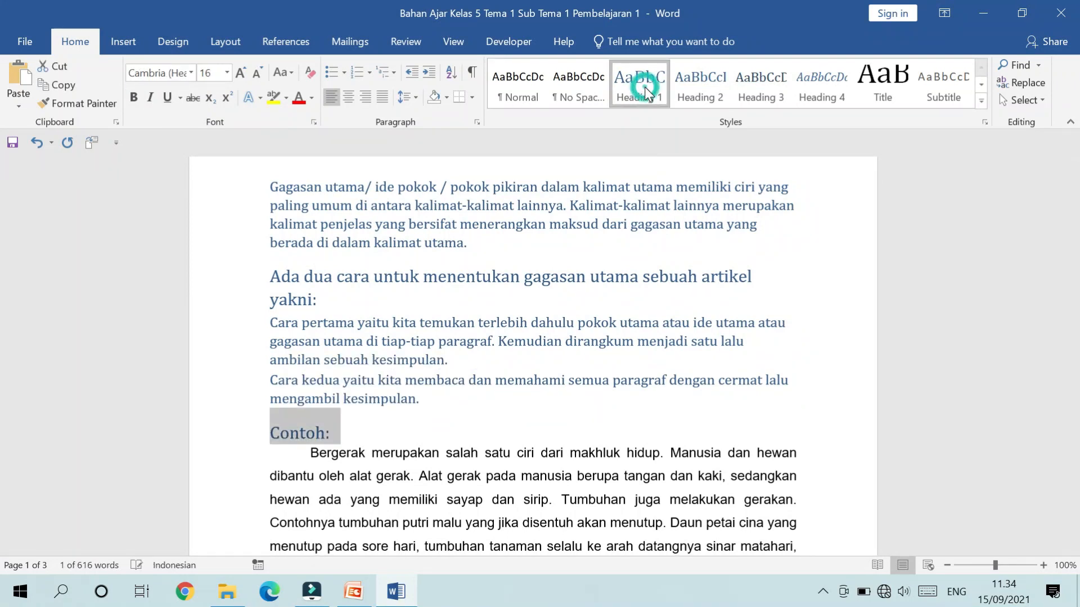
# - Apply the Heading 2 style to the paragraph beginning "Bergerak merupakan salah satu ciri" and the line "Gagasan Pokoknya ada di awal"
pyautogui.scroll(-4, 533, 355)
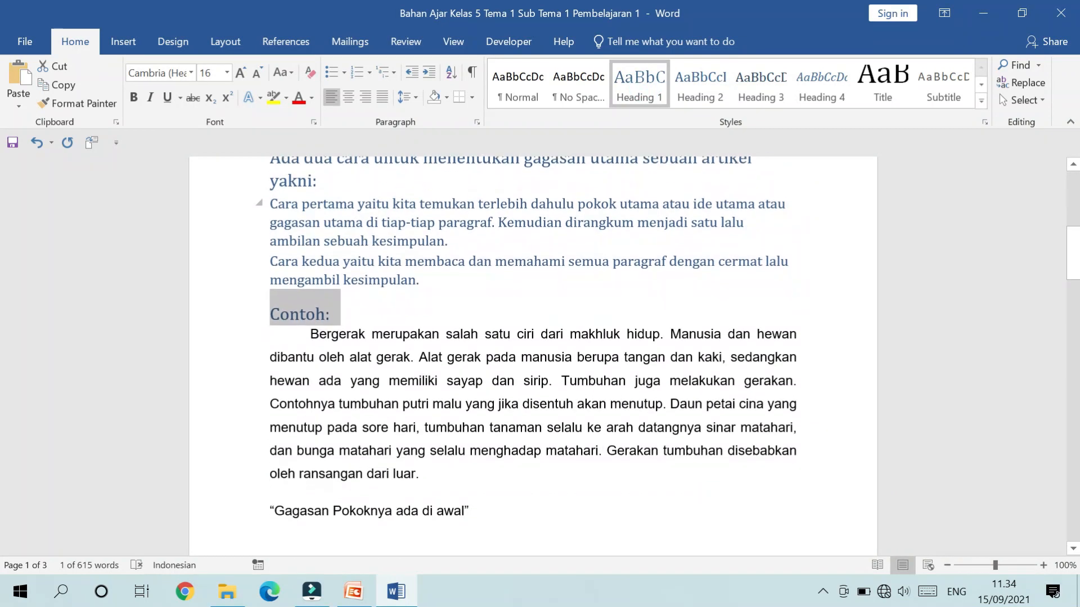
pyautogui.moveTo(272, 335); pyautogui.dragTo(476, 515)
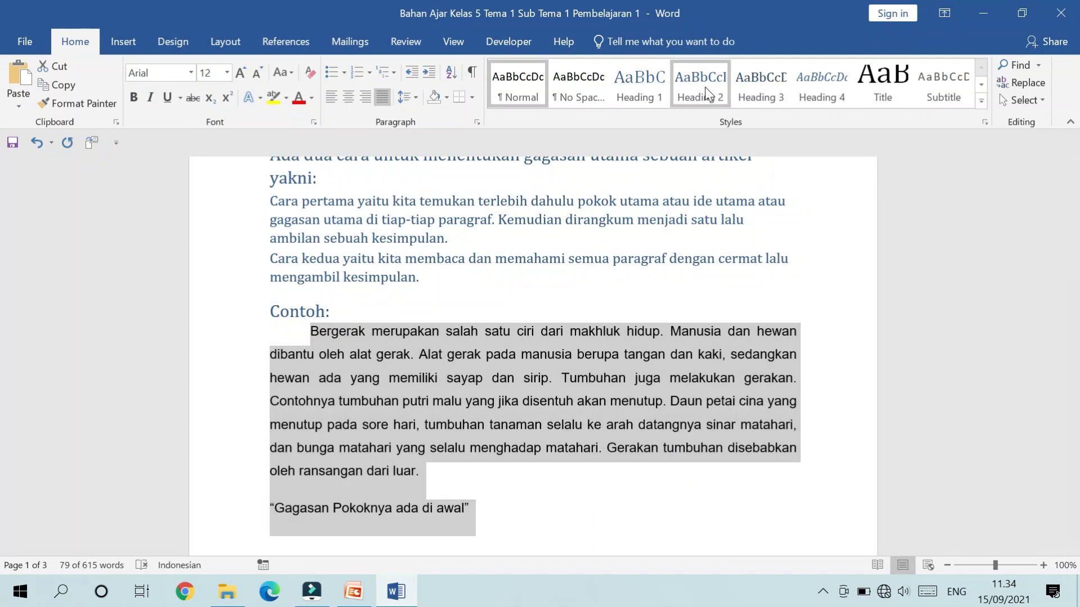
pyautogui.click(700, 84)
# - Apply the Heading 1 style to the title "Organ Gerak Manusia dan Hewan" and delete the empty line above it
pyautogui.moveTo(670, 356); pyautogui.dragTo(434, 359)
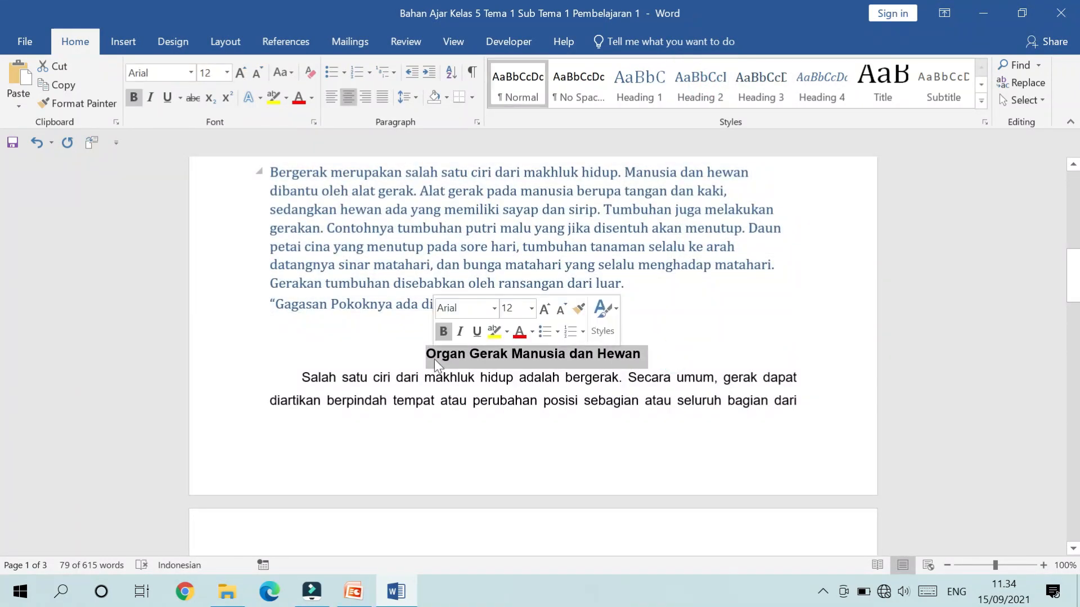
pyautogui.click(638, 99)
pyautogui.scroll(-1, 646, 338)
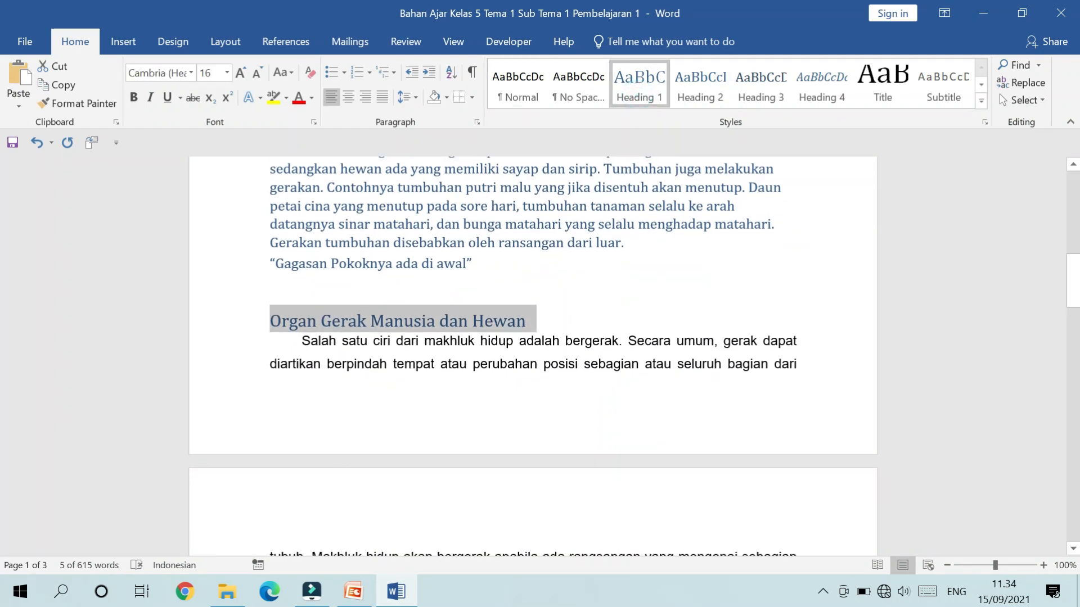
pyautogui.click(313, 285)
pyautogui.press('Delete')
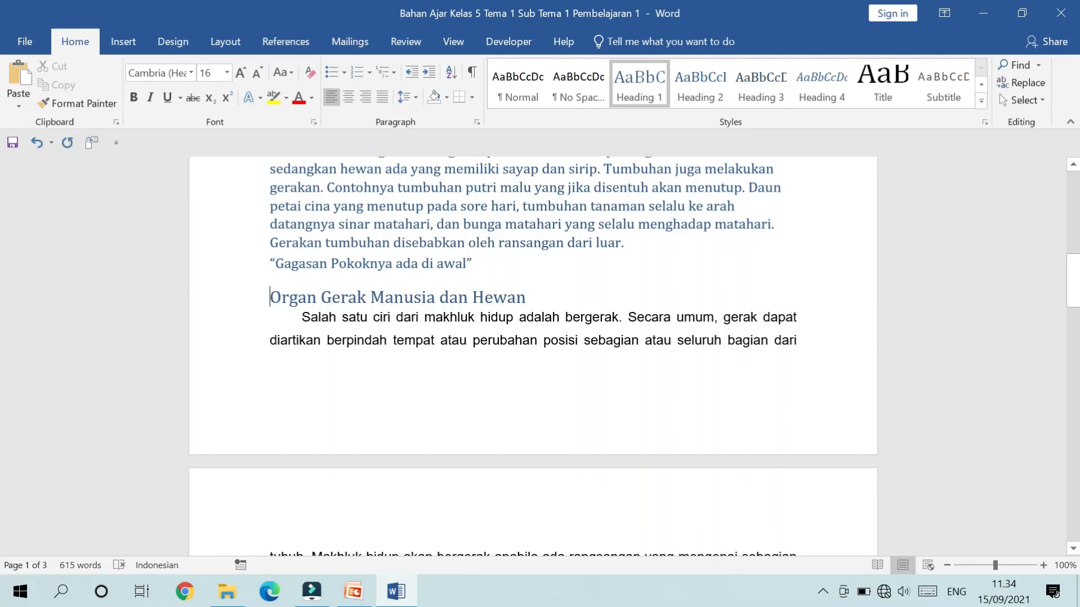
# - Apply the Heading 2 style to the four paragraphs from "Salah satu ciri dari makhluk hidup" through "Tulang disebut alat gerak pasif"
pyautogui.moveTo(301, 317); pyautogui.dragTo(641, 448)
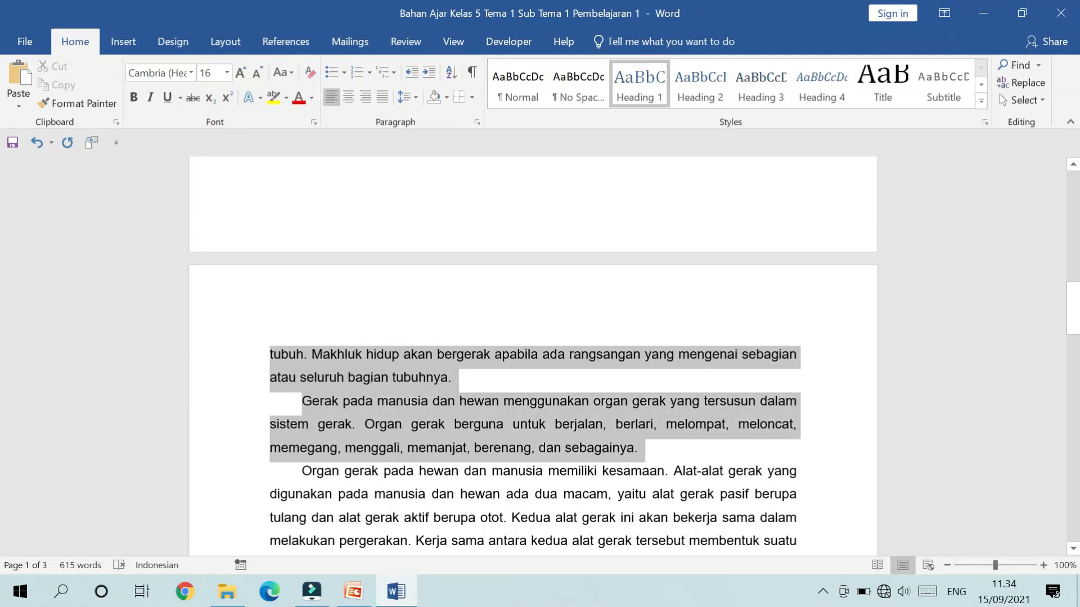
pyautogui.click(709, 97)
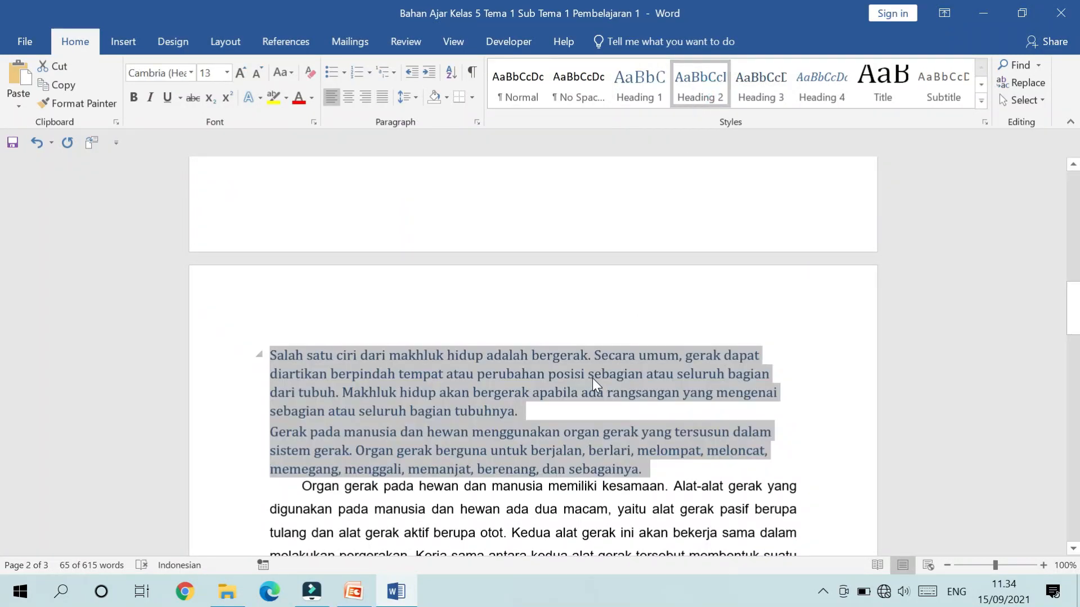
pyautogui.scroll(-5, 592, 378)
pyautogui.scroll(1, 533, 355)
pyautogui.scroll(-4, 533, 354)
pyautogui.scroll(3, 533, 355)
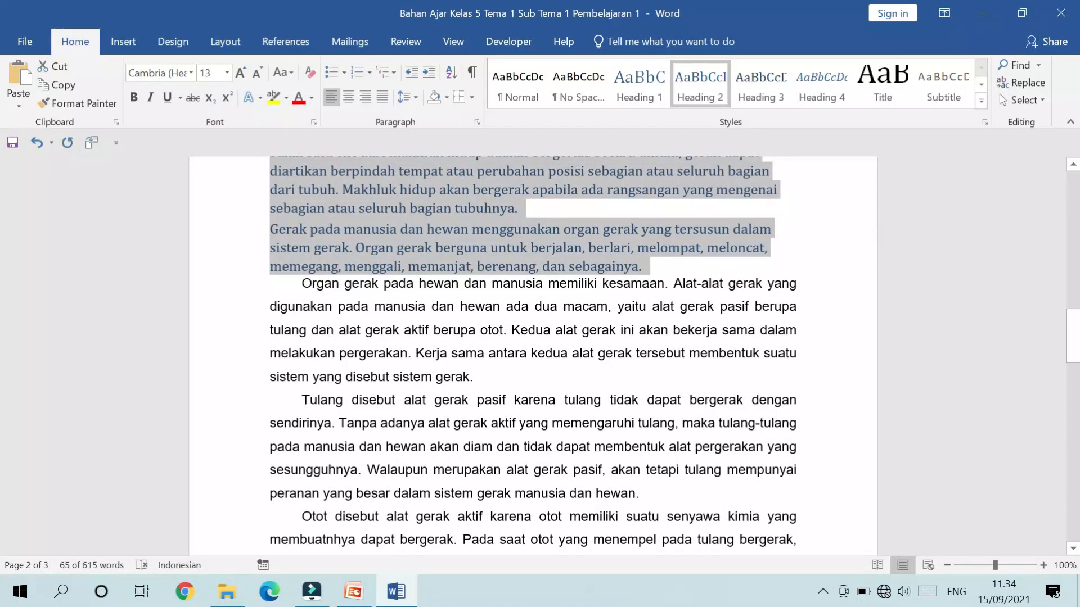
pyautogui.moveTo(301, 283); pyautogui.dragTo(641, 494)
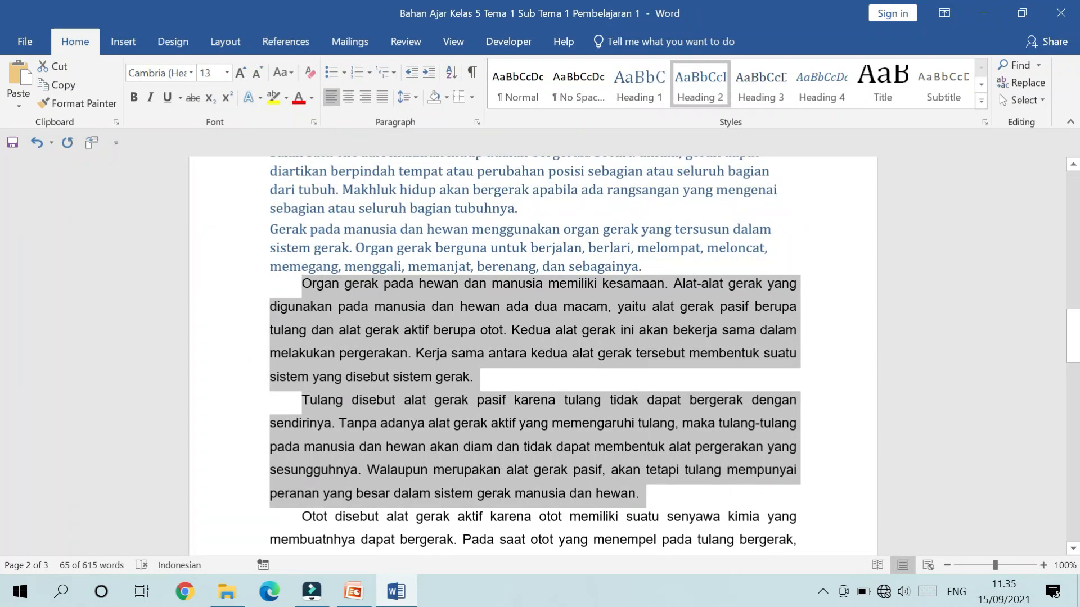
pyautogui.click(701, 93)
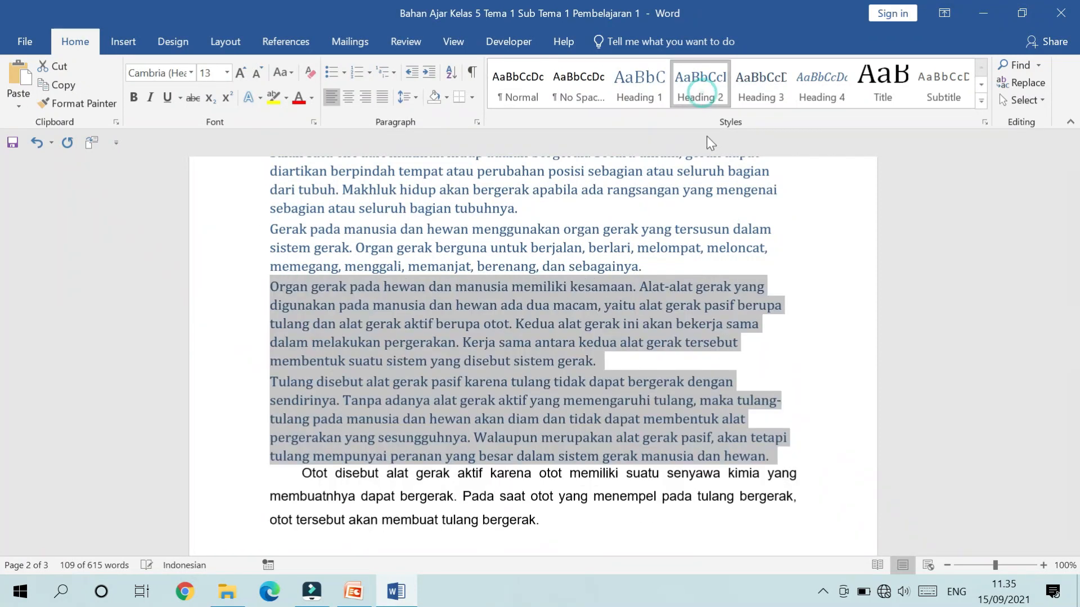
# - Insert an empty Heading 1 line between the paragraphs beginning "Gerak pada manusia dan hewan" and "Organ gerak pada hewan"
pyautogui.click(704, 262)
pyautogui.press('Return')
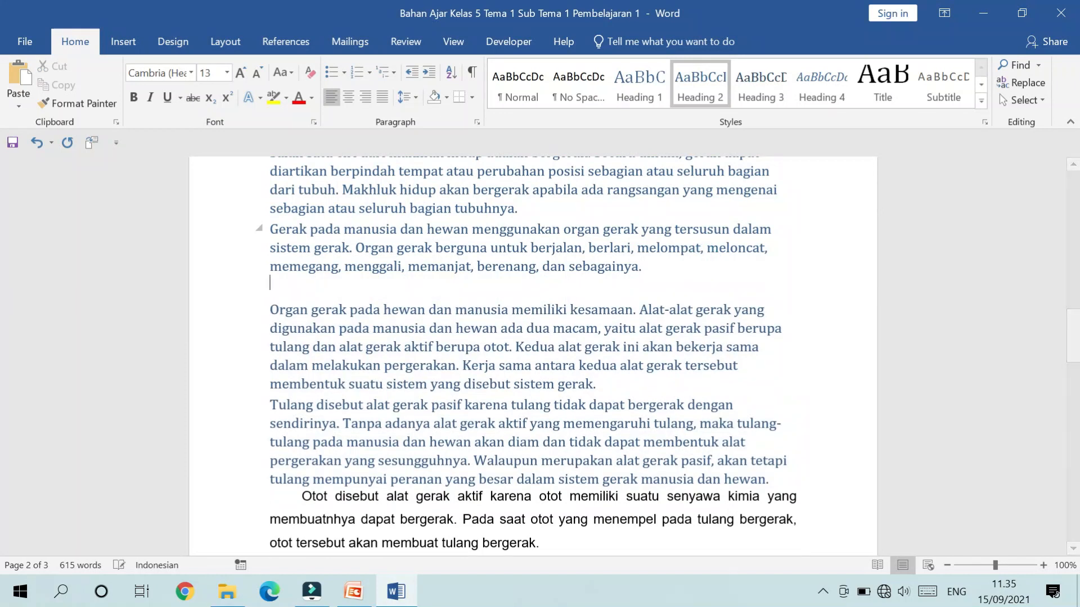
pyautogui.click(313, 281)
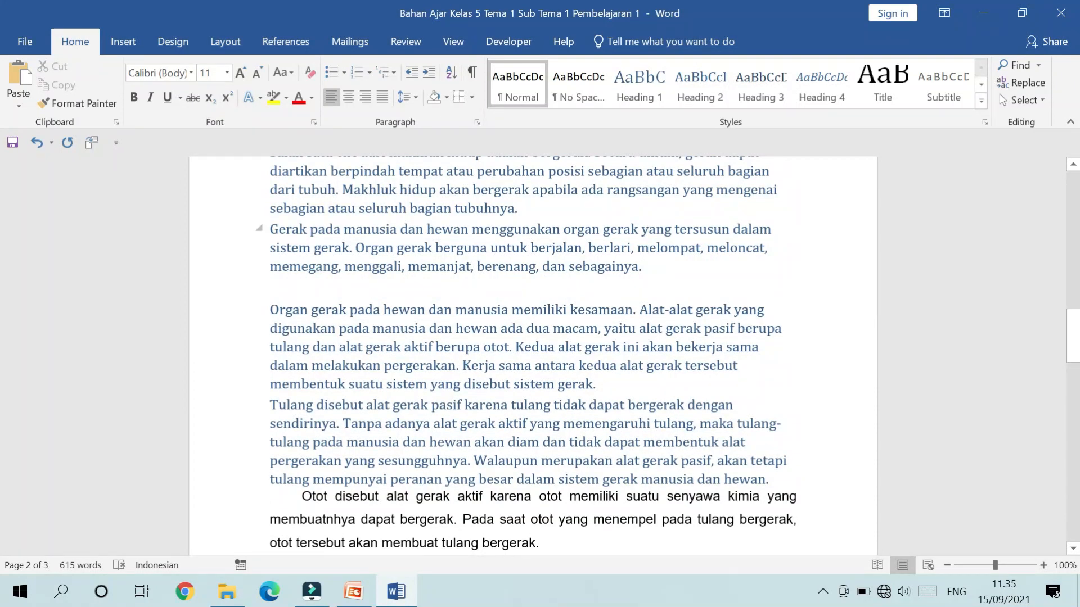
pyautogui.click(630, 91)
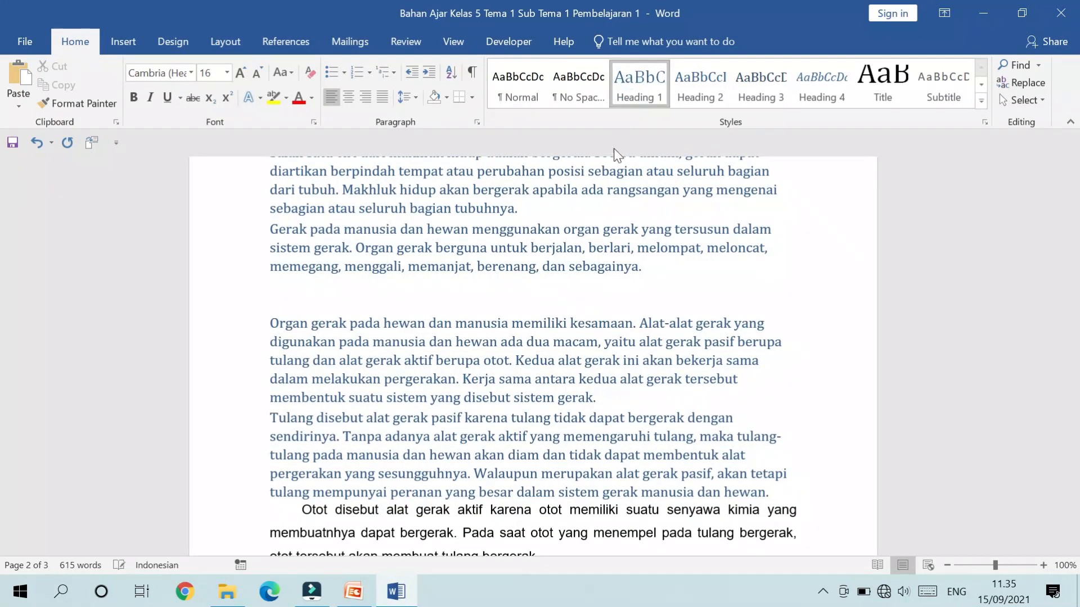
# - Insert an empty line between the paragraphs beginning "Tulang disebut alat gerak pasif" and "Otot disebut alat gerak aktif"
pyautogui.scroll(-5, 619, 225)
pyautogui.click(768, 290)
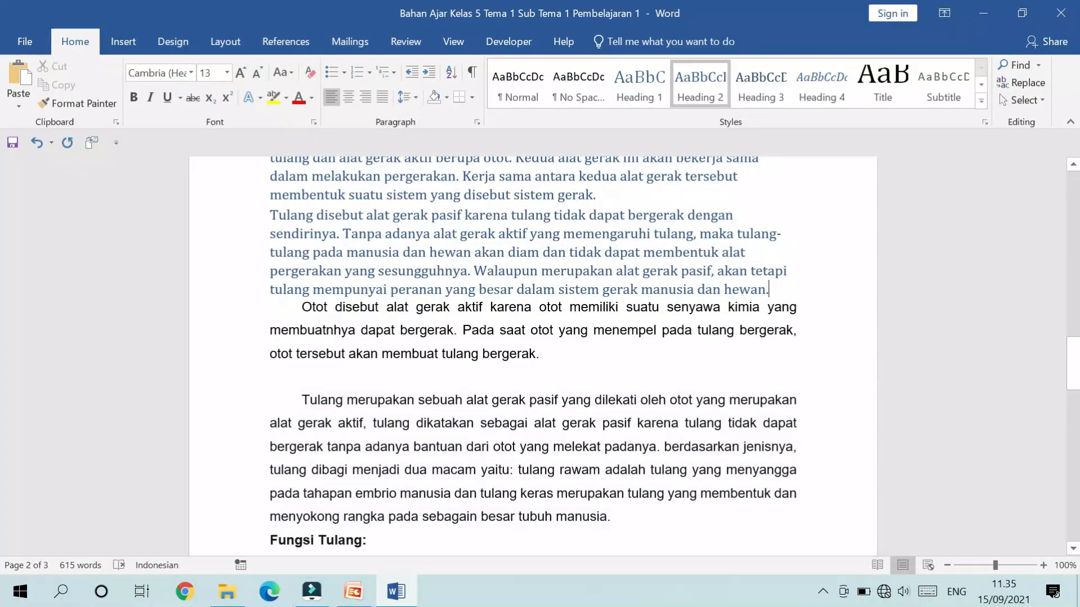
pyautogui.press('Return')
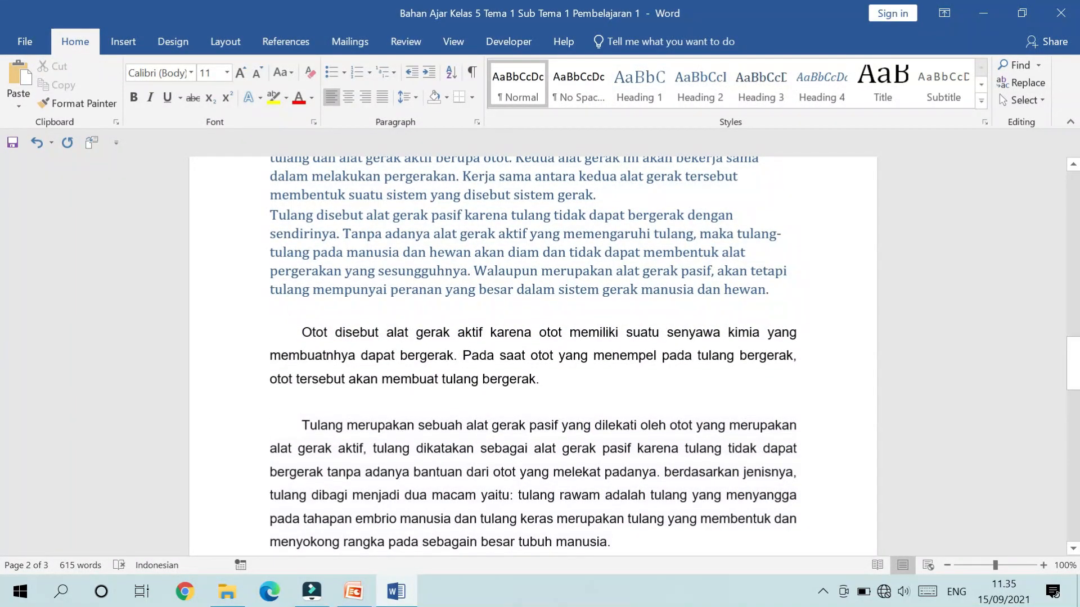
# - Apply the Heading 2 style to the paragraphs beginning "Otot disebut" and "Tulang merupakan", and delete the empty line between them
pyautogui.moveTo(298, 332); pyautogui.dragTo(613, 369)
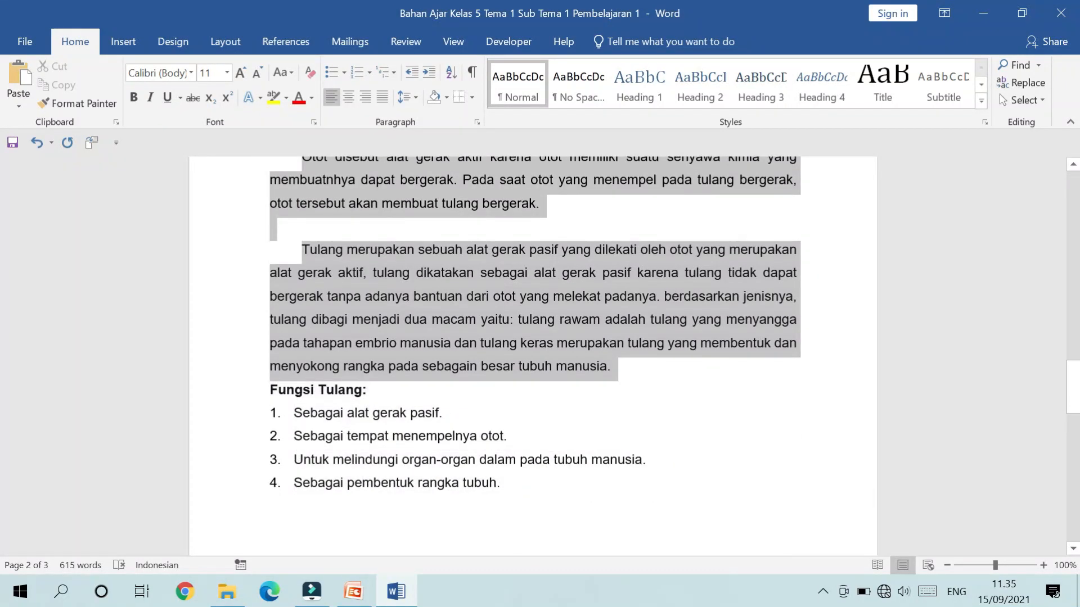
pyautogui.click(699, 84)
pyautogui.scroll(3, 647, 225)
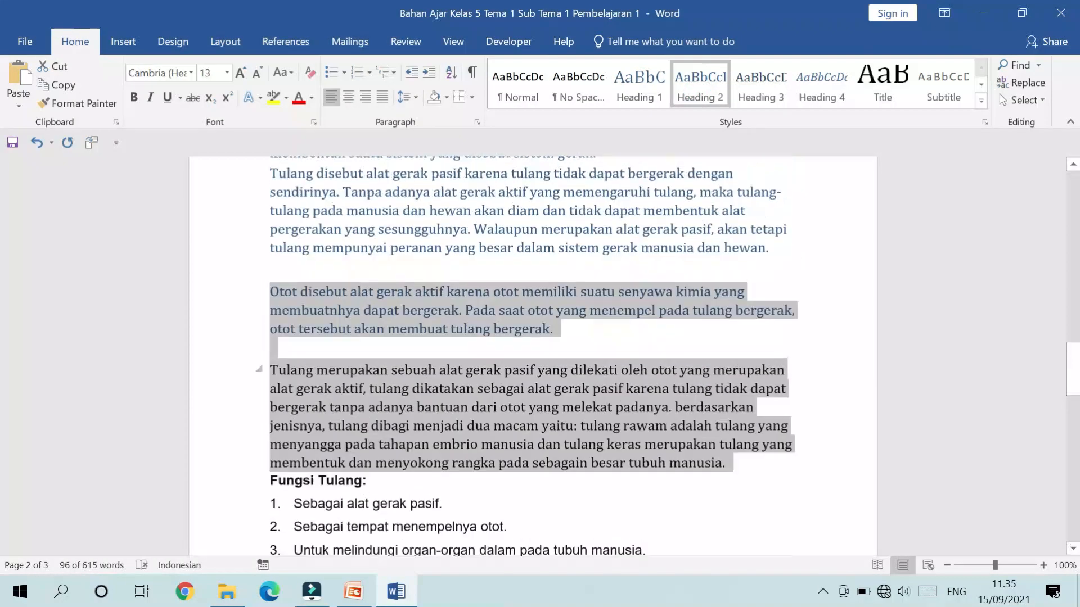
pyautogui.click(589, 354)
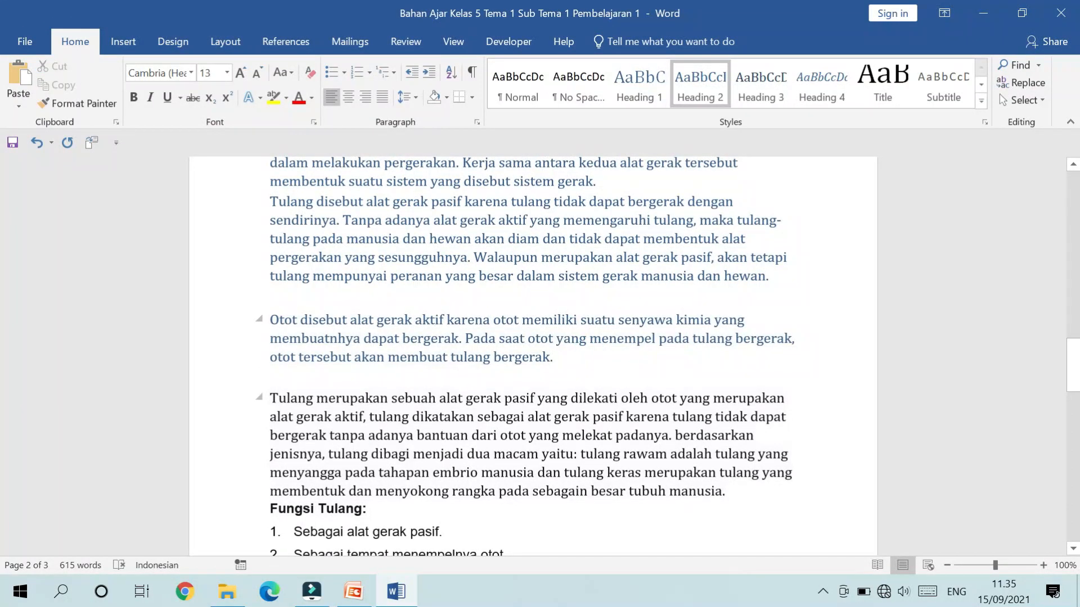
pyautogui.press('Delete')
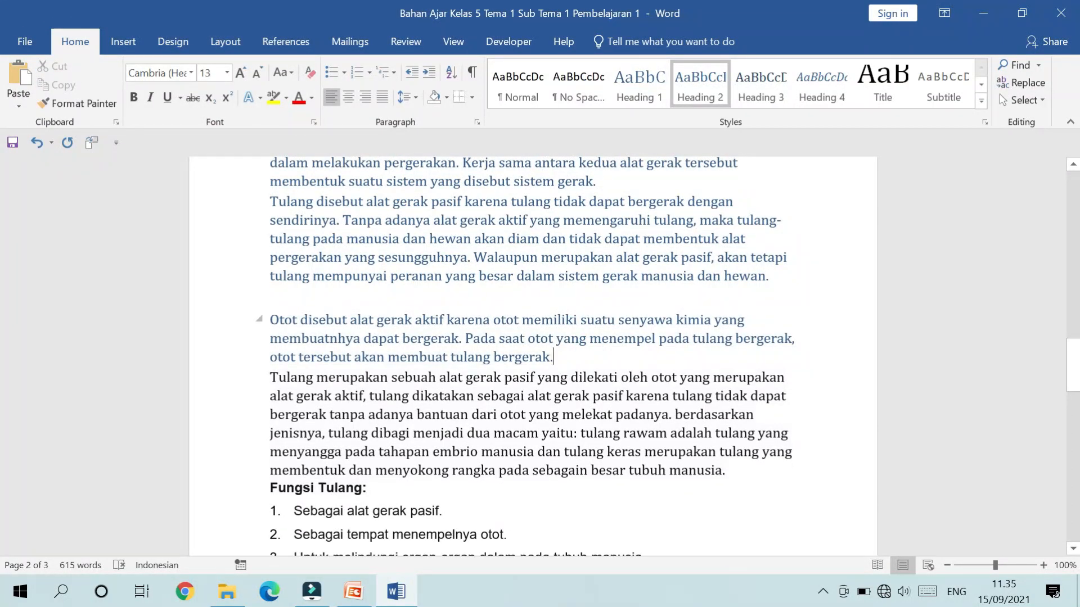
pyautogui.doubleClick(259, 318)
pyautogui.moveTo(258, 316); pyautogui.dragTo(260, 376)
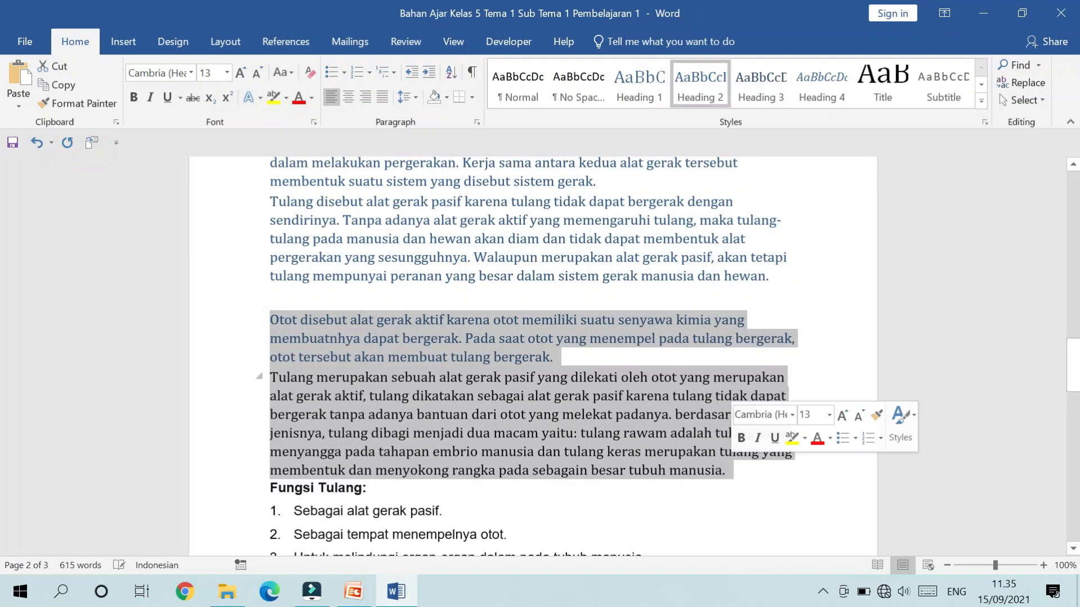
pyautogui.click(694, 80)
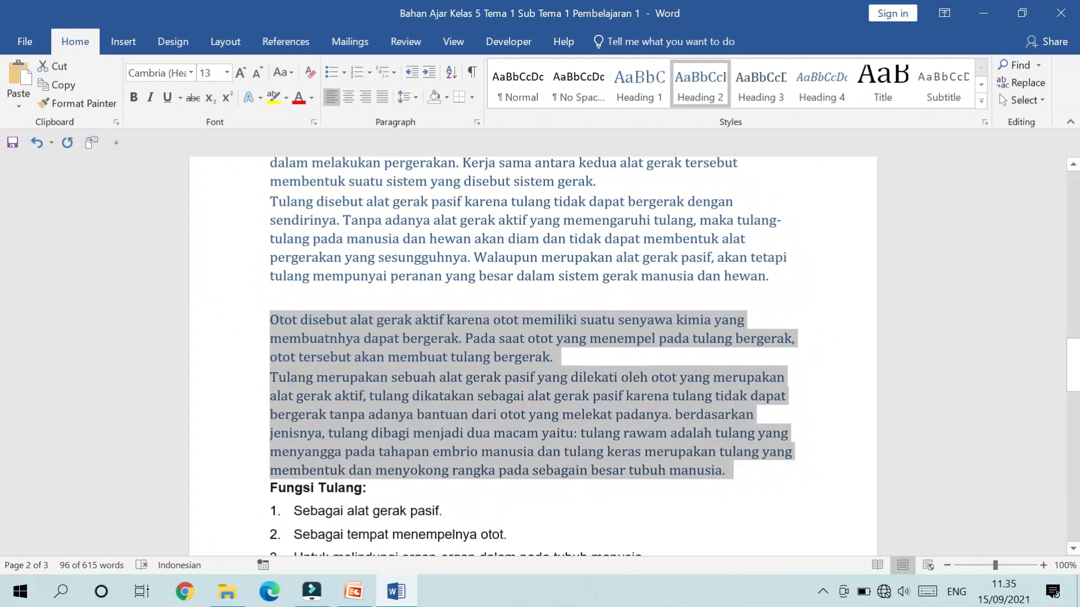
# - Replace the empty line above the "Otot disebut alat gerak aktif" paragraph with a new empty line in the Heading 1 style
pyautogui.click(534, 301)
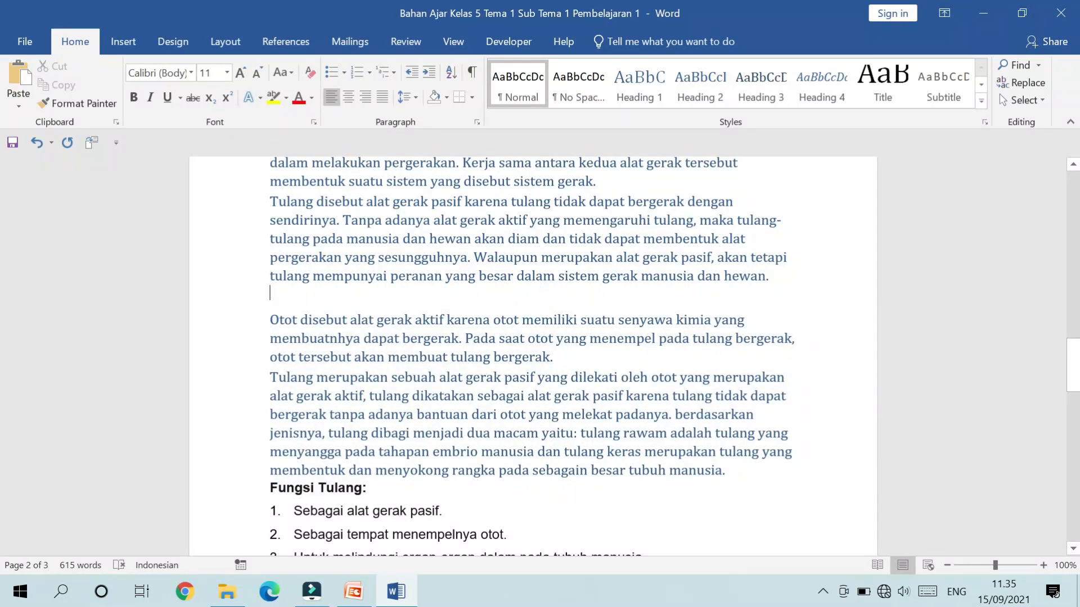
pyautogui.click(453, 289)
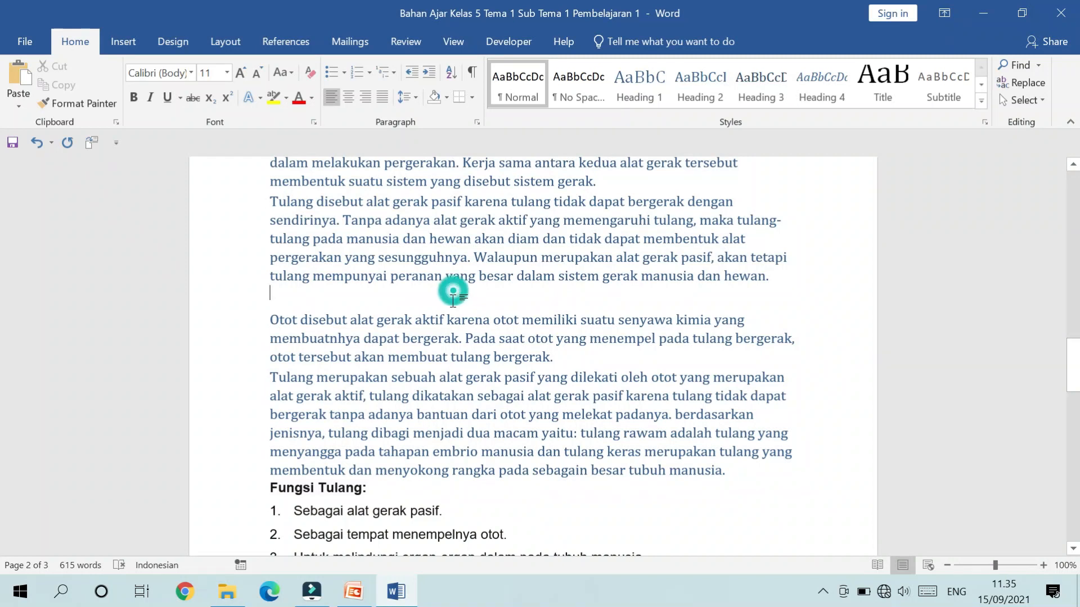
pyautogui.click(444, 309)
pyautogui.press('Delete')
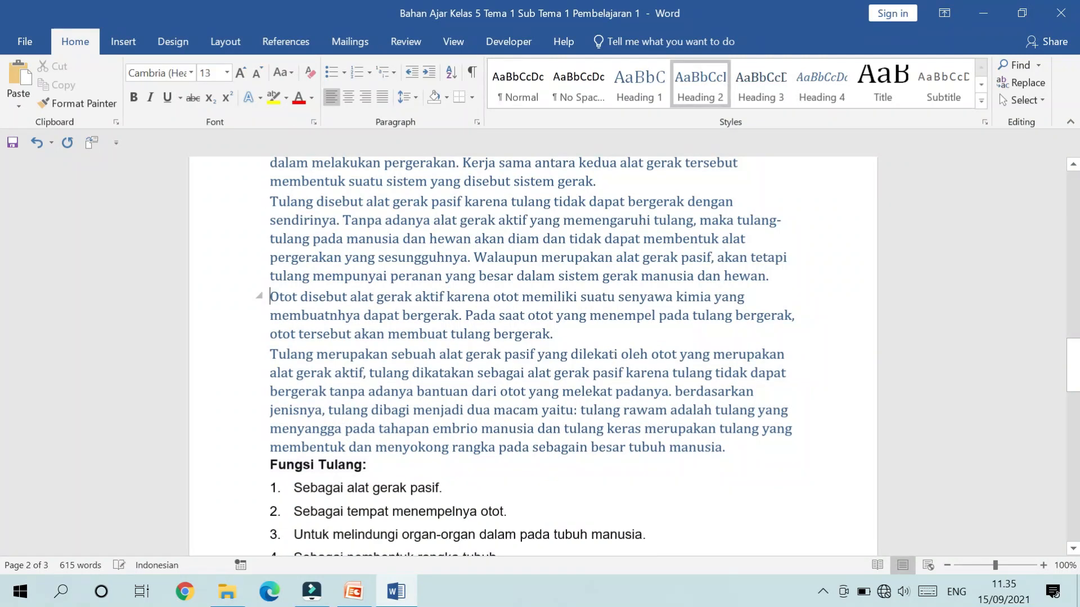
pyautogui.press('Return')
pyautogui.click(431, 295)
pyautogui.click(628, 86)
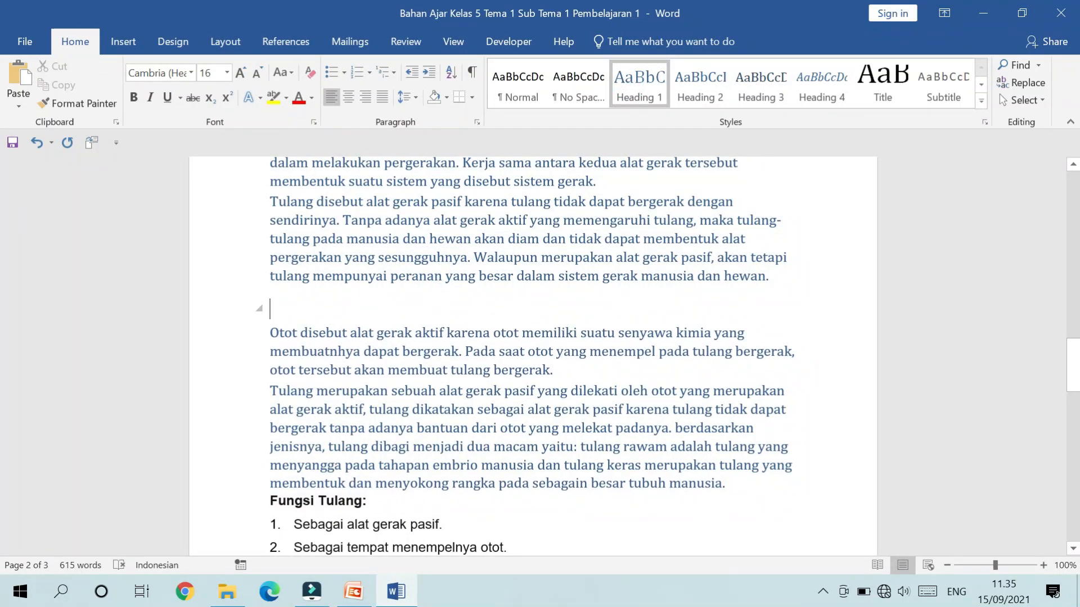
# - Apply the Heading 1 style to the line "Fungsi Tulang:"
pyautogui.scroll(-3, 533, 355)
pyautogui.moveTo(379, 301); pyautogui.dragTo(270, 299)
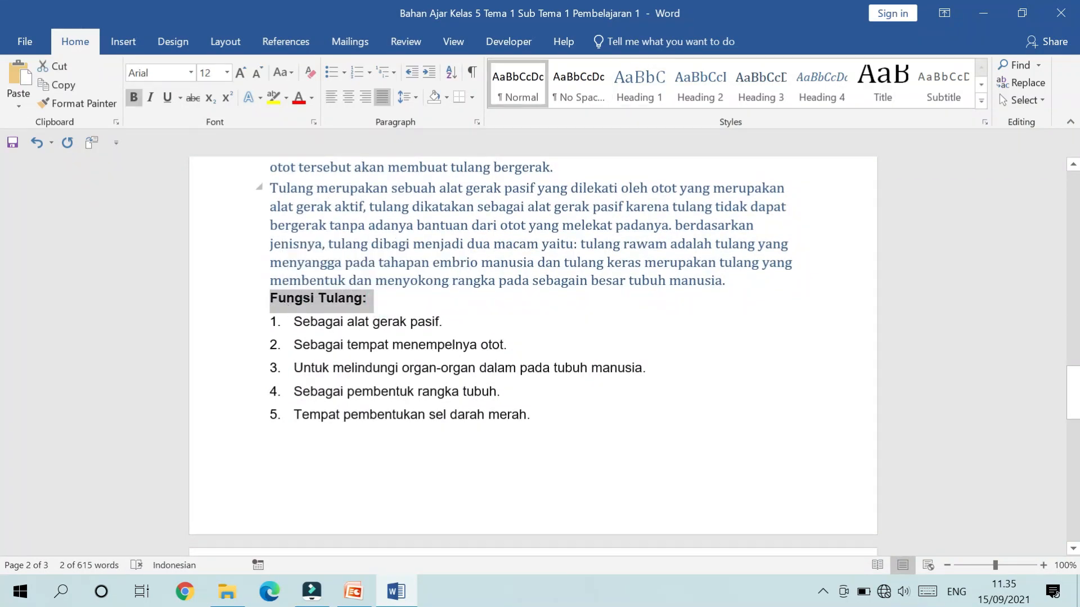
pyautogui.click(643, 92)
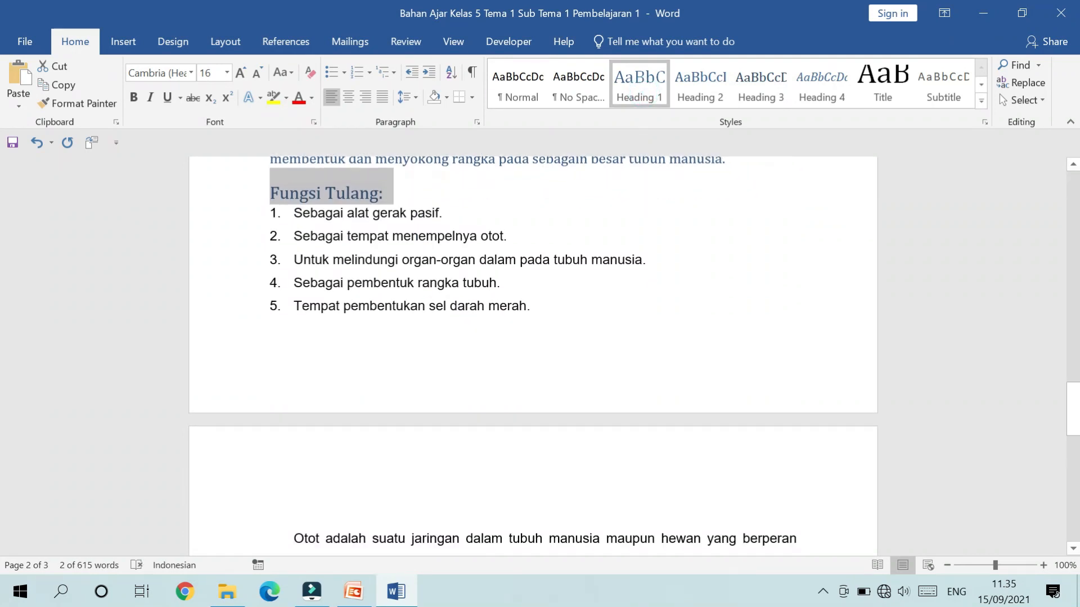
# - Apply the Heading 2 style to the five list items under "Fungsi Tulang:" and the paragraph beginning "Otot adalah suatu jaringan"
pyautogui.moveTo(294, 214); pyautogui.dragTo(494, 332)
pyautogui.moveTo(495, 394); pyautogui.dragTo(447, 450)
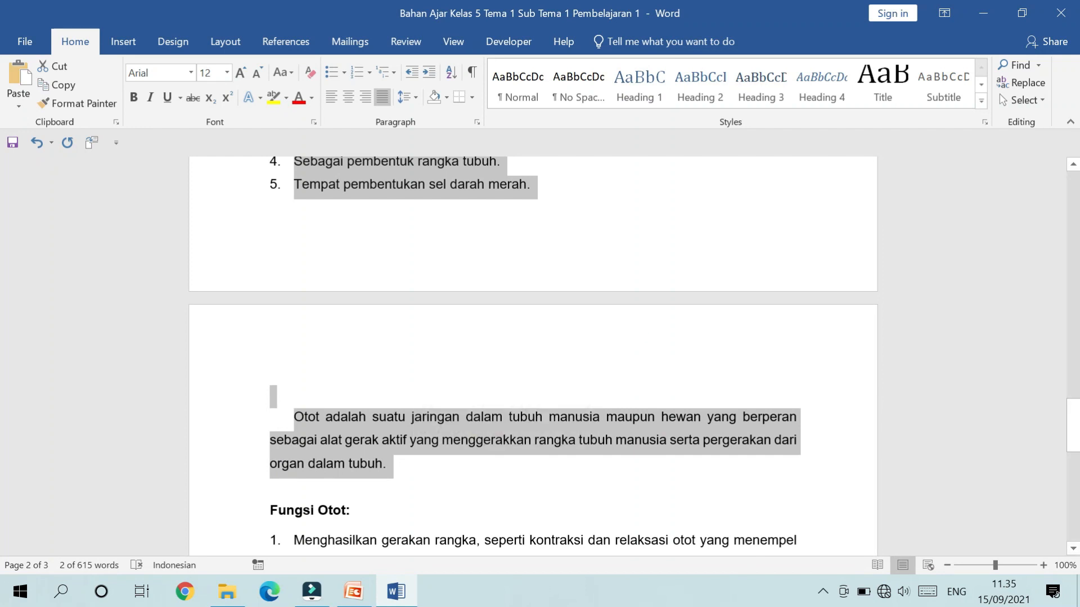
pyautogui.click(703, 90)
pyautogui.scroll(-1, 652, 320)
pyautogui.scroll(3, 588, 451)
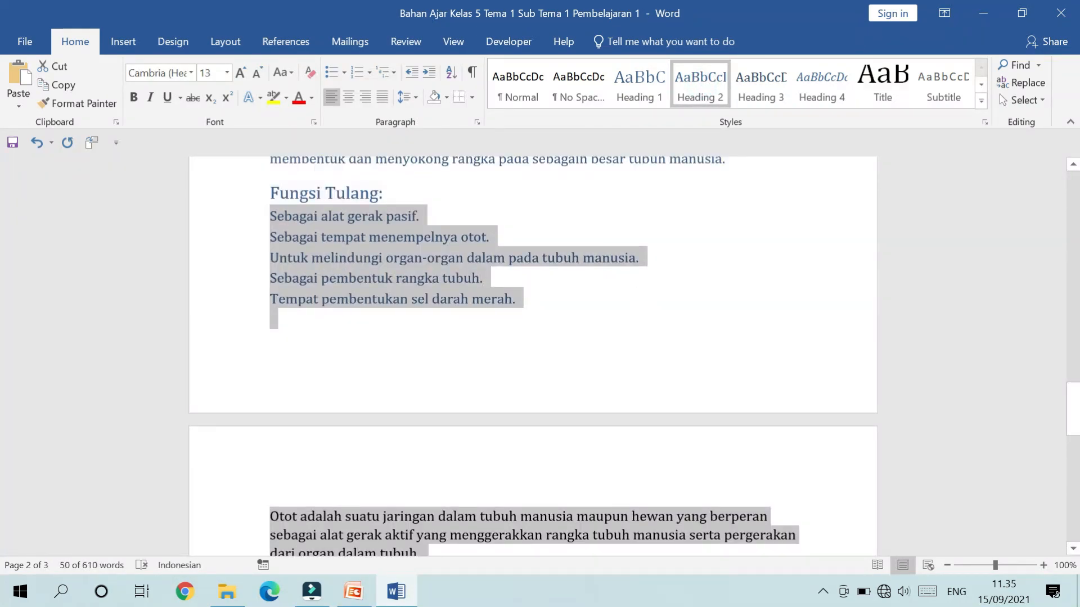
# - Remove the empty line between "Tempat pembentukan sel darah merah." and "Otot adalah suatu jaringan", keeping them as separate paragraphs
pyautogui.click(444, 326)
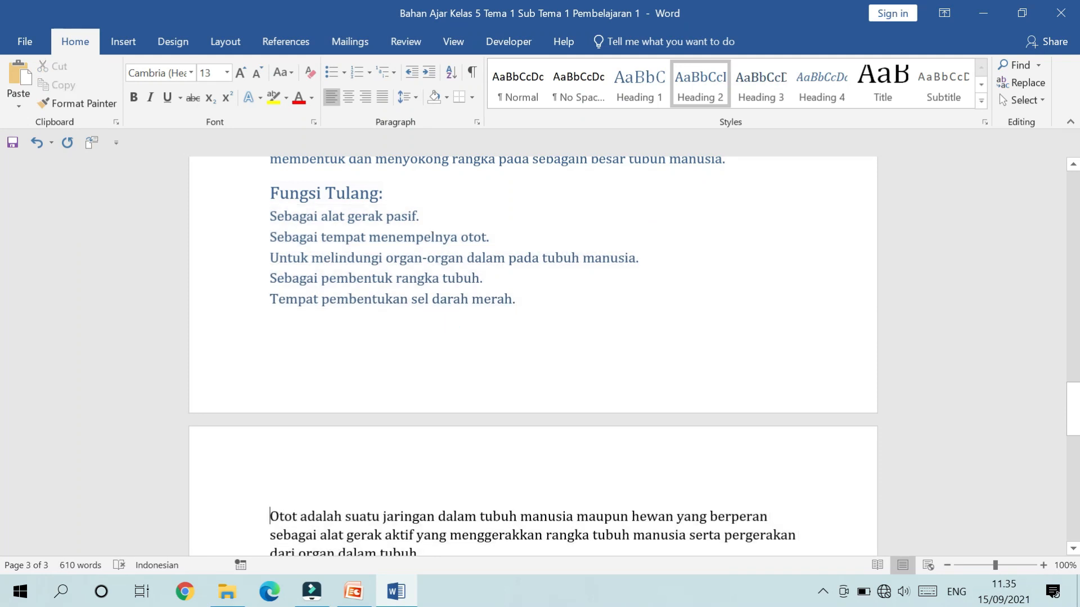
pyautogui.press('BackSpace')
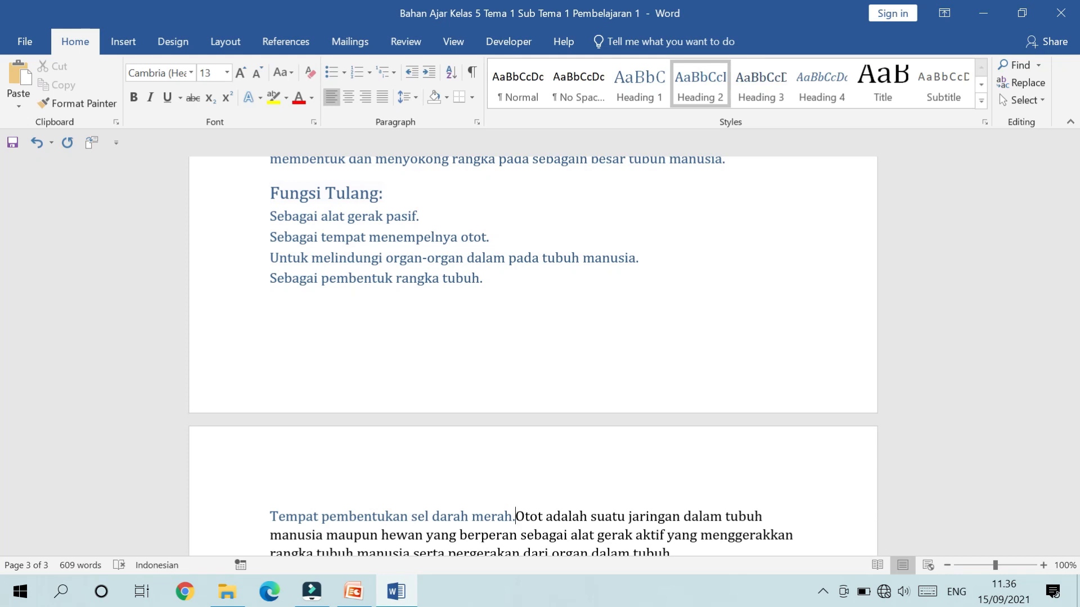
pyautogui.press('Return')
pyautogui.scroll(-3, 533, 354)
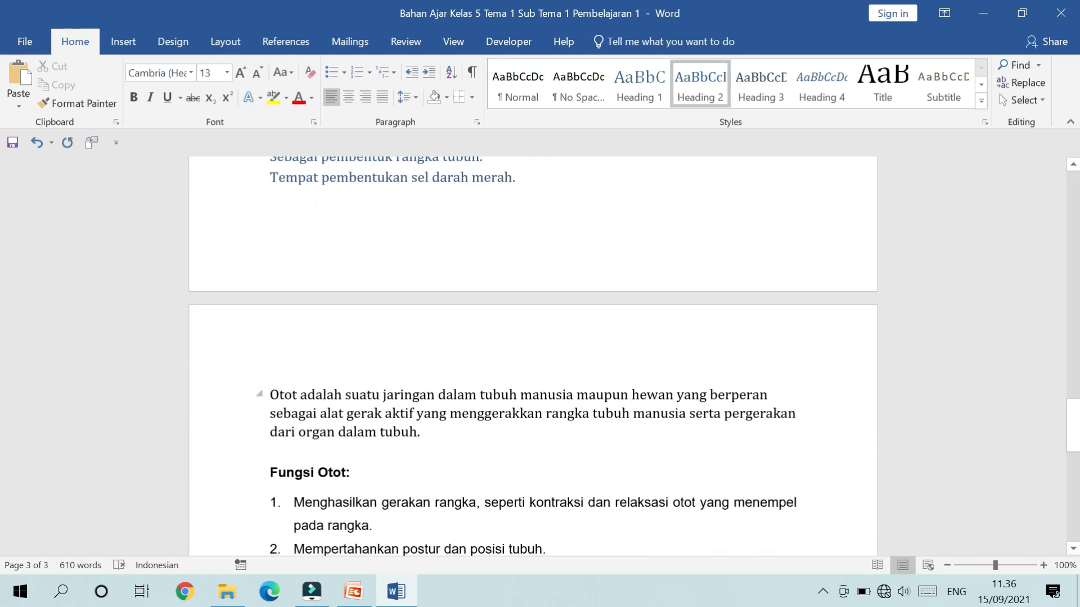
# - Apply the Heading 2 style to the whole paragraph beginning "Otot adalah suatu jaringan" above "Fungsi Otot:"
pyautogui.moveTo(428, 433); pyautogui.dragTo(270, 395)
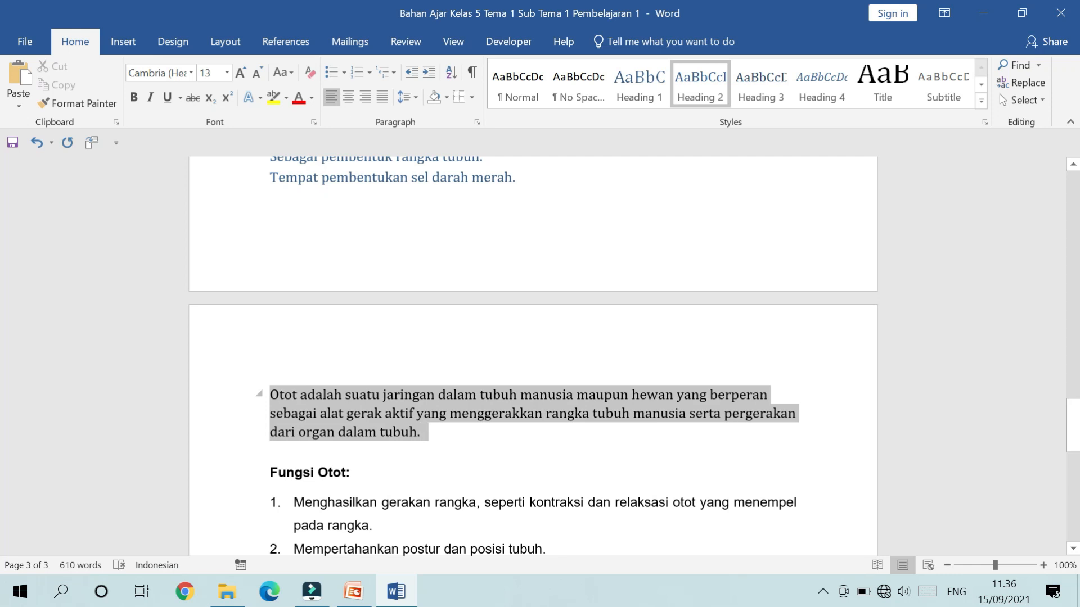
pyautogui.click(700, 90)
pyautogui.scroll(-2, 639, 377)
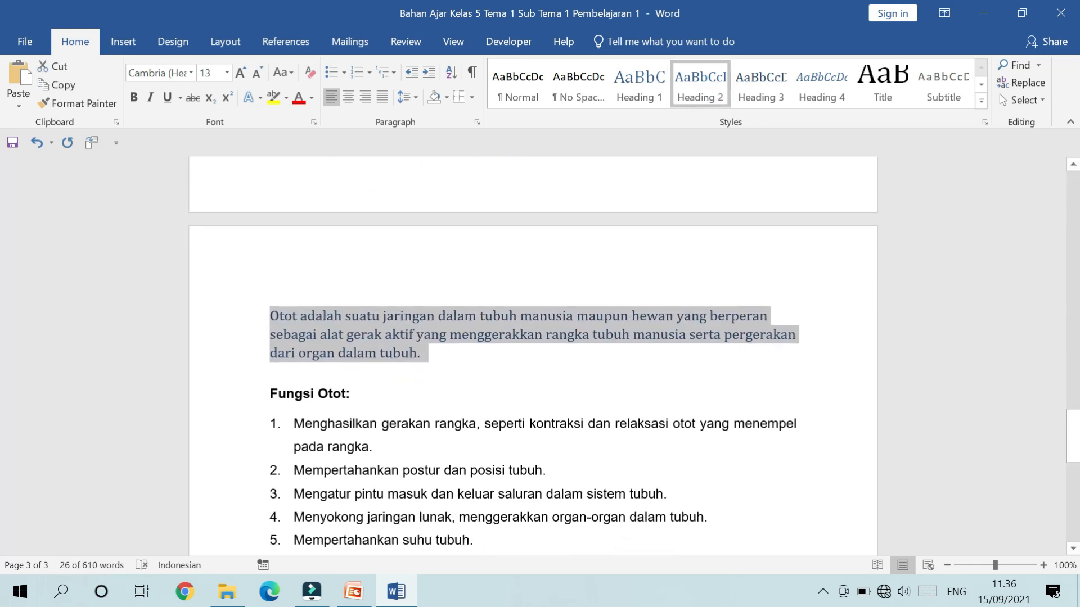
# - Apply the Heading 1 style to the line "Fungsi Otot:"
pyautogui.click(396, 396)
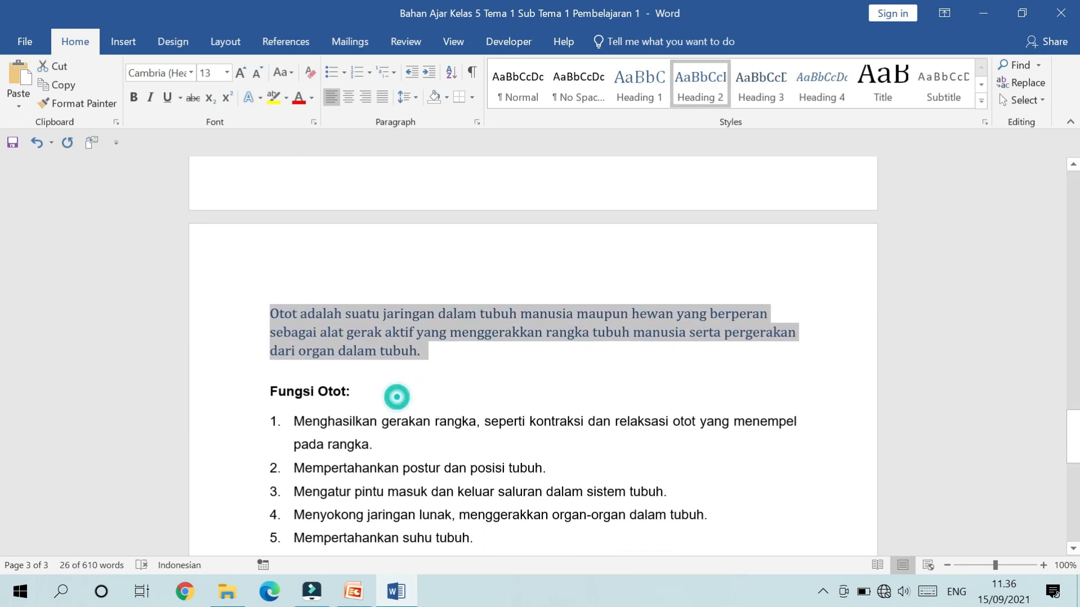
pyautogui.tripleClick(327, 398)
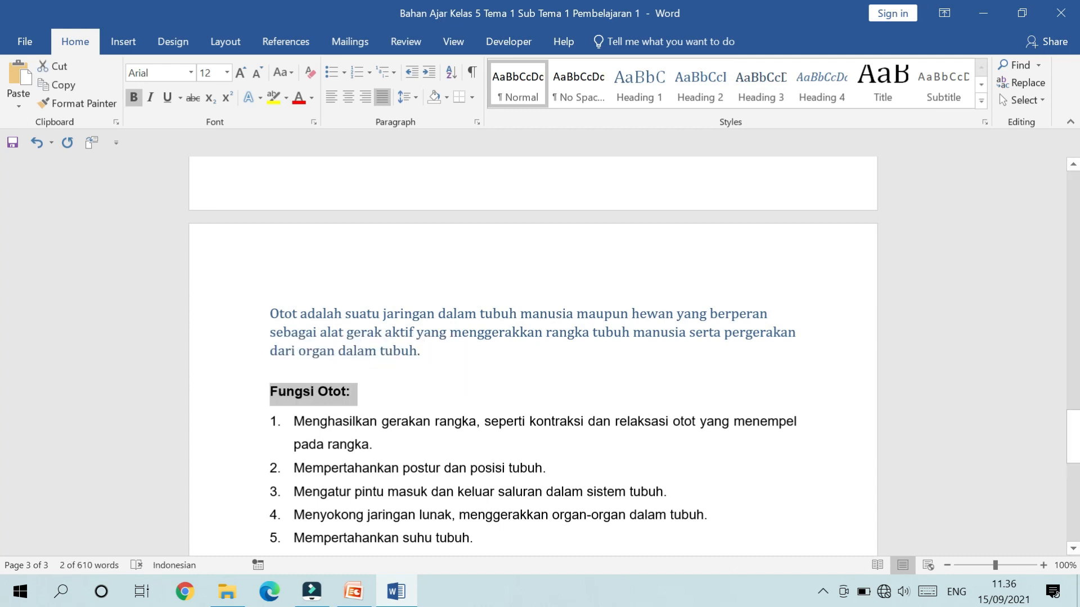
pyautogui.click(639, 94)
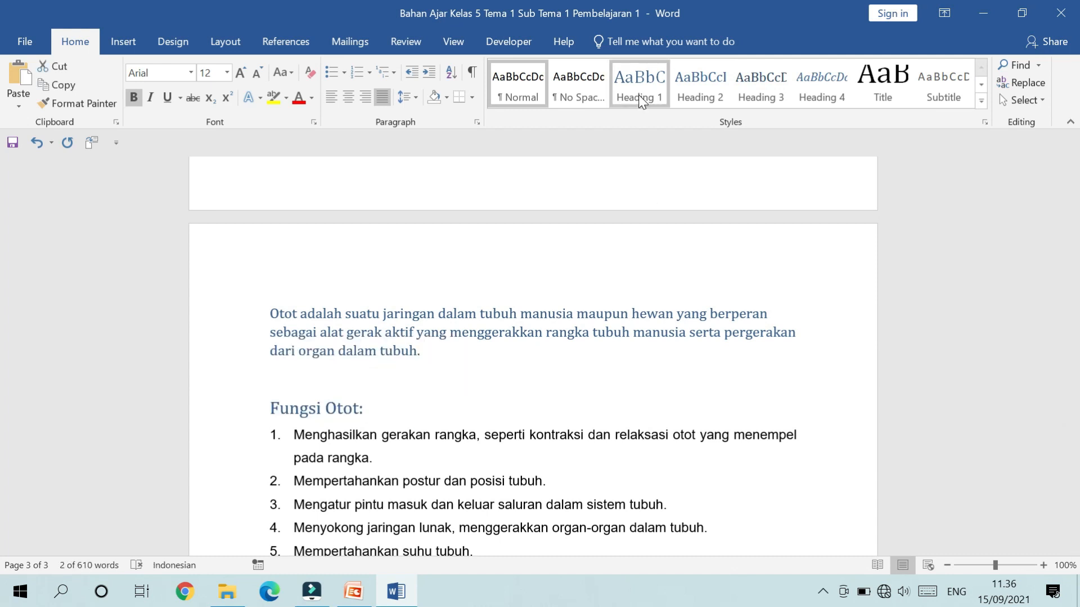
# - Apply the Heading 2 style to the five numbered list items under "Fungsi Otot:"
pyautogui.scroll(-2, 533, 348)
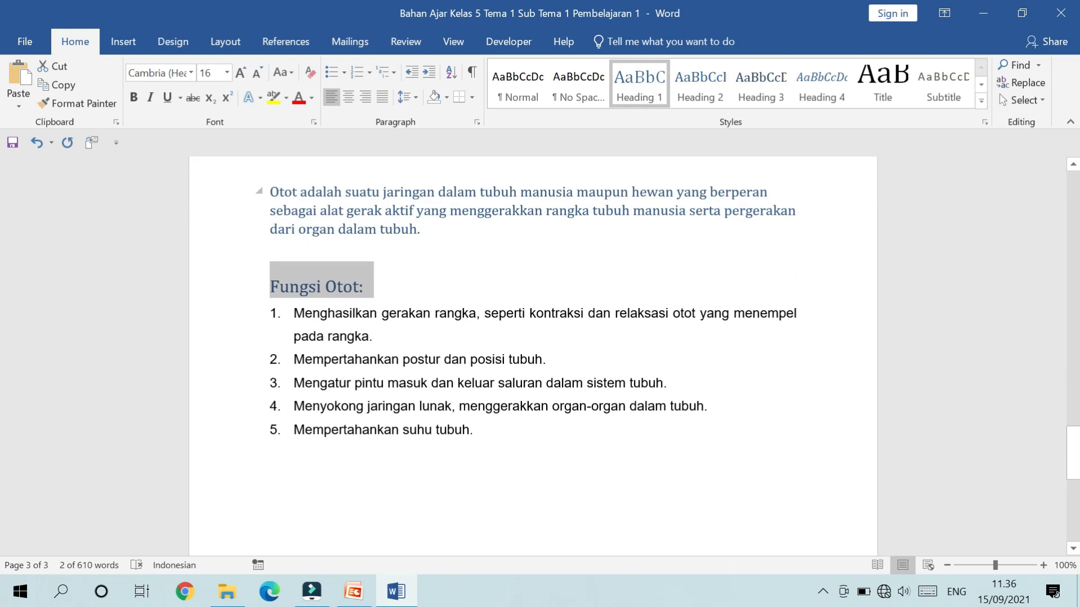
pyautogui.click(291, 312)
pyautogui.moveTo(291, 312); pyautogui.dragTo(478, 433)
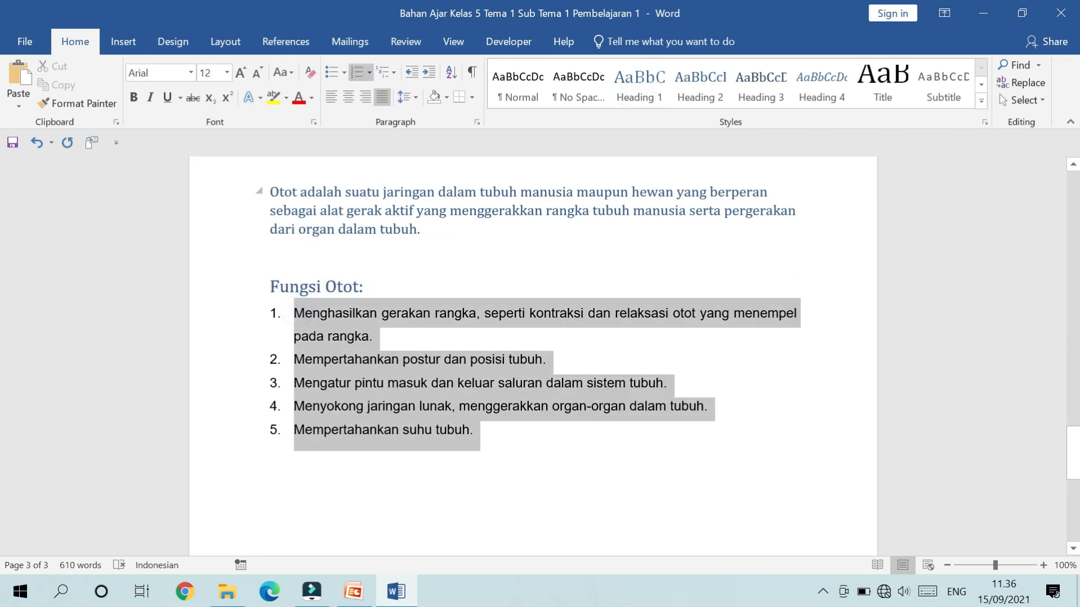
pyautogui.scroll(-3, 507, 428)
pyautogui.scroll(3, 507, 428)
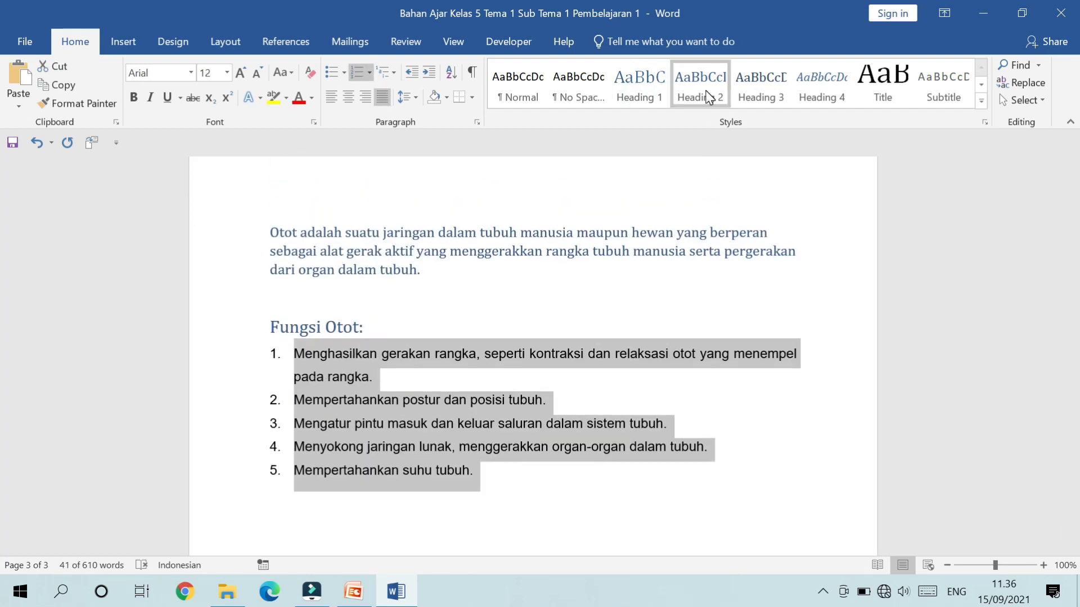
pyautogui.click(707, 94)
# - Save the styled document and send it to Microsoft PowerPoint as a presentation
pyautogui.scroll(4, 617, 388)
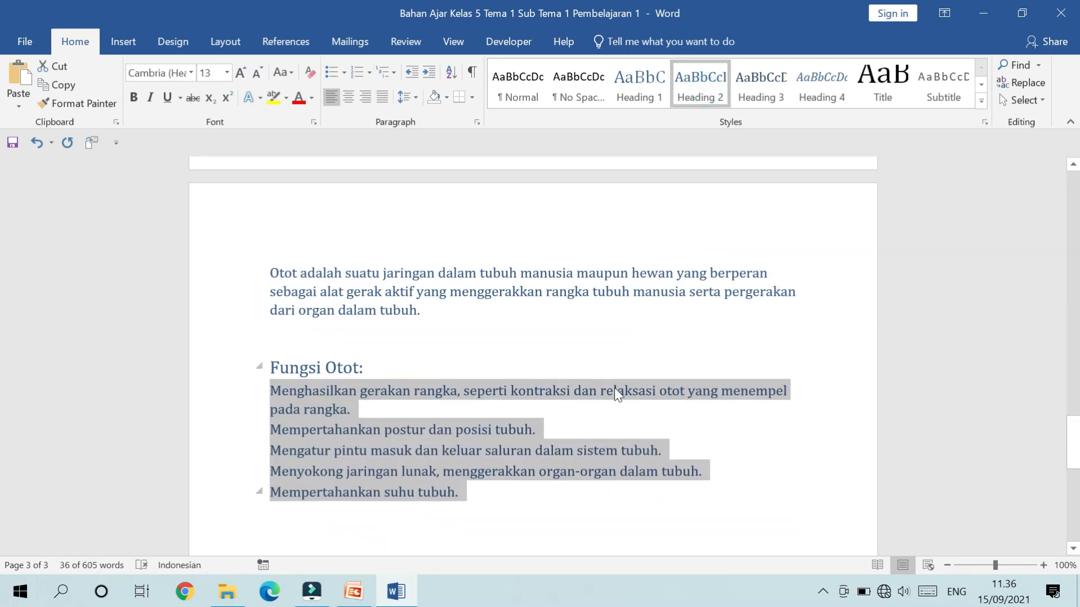
pyautogui.scroll(2, 606, 399)
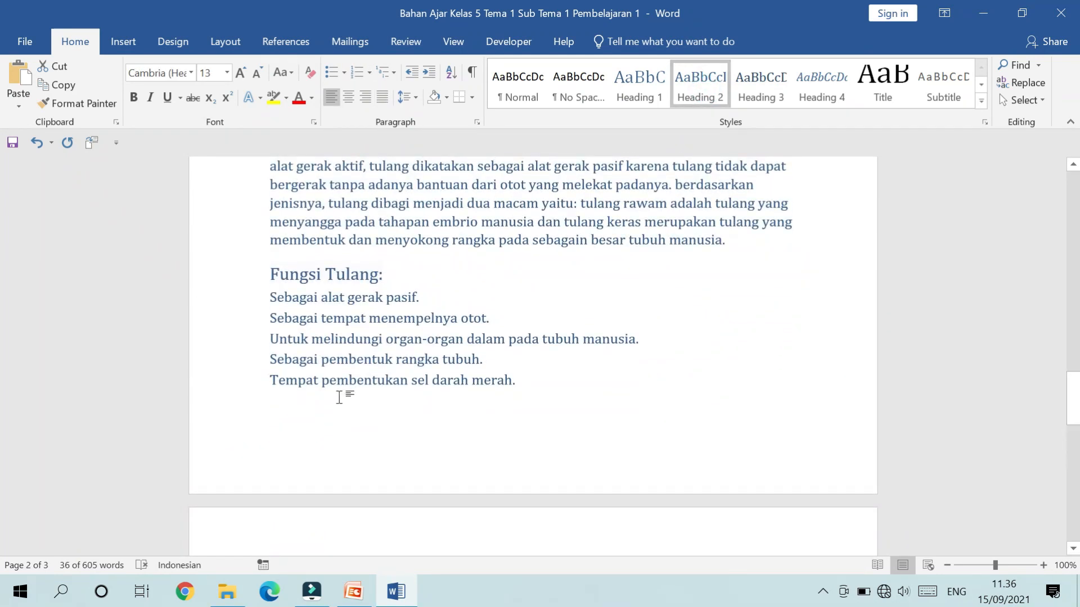
pyautogui.scroll(13, 338, 397)
pyautogui.scroll(7, 335, 398)
pyautogui.click(17, 147)
pyautogui.scroll(3, 532, 354)
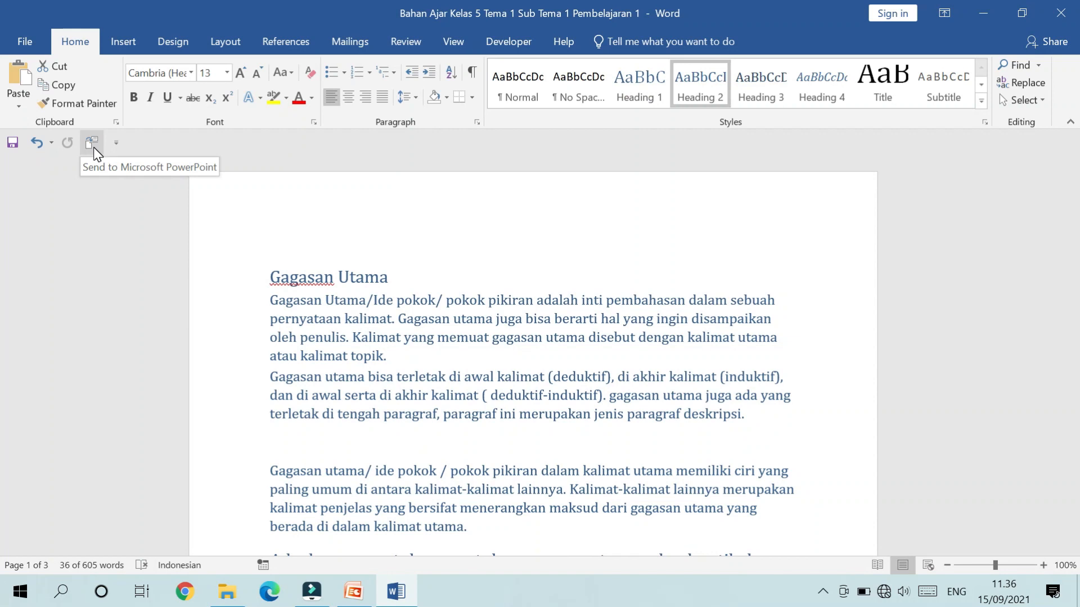
pyautogui.click(93, 147)
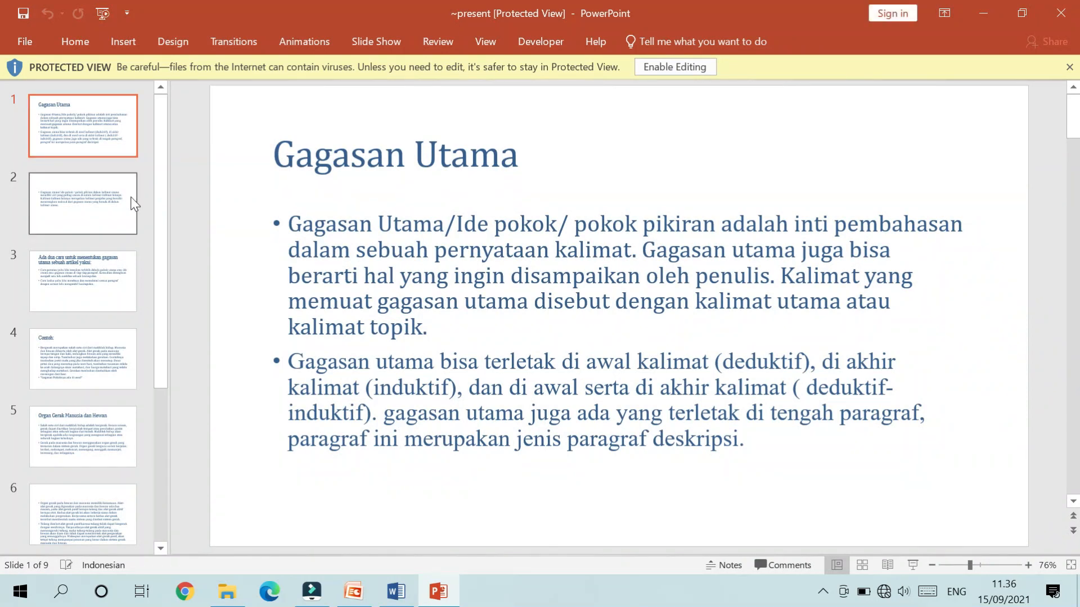
# - Examine the titles and content of the generated slides in PowerPoint, from "Gagasan Utama" through "Fungsi Otot:"
pyautogui.scroll(-4, 85, 251)
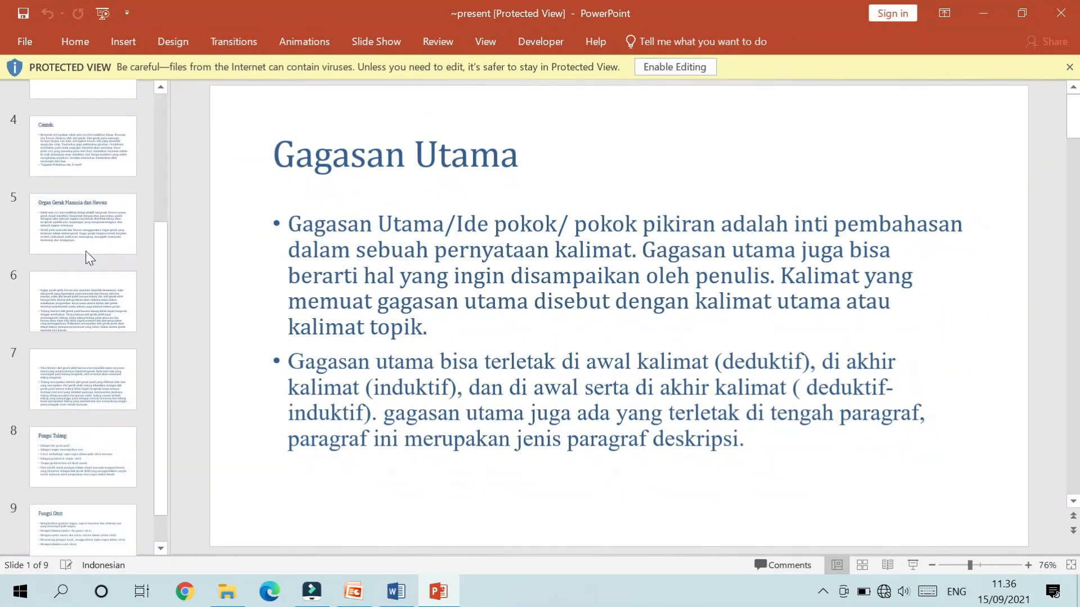
pyautogui.scroll(4, 87, 259)
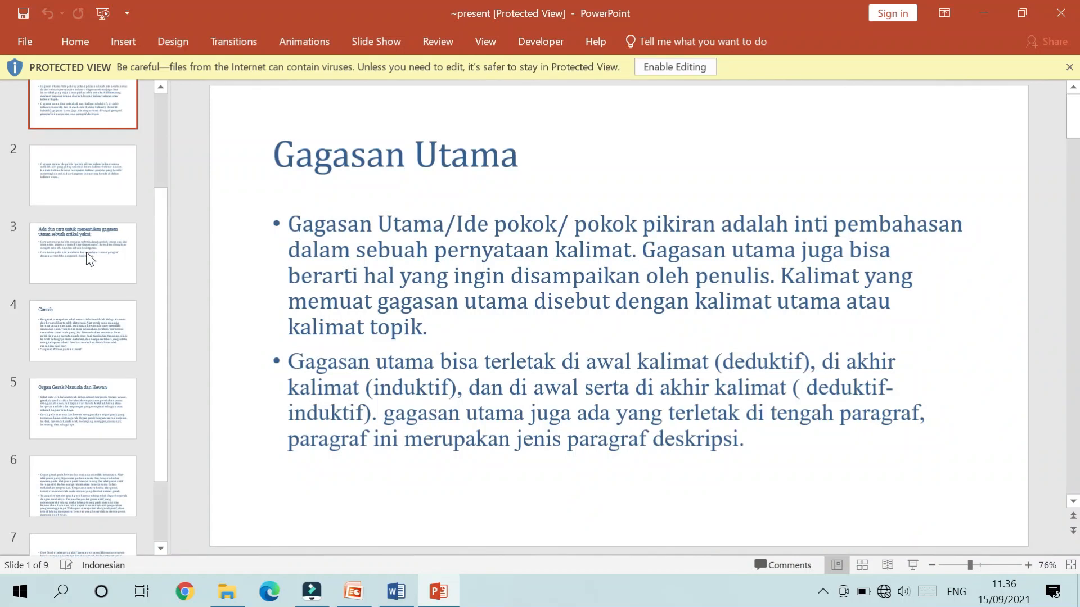
pyautogui.click(90, 136)
pyautogui.click(349, 158)
pyautogui.click(352, 276)
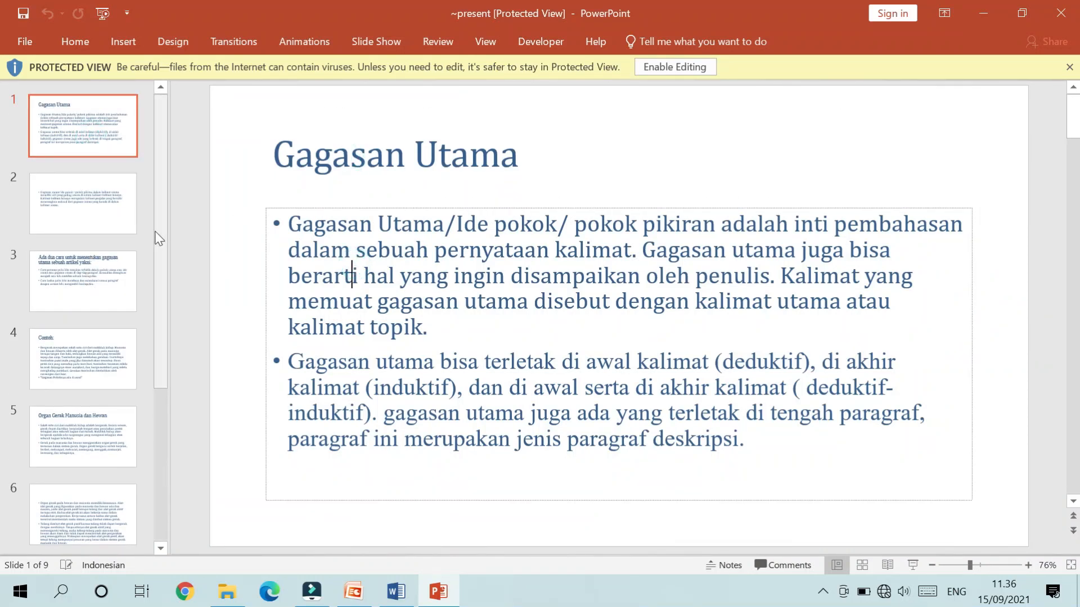
pyautogui.click(120, 228)
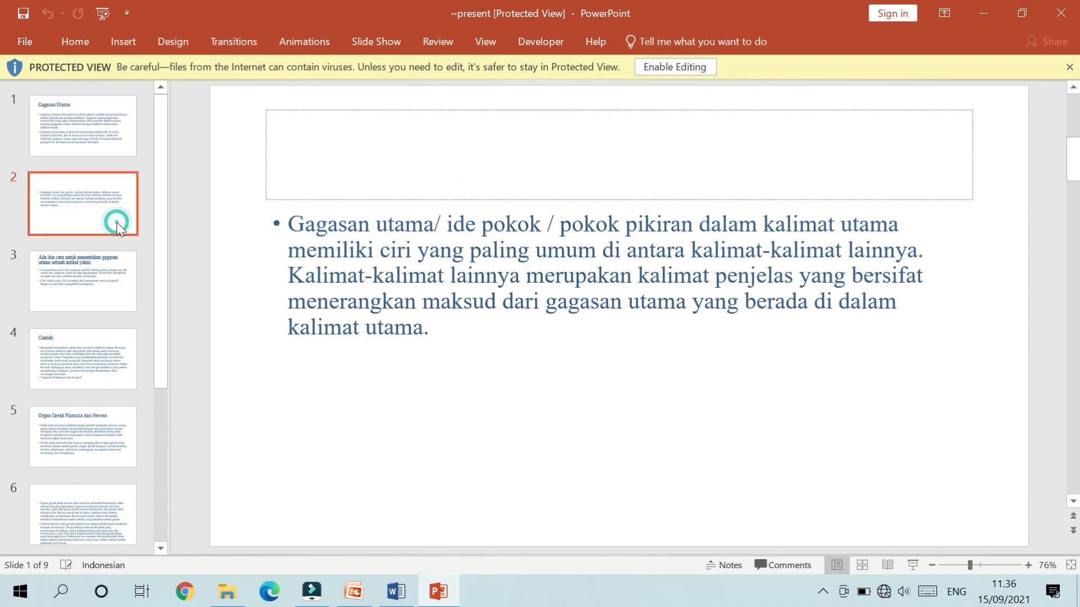
pyautogui.click(438, 273)
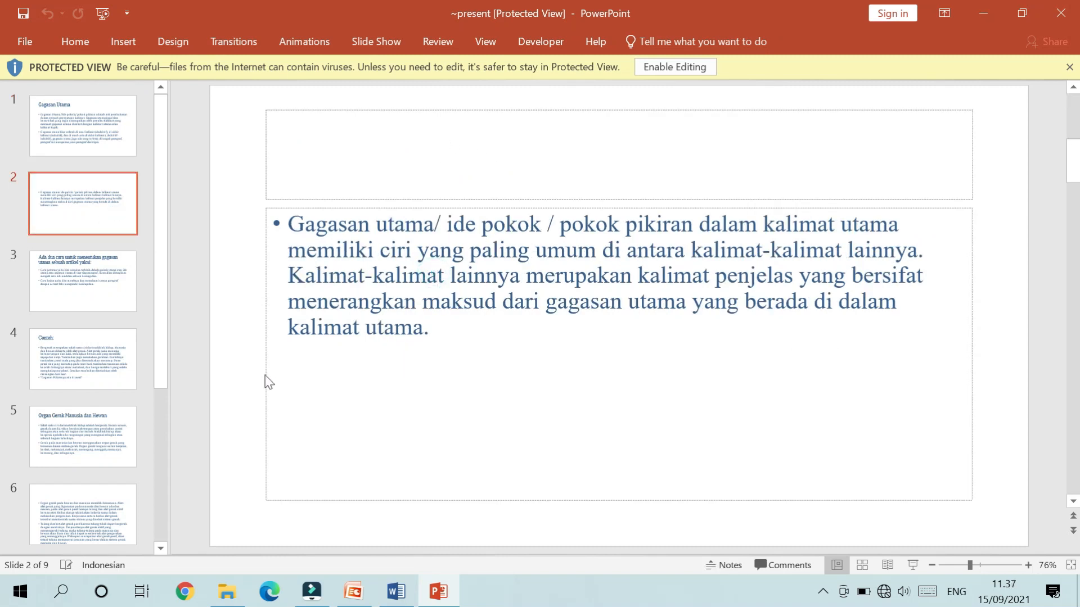
pyautogui.click(110, 296)
pyautogui.click(508, 169)
pyautogui.click(429, 311)
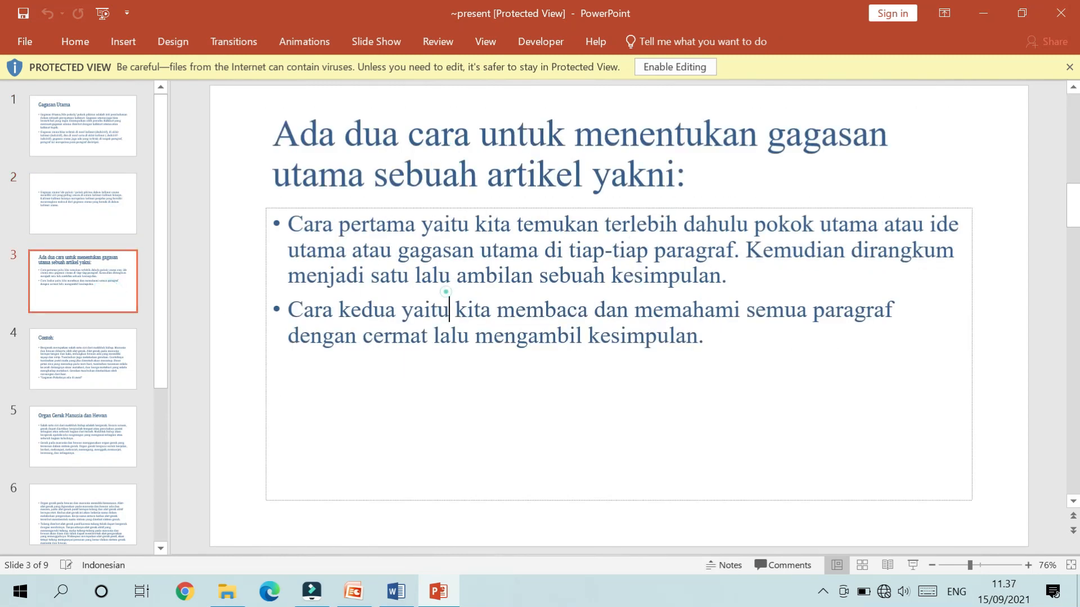
pyautogui.scroll(-6, 186, 368)
pyautogui.scroll(-5, 119, 378)
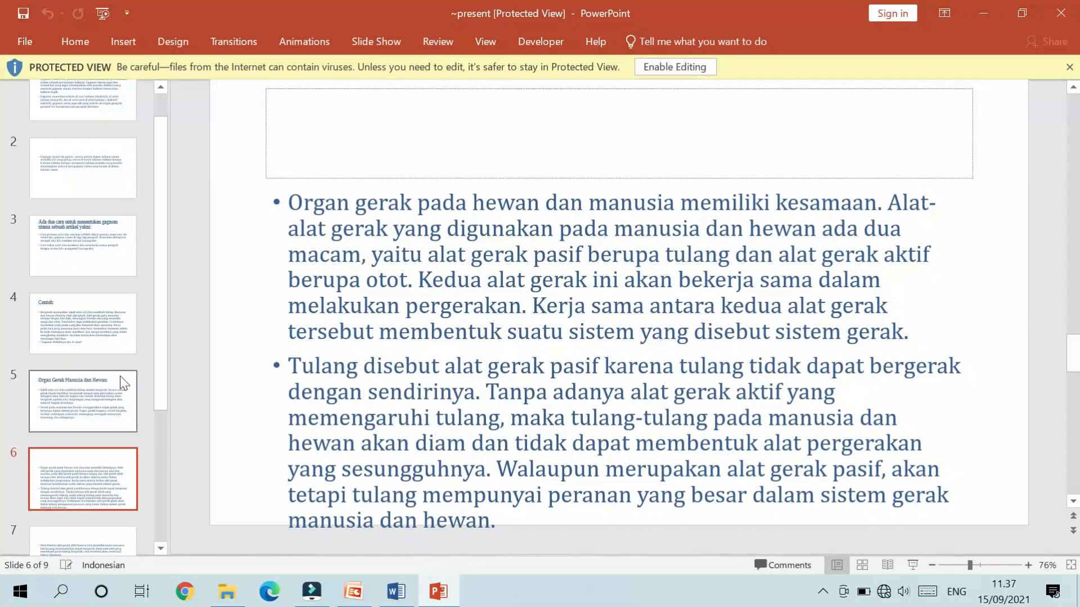
pyautogui.click(106, 363)
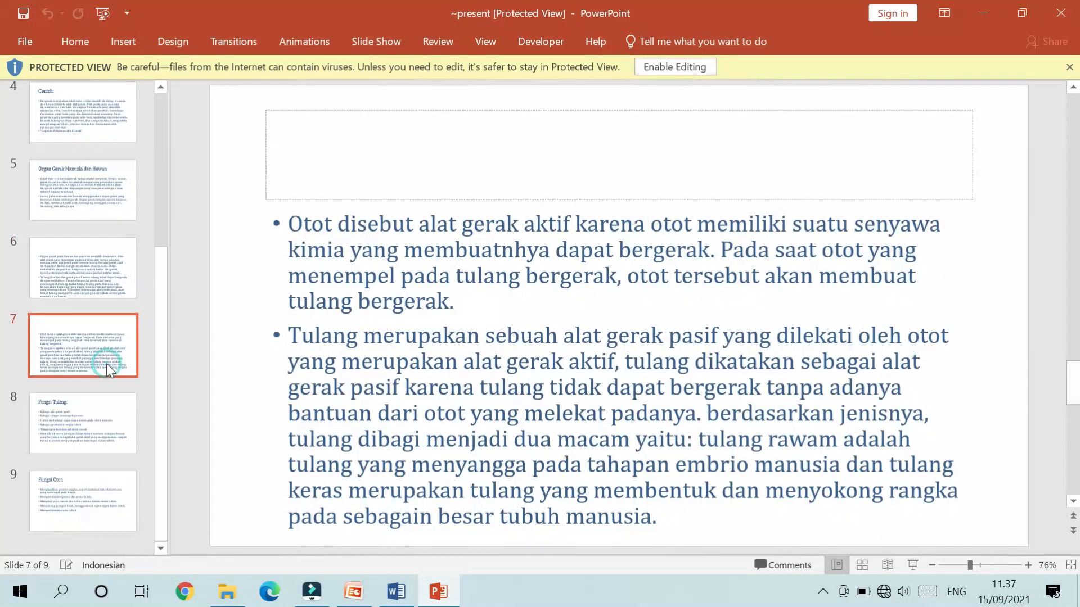
pyautogui.click(108, 421)
pyautogui.click(105, 487)
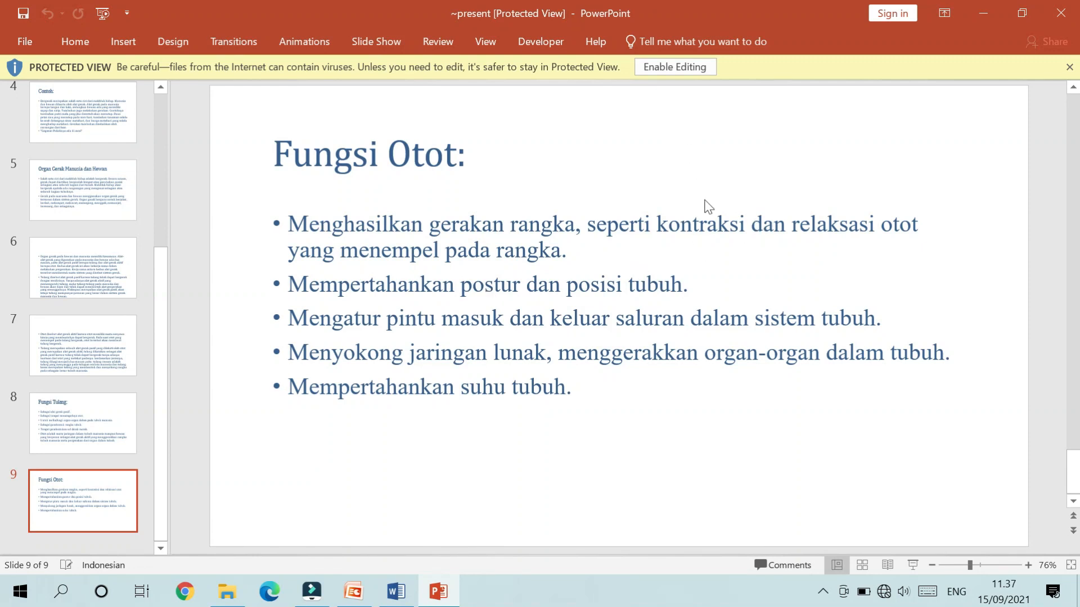
# - Arrange the Word document and the generated PowerPoint presentation side by side
pyautogui.press('super+Right')
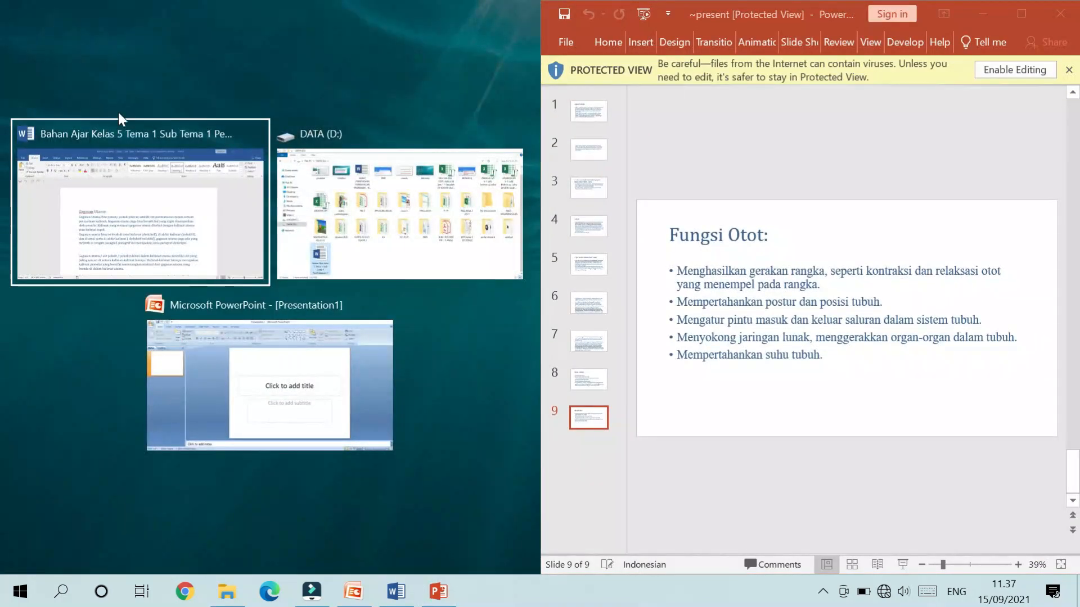
pyautogui.click(125, 154)
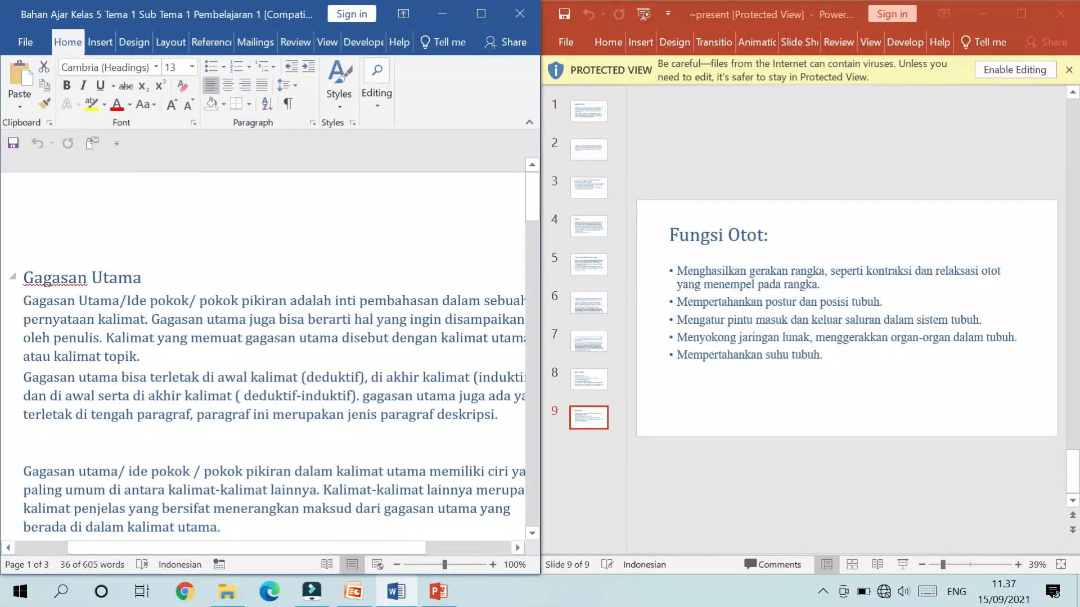
# - Compare slide 1 in PowerPoint with the "Gagasan Utama" heading and the two paragraphs under it in Word
pyautogui.click(596, 120)
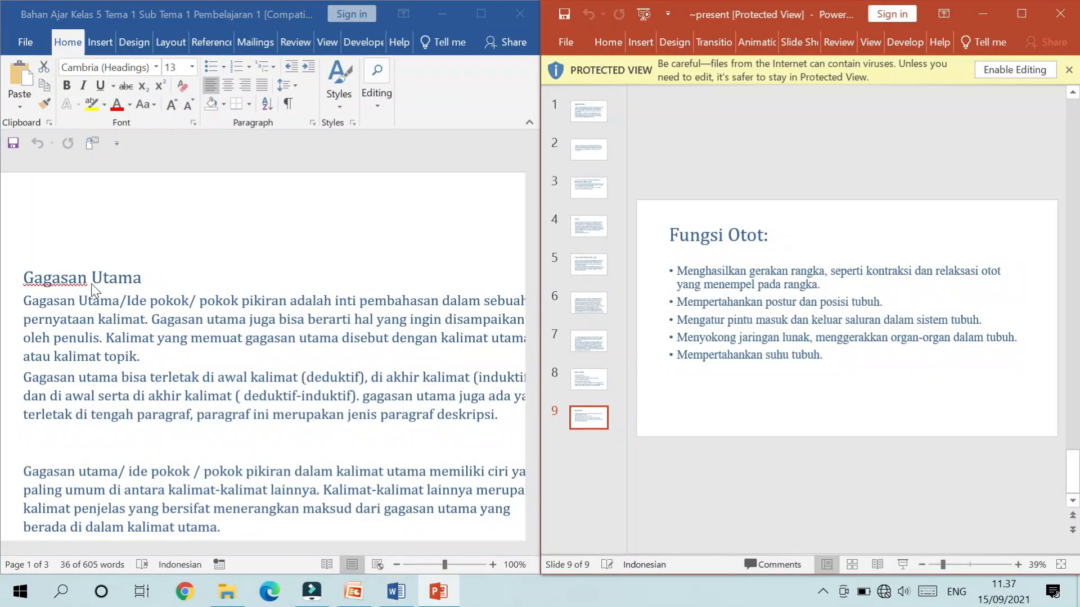
pyautogui.click(79, 269)
pyautogui.click(589, 117)
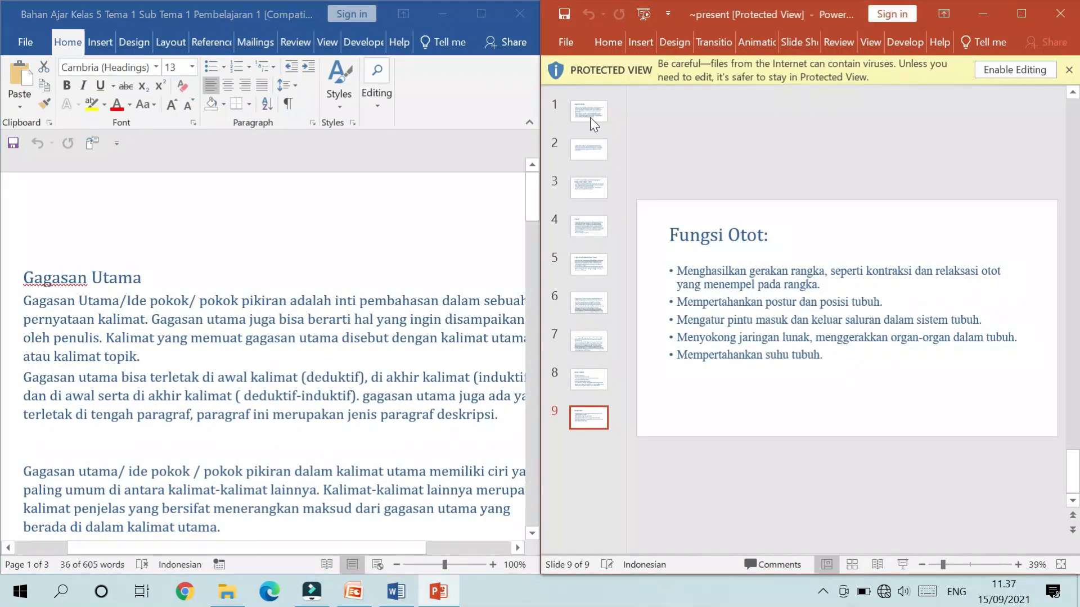
pyautogui.click(589, 116)
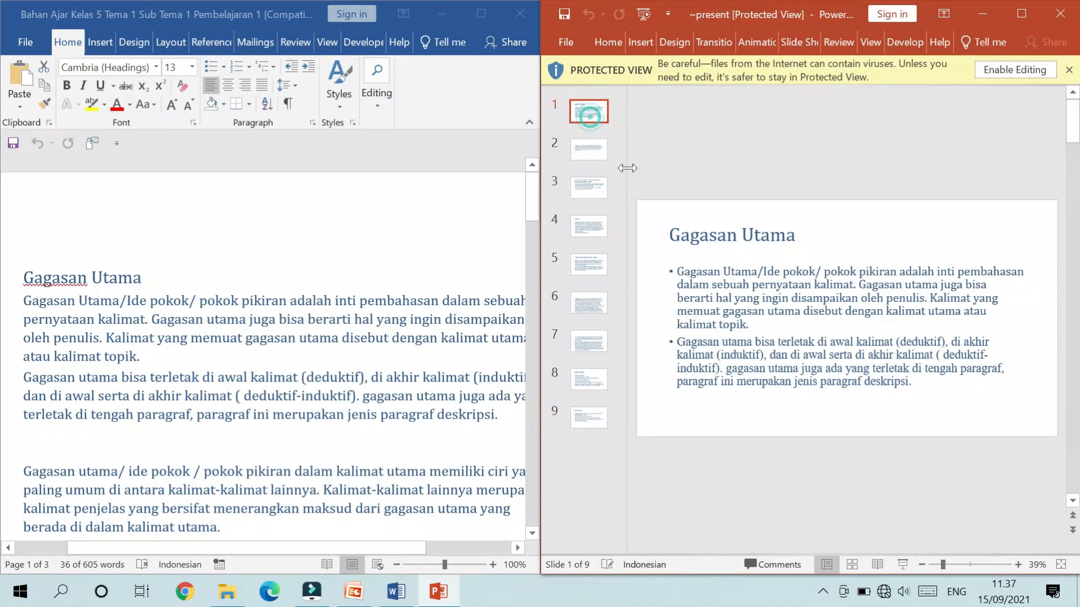
pyautogui.click(109, 279)
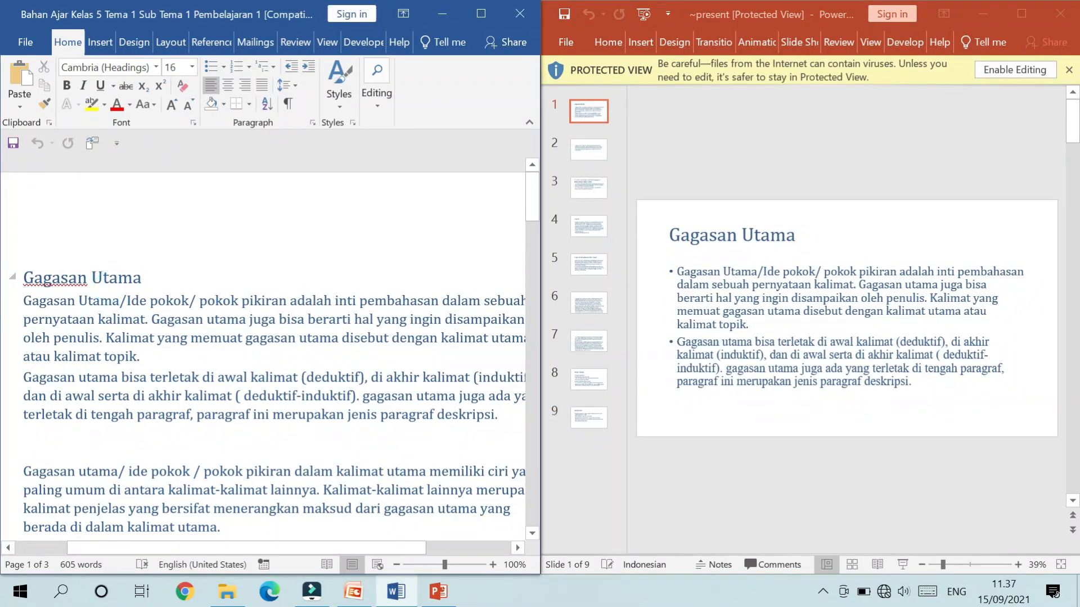
pyautogui.scroll(-1, 115, 278)
pyautogui.tripleClick(62, 247)
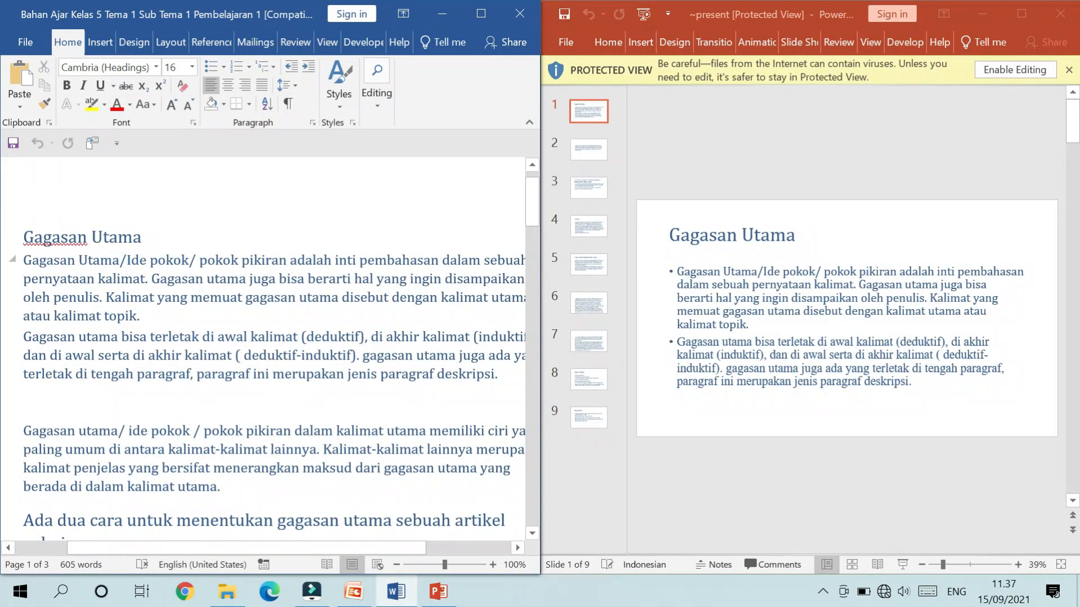
pyautogui.click(62, 240)
pyautogui.doubleClick(62, 239)
pyautogui.moveTo(77, 259); pyautogui.dragTo(498, 373)
pyautogui.click(710, 235)
pyautogui.doubleClick(723, 298)
# - Compare slide 2 with the empty Heading 1 line and the paragraph beginning "Gagasan utama/ ide pokok" in Word
pyautogui.scroll(-3, 218, 294)
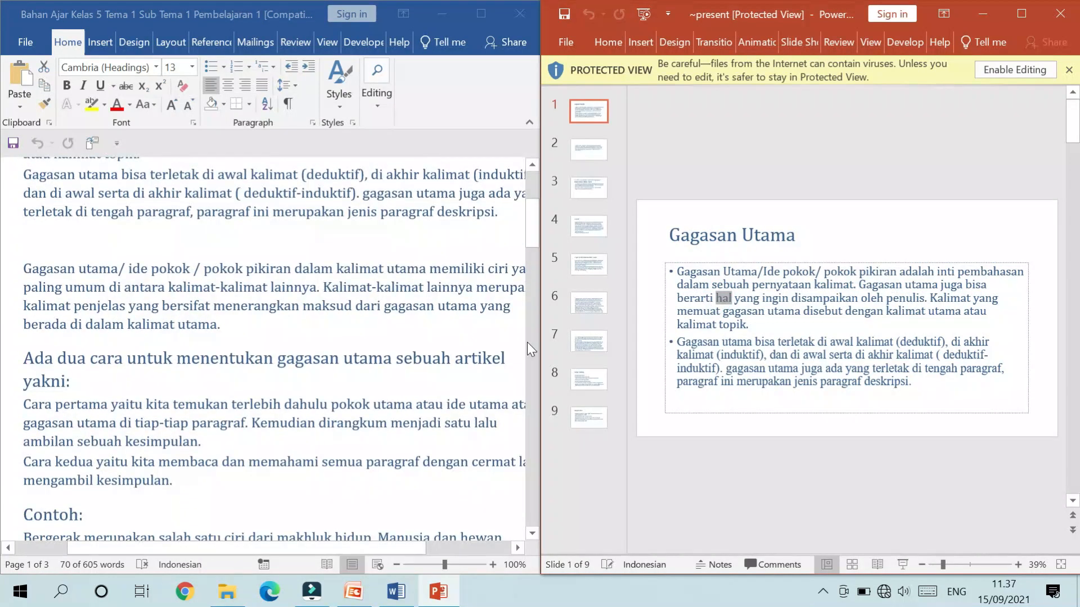
pyautogui.click(580, 159)
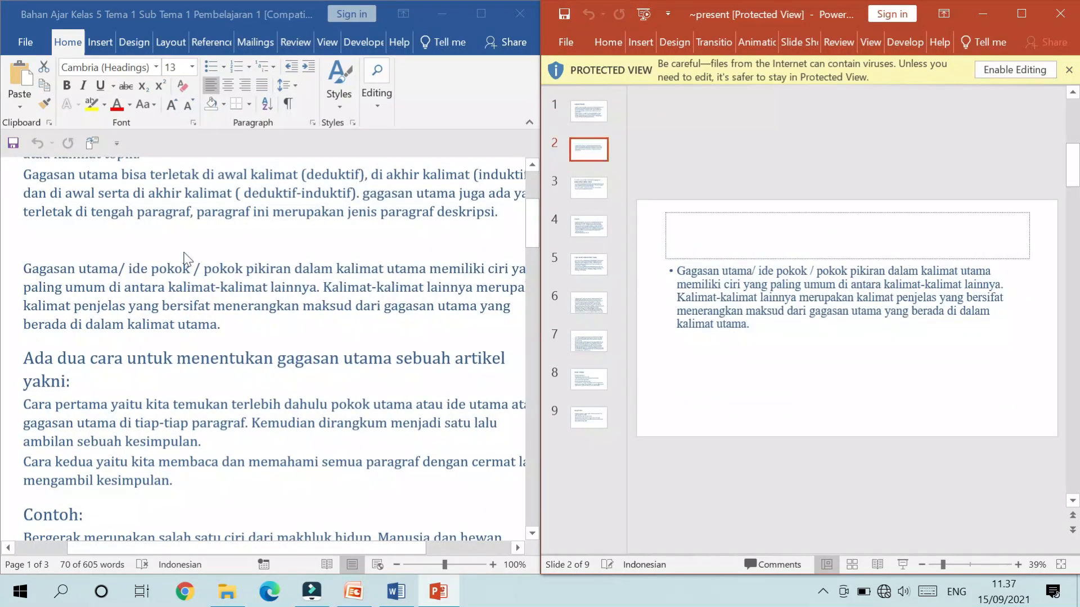
pyautogui.click(172, 243)
pyautogui.click(124, 247)
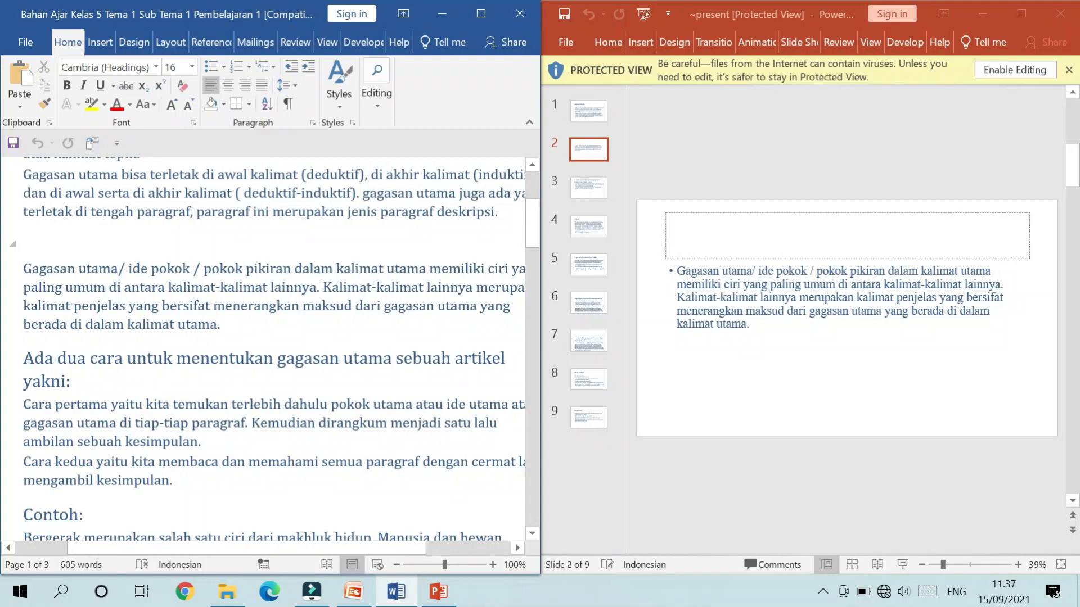
pyautogui.tripleClick(134, 306)
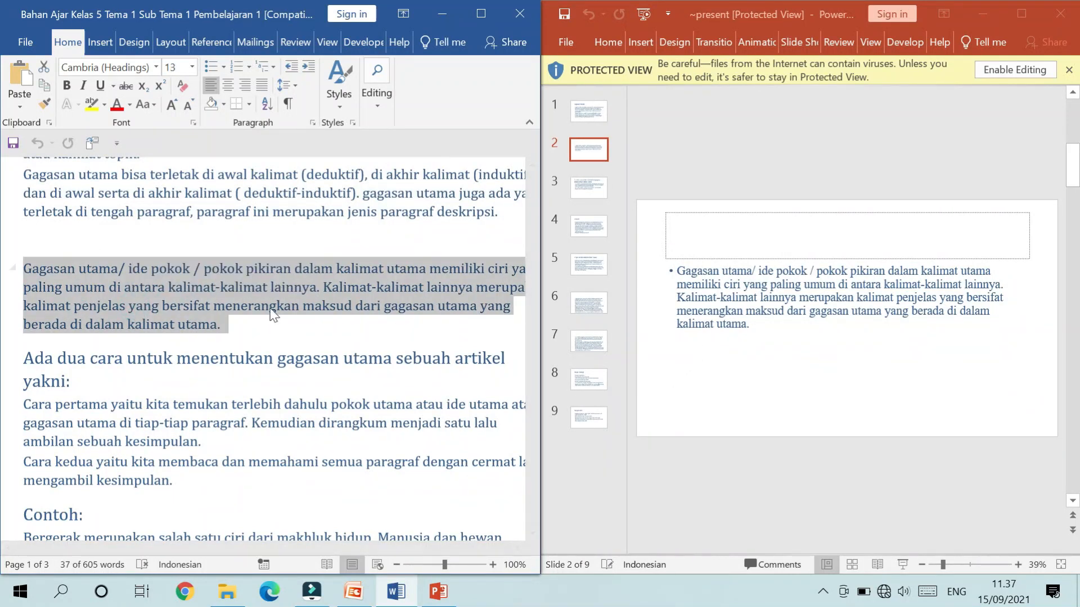
pyautogui.tripleClick(703, 299)
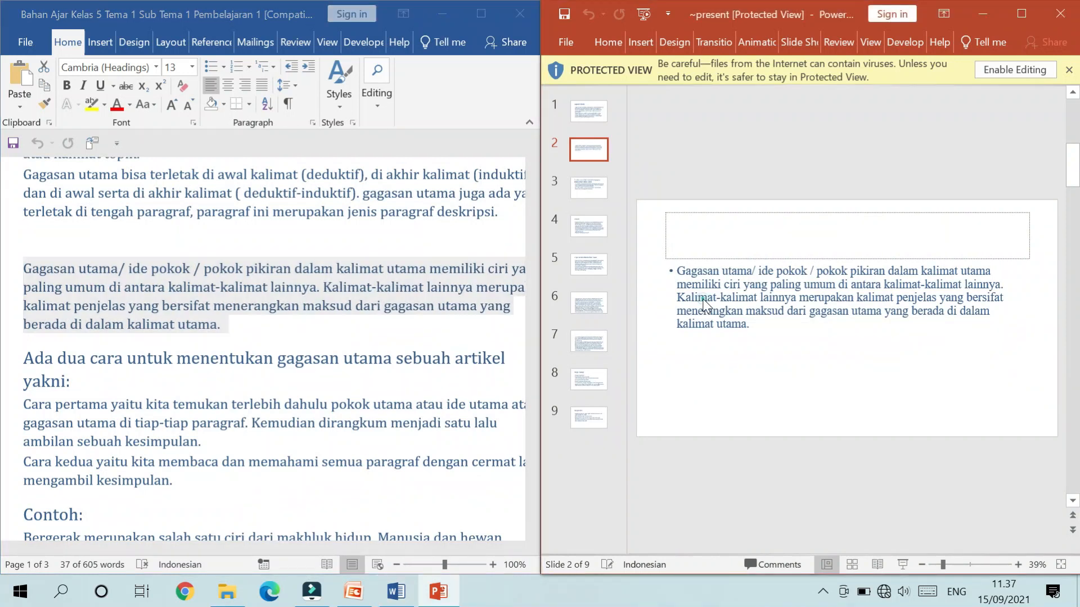
# - Compare slide 3 with the Word heading "Ada dua cara untuk menentukan gagasan utama sebuah artikel yakni:" and the two paragraphs under it
pyautogui.tripleClick(236, 359)
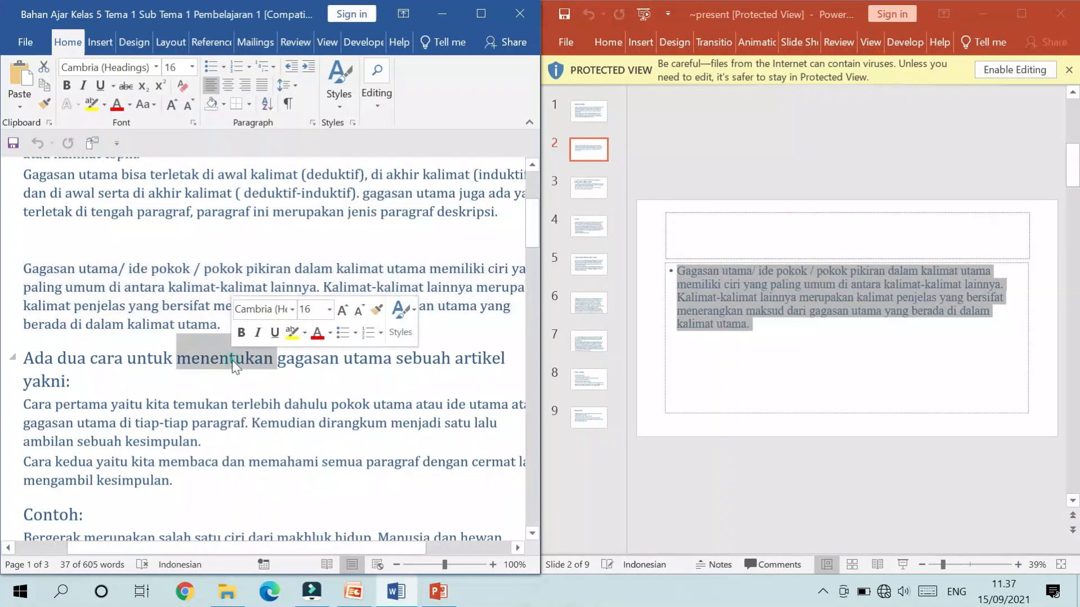
pyautogui.scroll(-1, 236, 360)
pyautogui.scroll(-1, 264, 348)
pyautogui.doubleClick(189, 380)
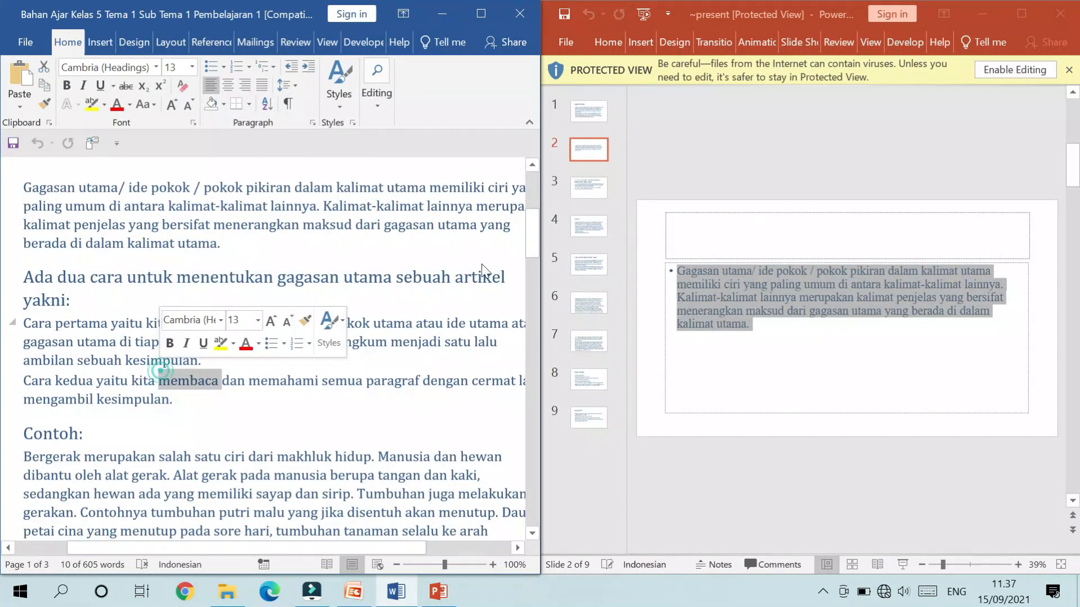
pyautogui.click(578, 195)
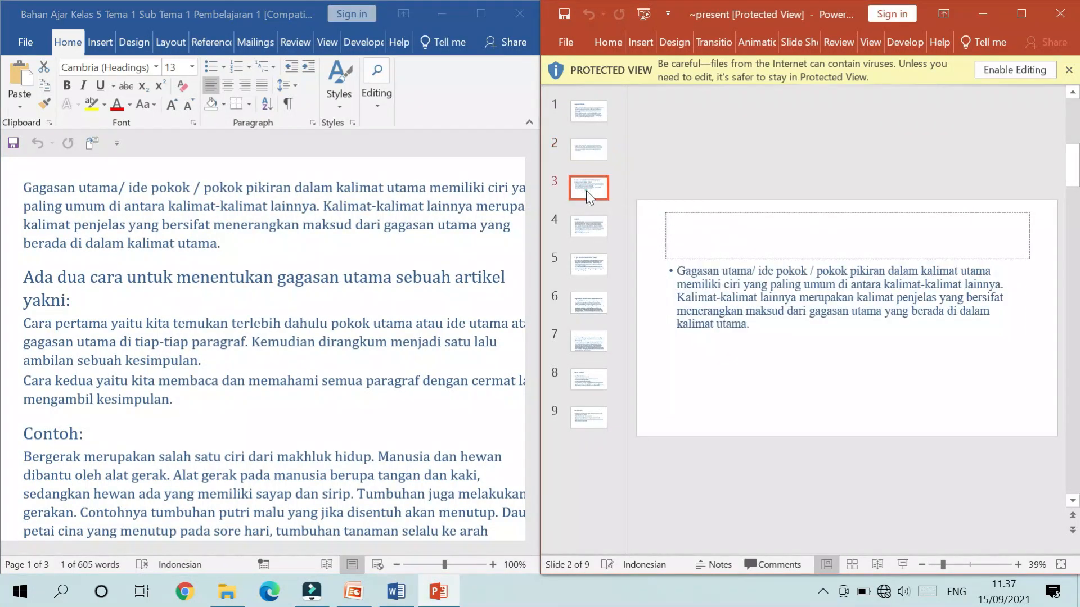
pyautogui.click(740, 252)
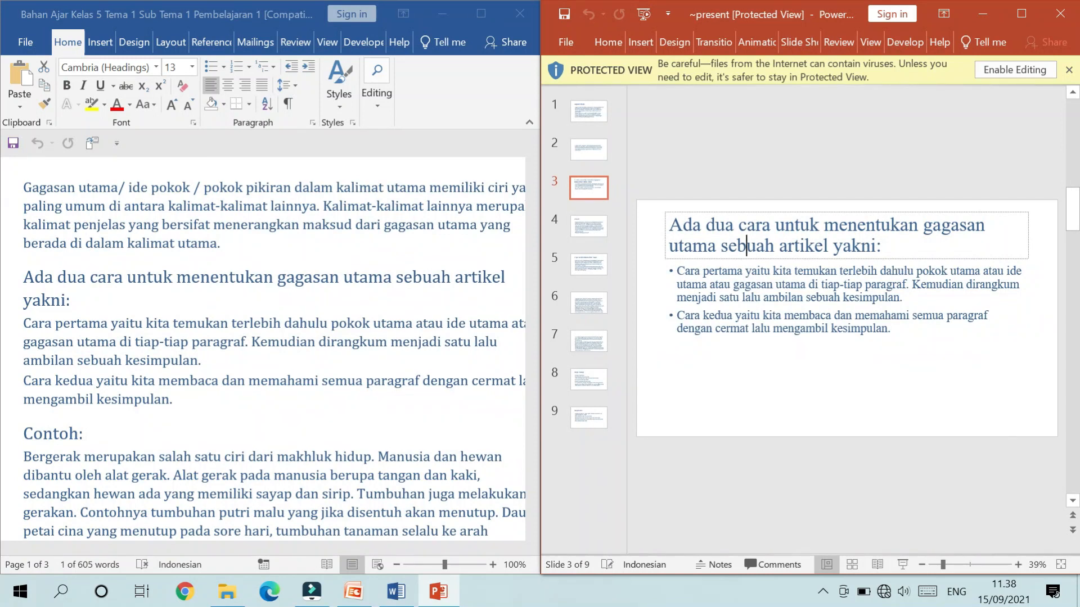
pyautogui.click(742, 298)
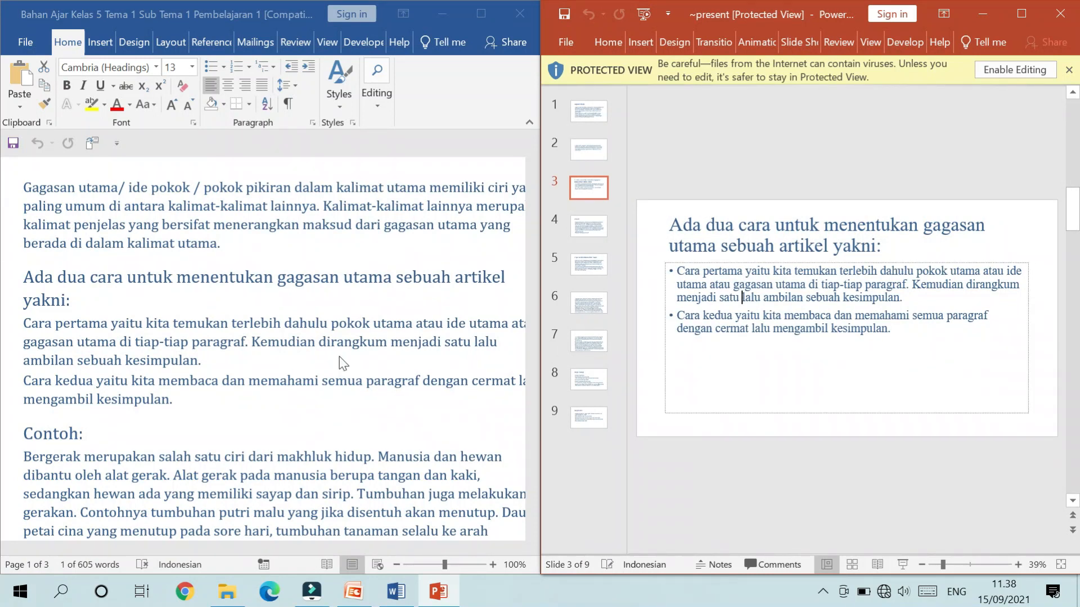
# - Compare slide 4 with the "Contoh:" heading and the content under it in the Word document
pyautogui.scroll(-1, 339, 354)
pyautogui.scroll(-2, 59, 397)
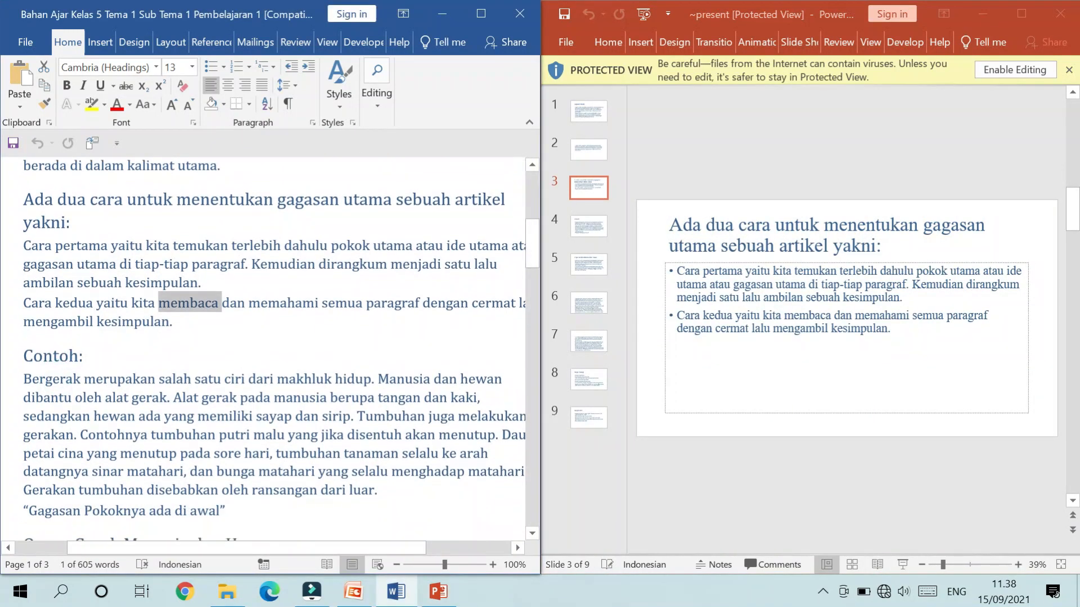
pyautogui.click(69, 352)
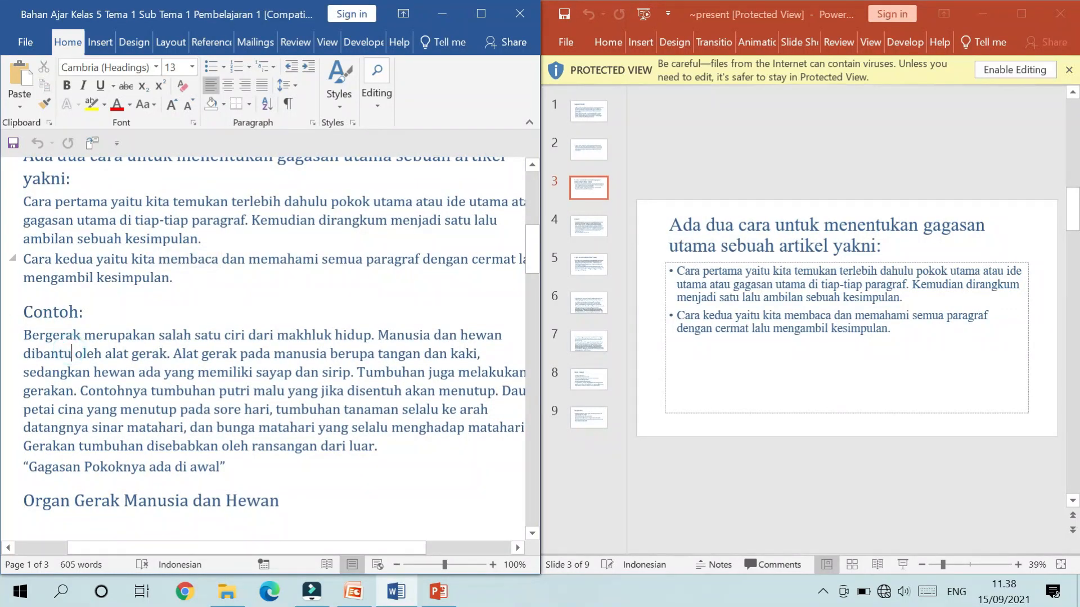
pyautogui.click(589, 231)
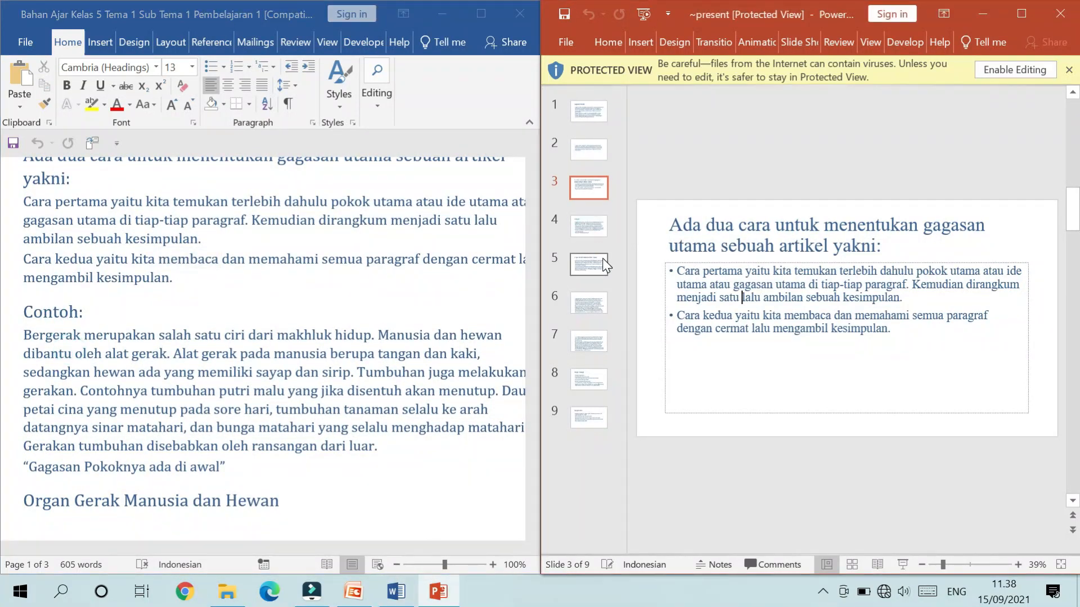
pyautogui.click(579, 226)
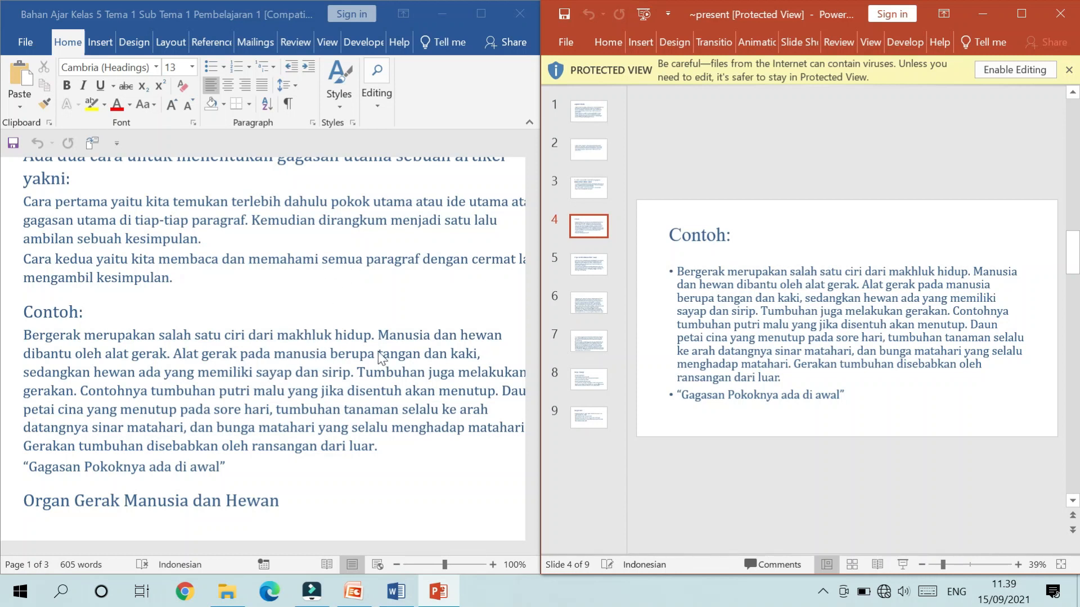
# - Maximize the generated presentation, enable editing for it, and select the content placeholder on slide 1
pyautogui.click(1022, 14)
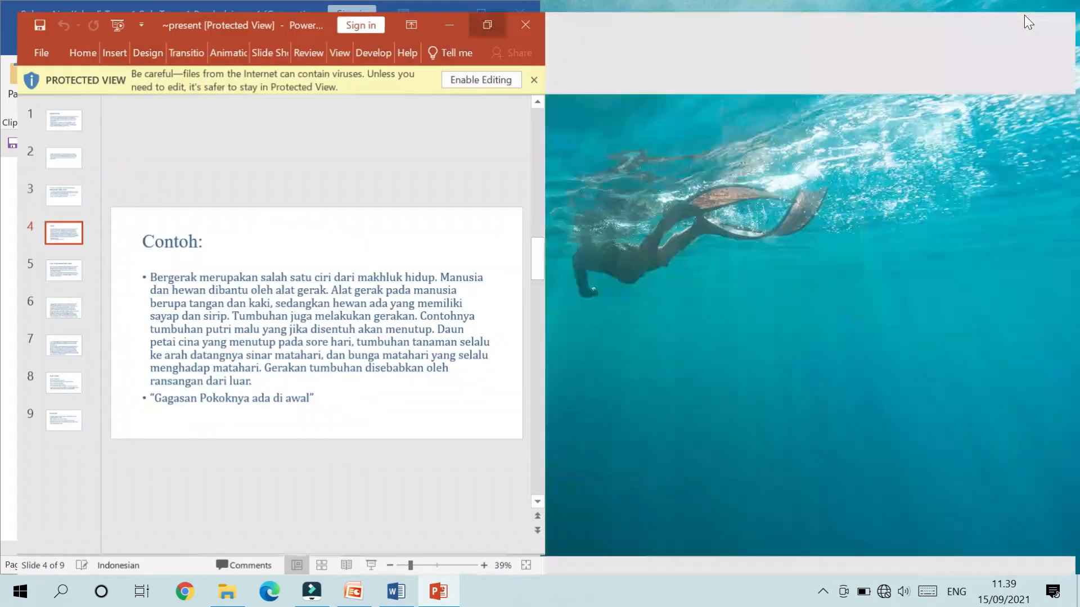
pyautogui.scroll(3, 696, 88)
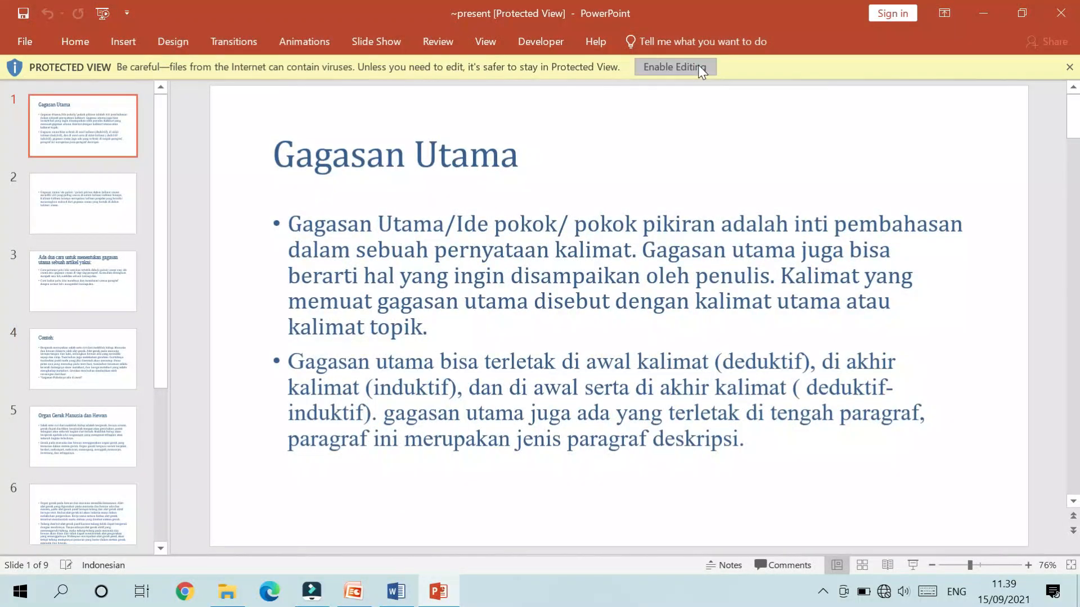
pyautogui.click(698, 65)
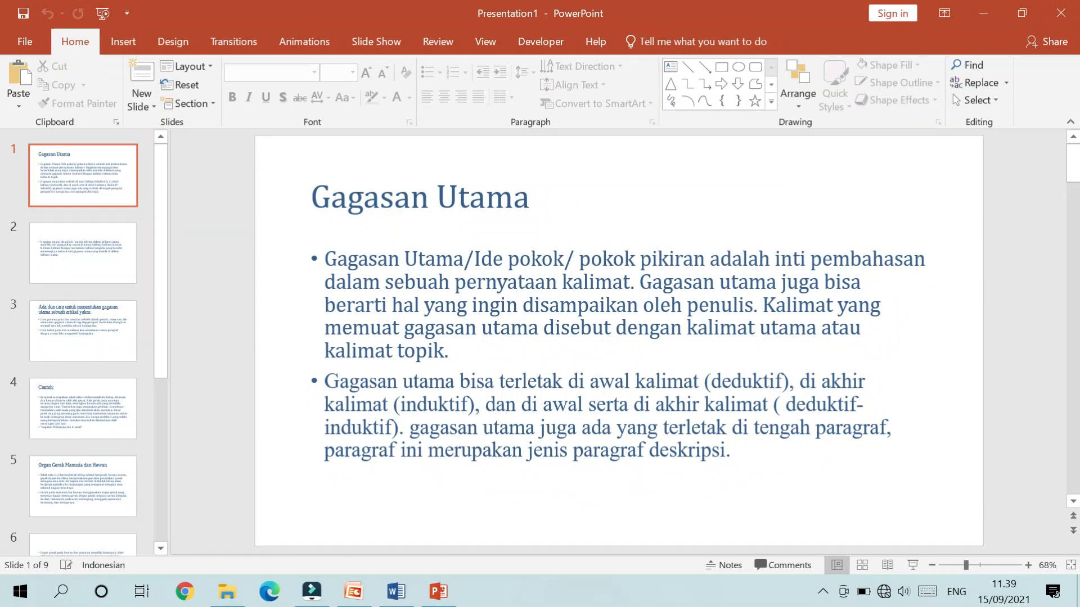
pyautogui.click(533, 305)
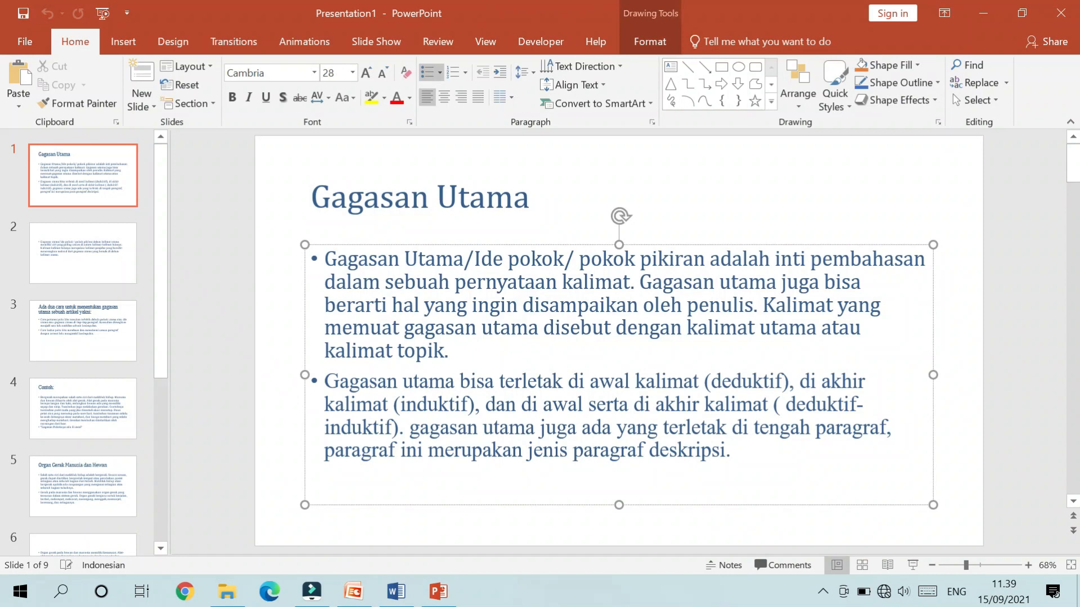